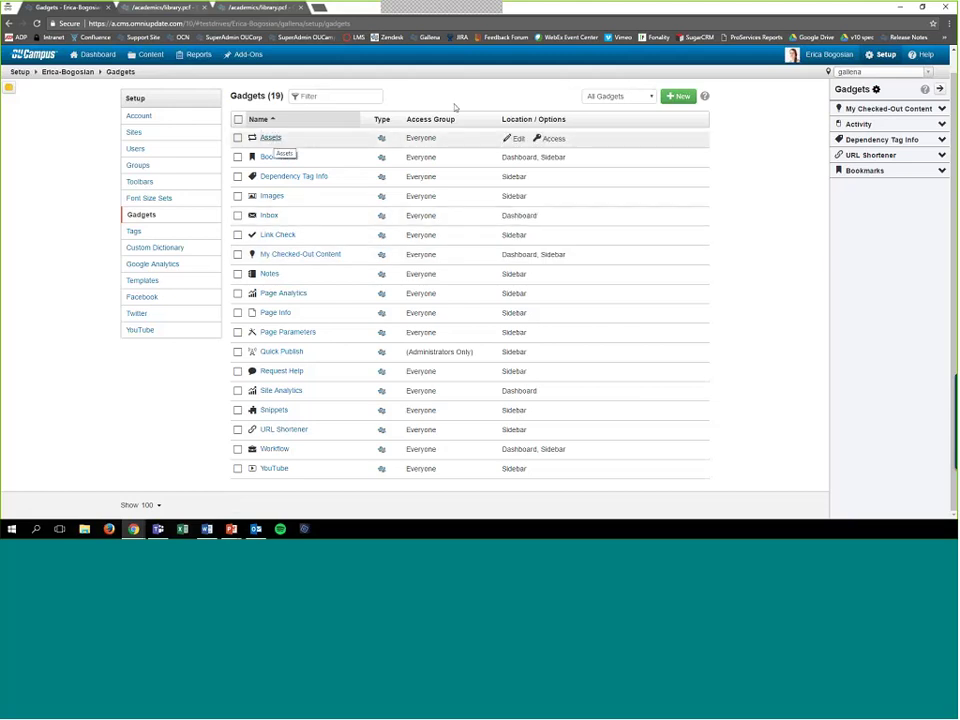
Open the add-ons Marketplace in a separate tab and look through its popular gadgets, popular modules and recently added items.
{"action": "mouse_move", "coordinate": [885, 57]}
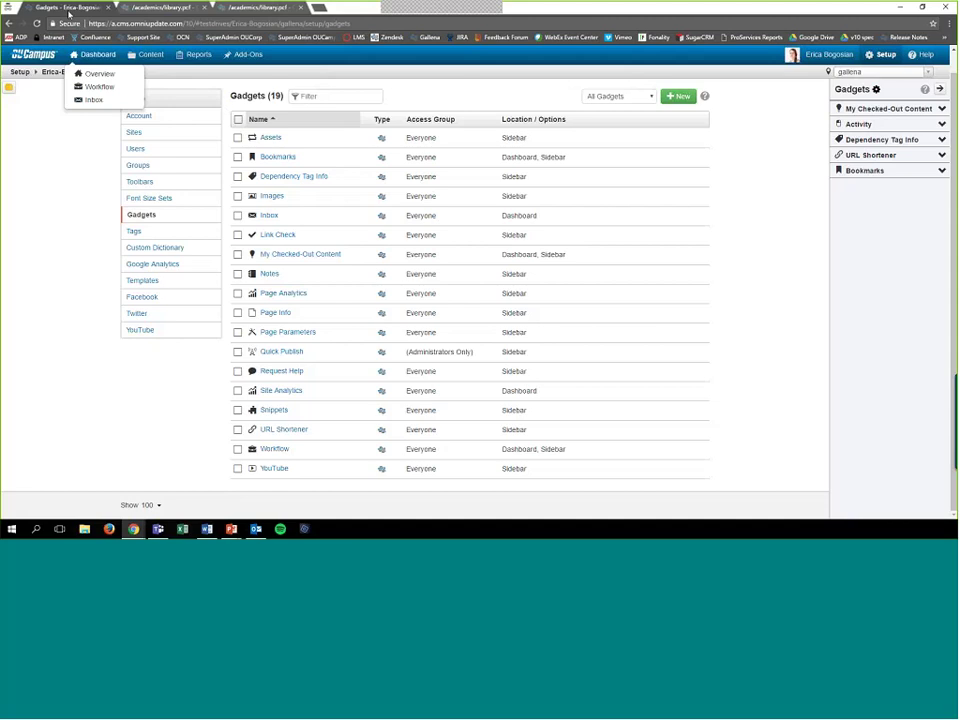
{"action": "mouse_move", "coordinate": [245, 56]}
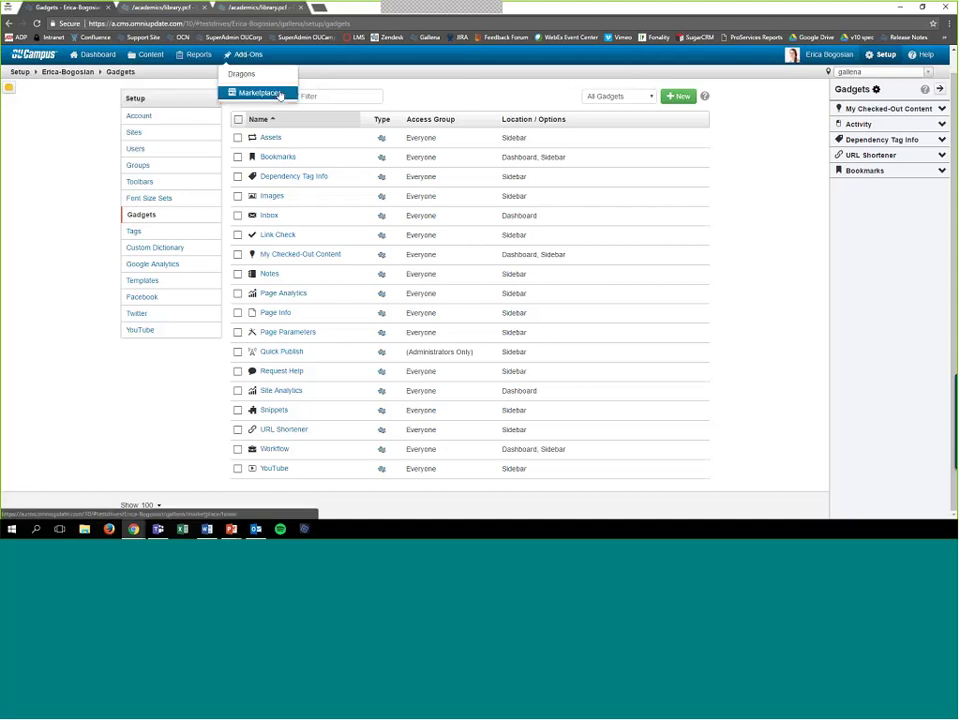
{"action": "left_click", "coordinate": [258, 92]}
{"action": "left_click", "coordinate": [150, 7]}
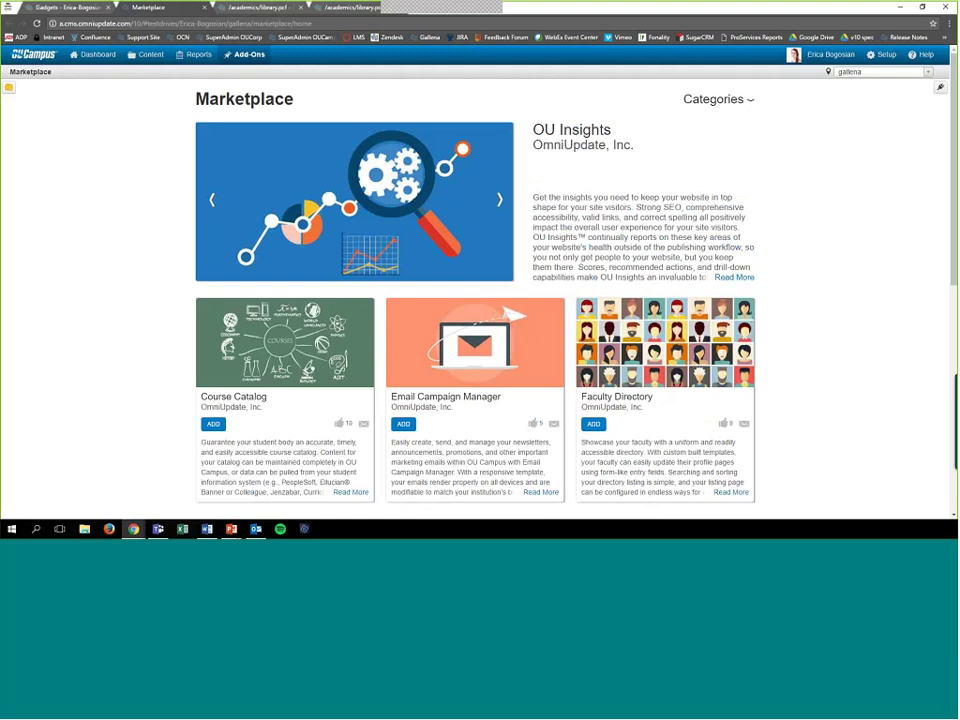
{"action": "scroll", "coordinate": [536, 299], "scroll_direction": "down", "scroll_amount": 3}
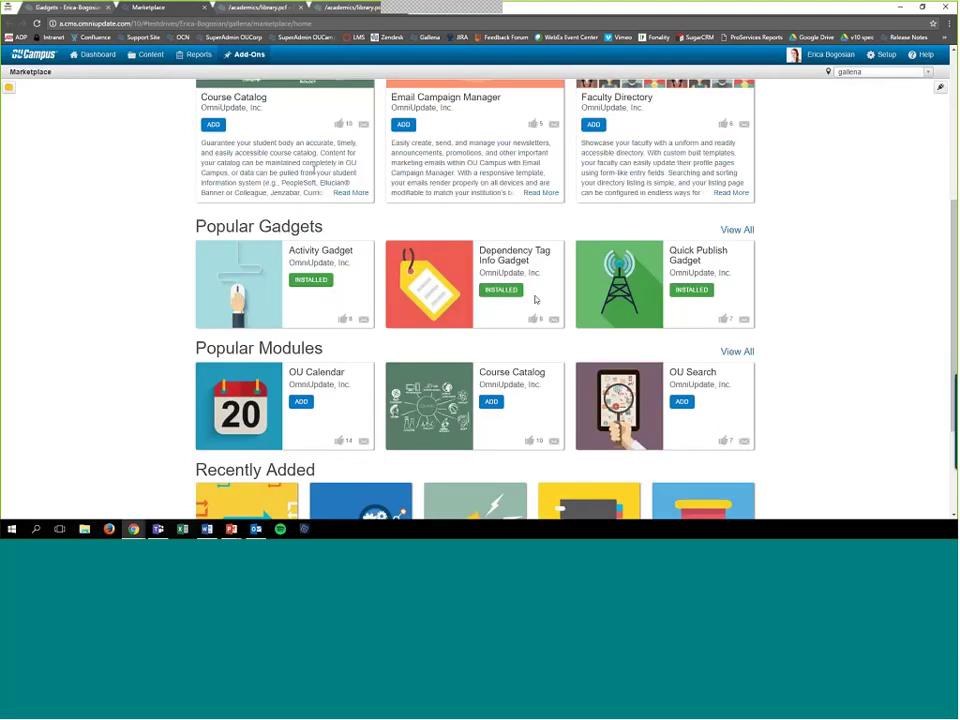
{"action": "scroll", "coordinate": [314, 168], "scroll_direction": "up", "scroll_amount": 1}
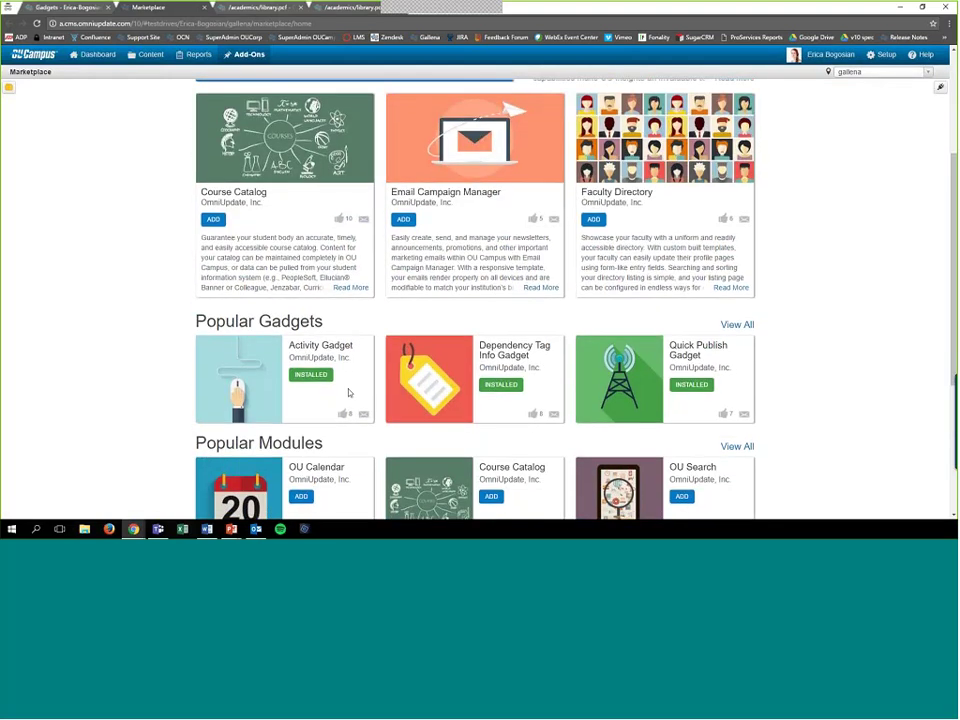
{"action": "scroll", "coordinate": [349, 393], "scroll_direction": "down", "scroll_amount": 3}
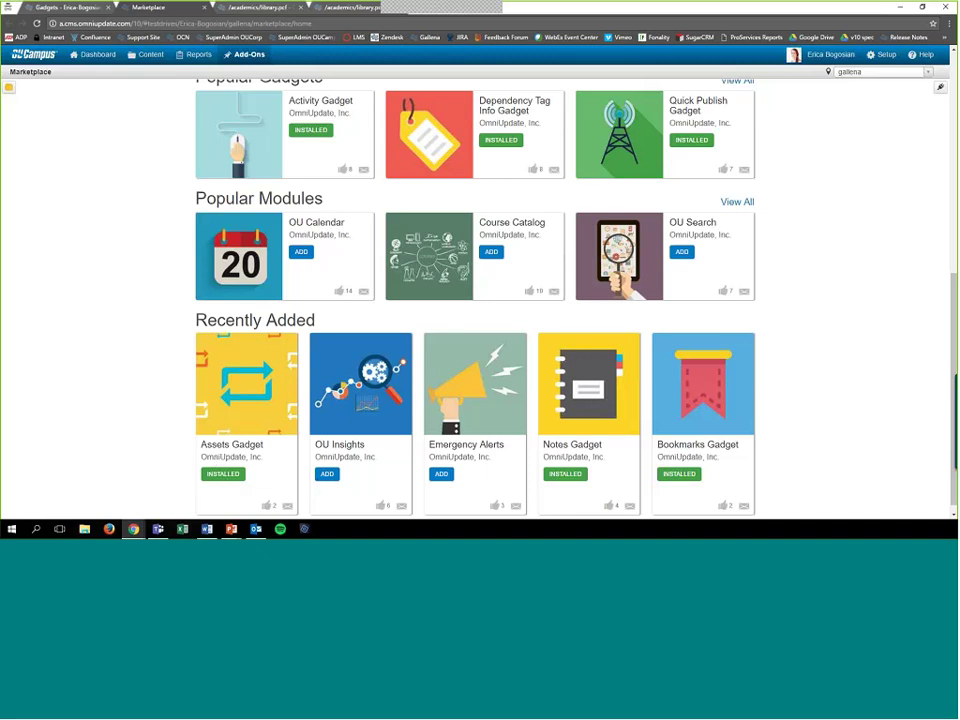
{"action": "scroll", "coordinate": [10, 92], "scroll_direction": "down", "scroll_amount": 1}
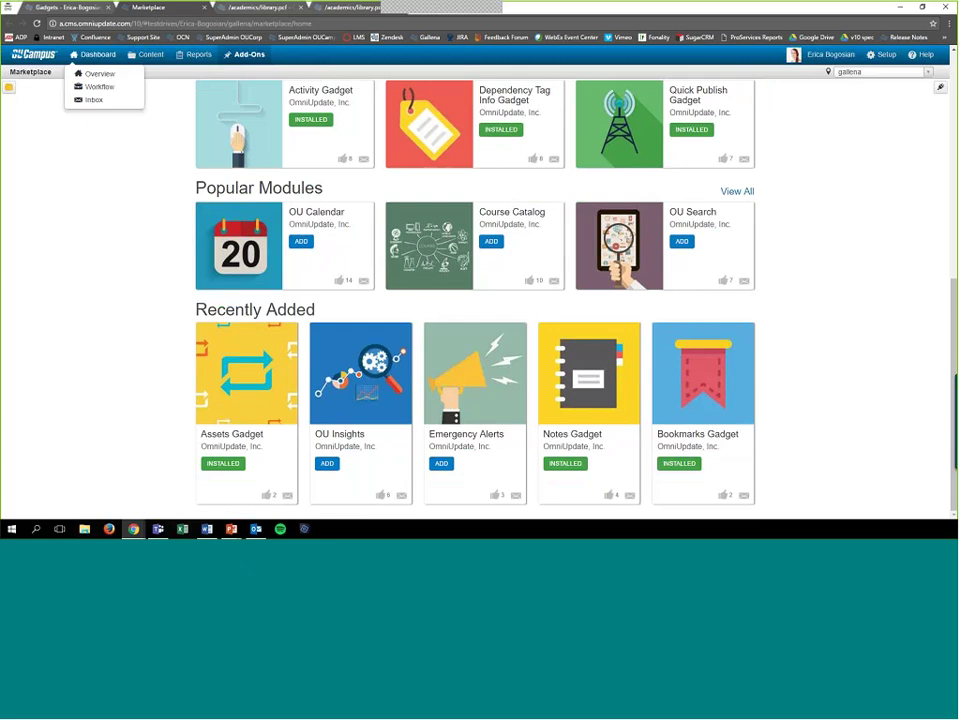
Return to the Gadgets setup list and close the Marketplace tab.
{"action": "left_click", "coordinate": [52, 7]}
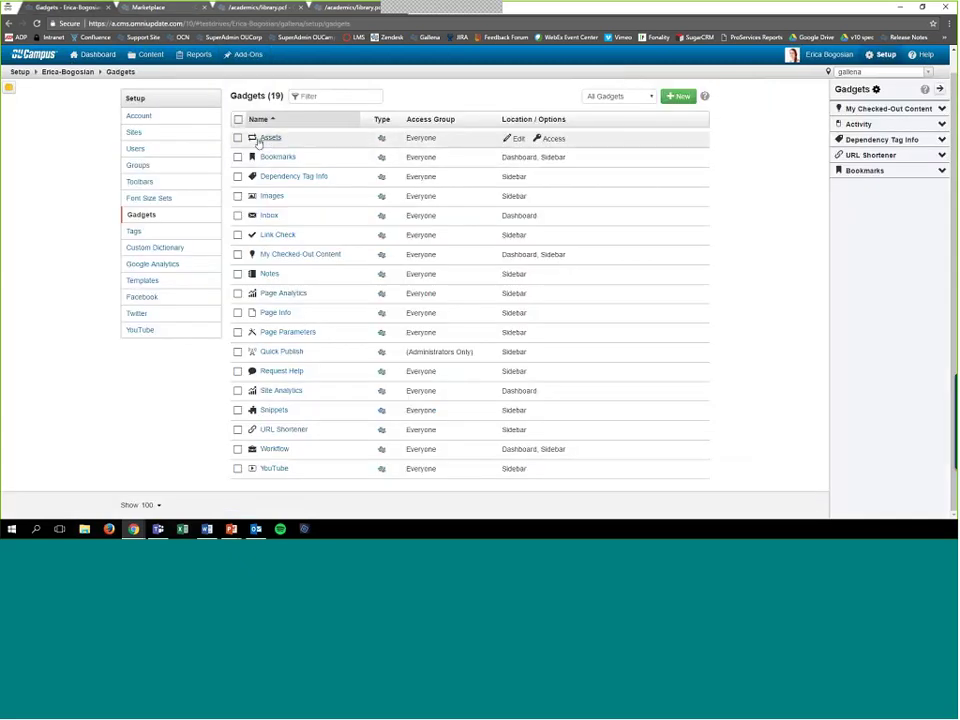
{"action": "mouse_move", "coordinate": [196, 52]}
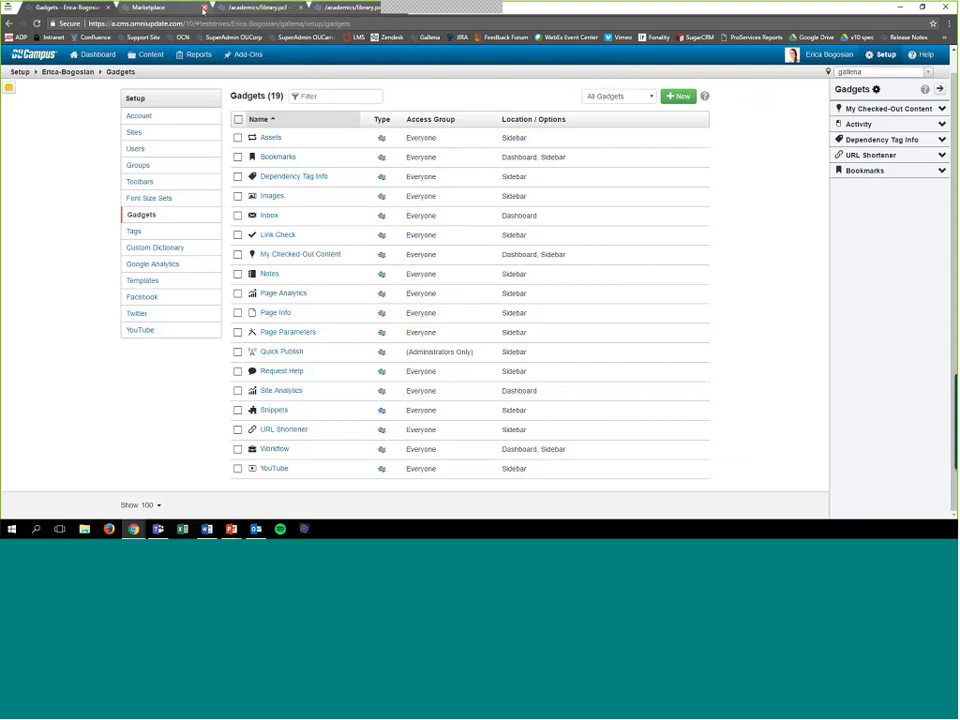
{"action": "left_click", "coordinate": [203, 8]}
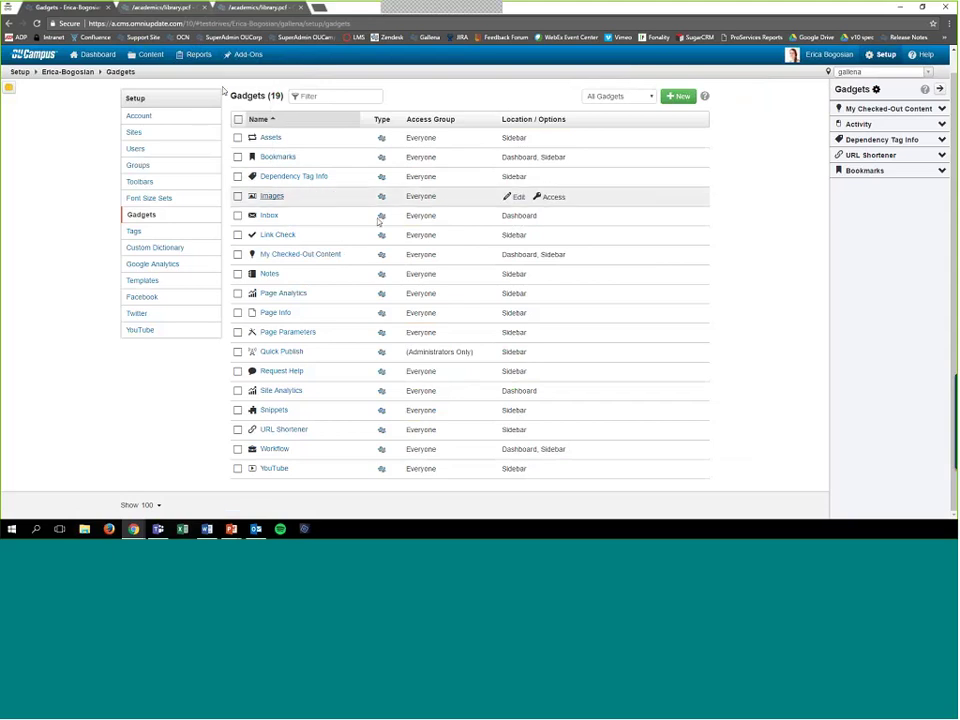
Switch to the /academics/library.pcf page being edited and place the cursor in the first paragraph of its main content.
{"action": "left_click", "coordinate": [163, 8]}
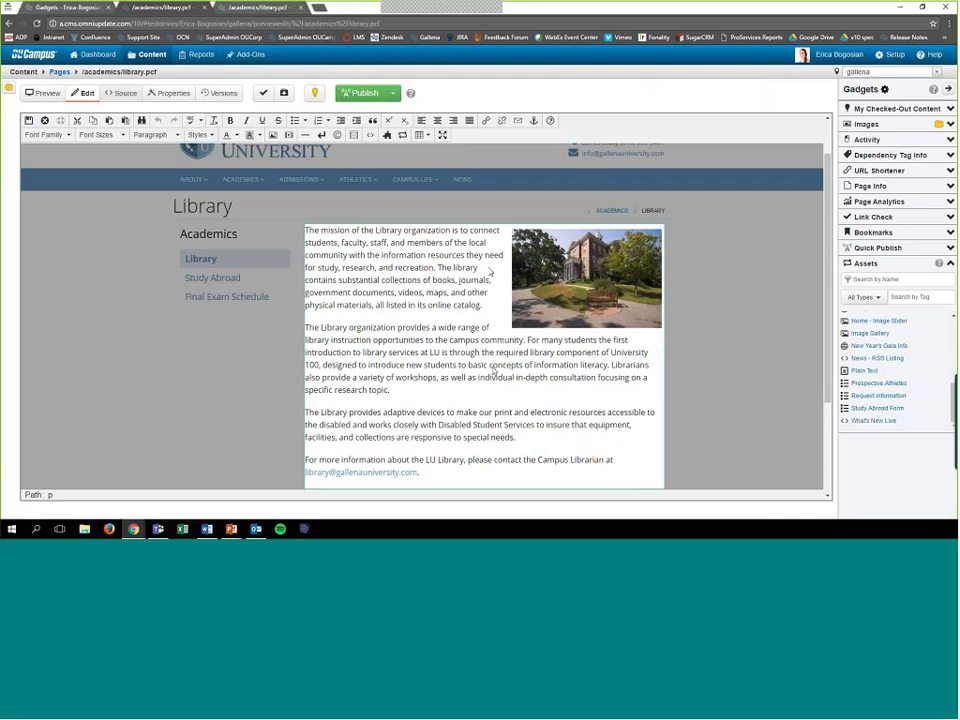
{"action": "scroll", "coordinate": [490, 300], "scroll_direction": "down", "scroll_amount": 2}
{"action": "scroll", "coordinate": [490, 300], "scroll_direction": "up", "scroll_amount": 2}
{"action": "left_click", "coordinate": [328, 231]}
{"action": "scroll", "coordinate": [474, 281], "scroll_direction": "down", "scroll_amount": 1}
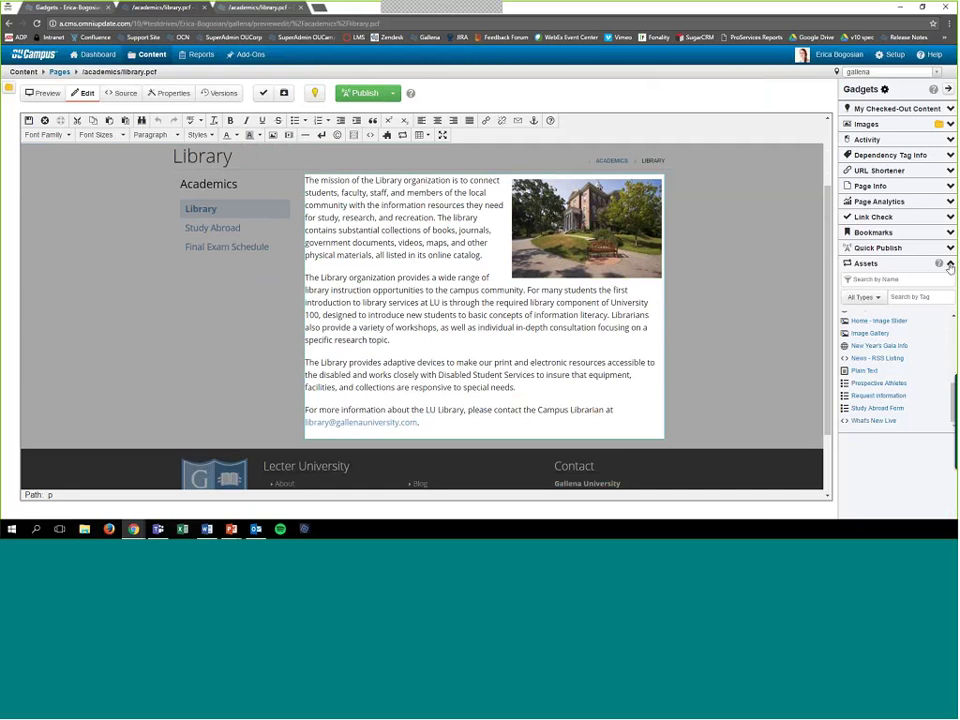
Collapse the Assets gadget and expand it again to view the asset list from its beginning.
{"action": "left_click", "coordinate": [862, 264]}
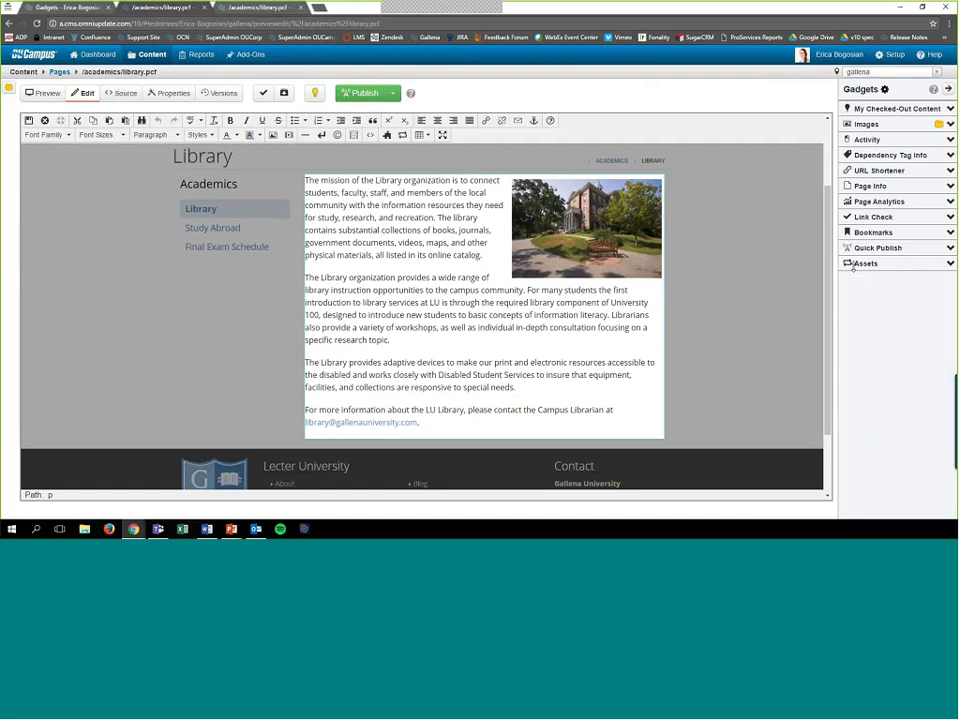
{"action": "left_click", "coordinate": [950, 264]}
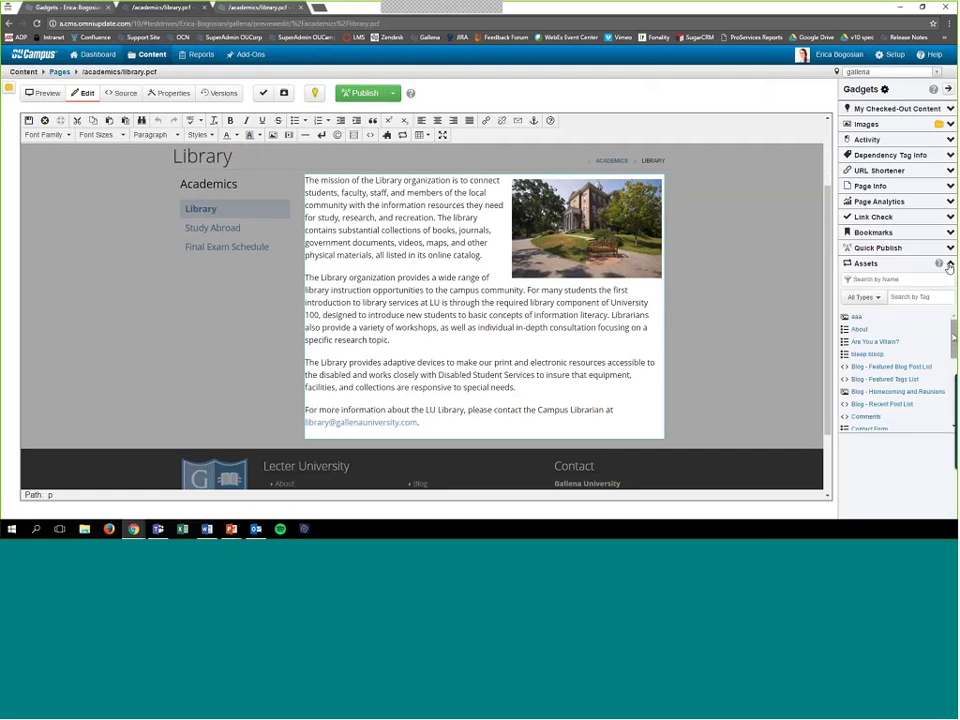
{"action": "mouse_move", "coordinate": [953, 337]}
{"action": "left_mouse_down"}
{"action": "mouse_move", "coordinate": [951, 385]}
{"action": "mouse_move", "coordinate": [949, 322]}
{"action": "left_mouse_up"}
Filter the Assets gadget's list to the Image Gallery type and reset the filter to All Types.
{"action": "left_click", "coordinate": [864, 297]}
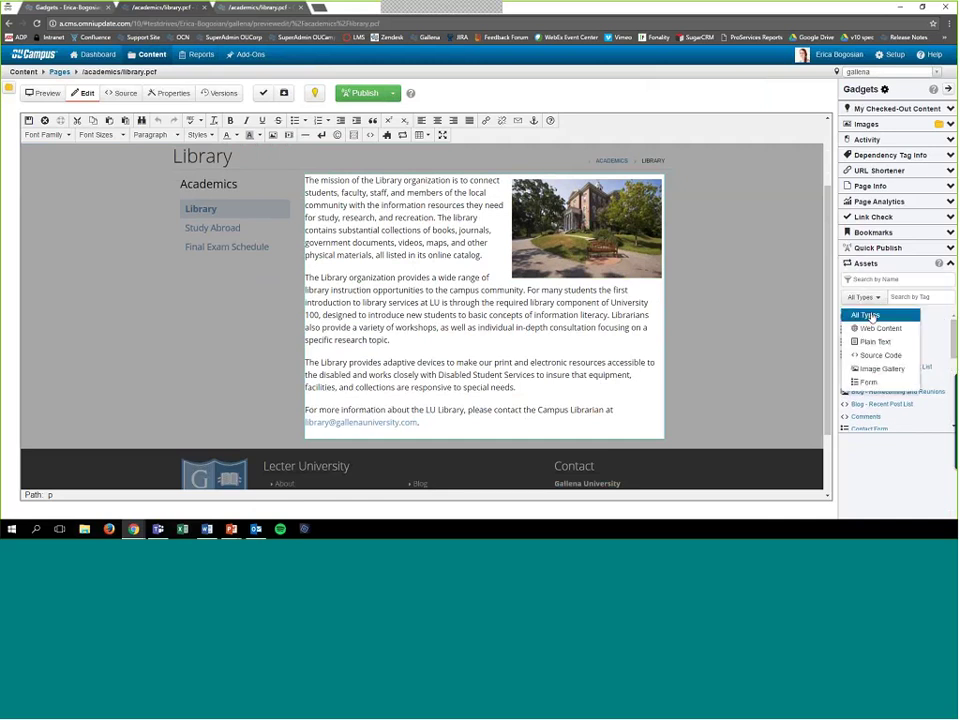
{"action": "left_click", "coordinate": [881, 369]}
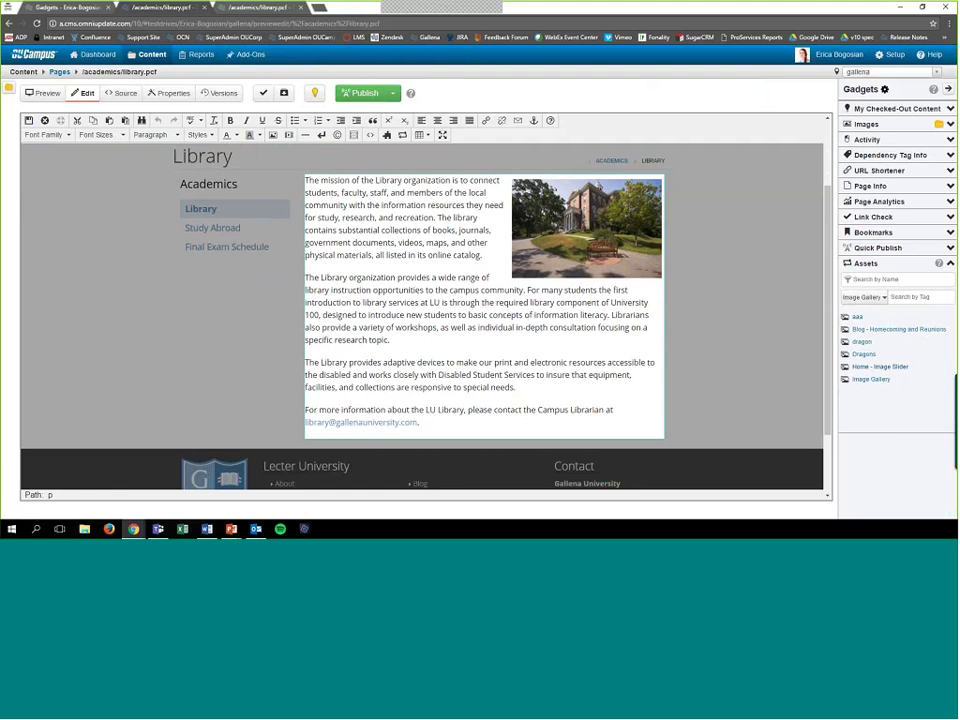
{"action": "left_click", "coordinate": [881, 298]}
{"action": "left_click", "coordinate": [862, 312]}
Browse the available asset tags and filter the asset list by the Address tag.
{"action": "left_click", "coordinate": [908, 297]}
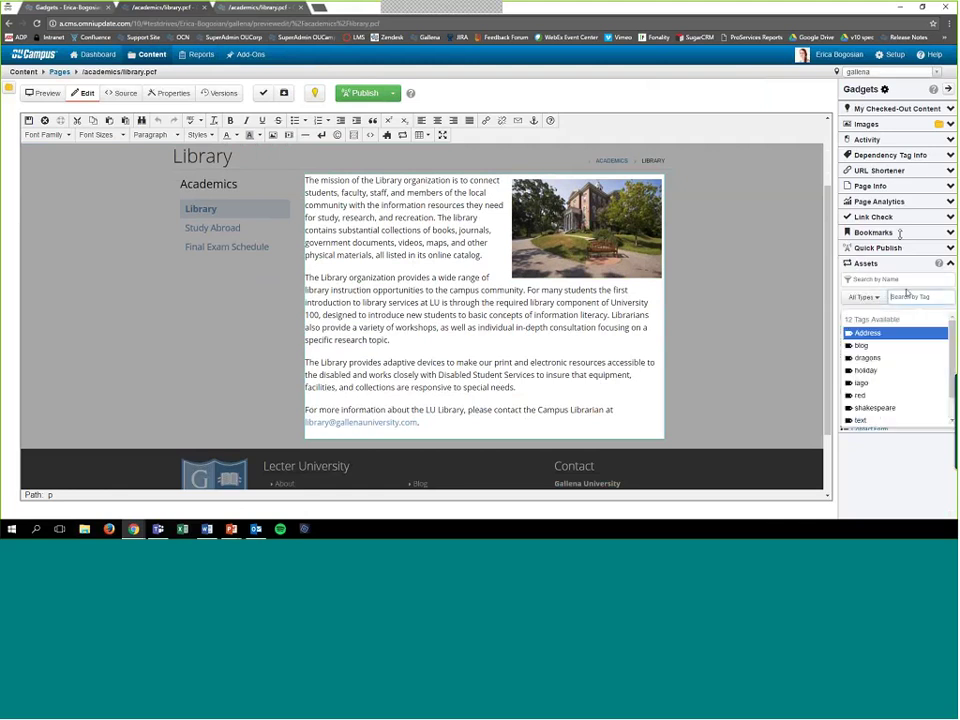
{"action": "scroll", "coordinate": [905, 372], "scroll_direction": "down", "scroll_amount": 2}
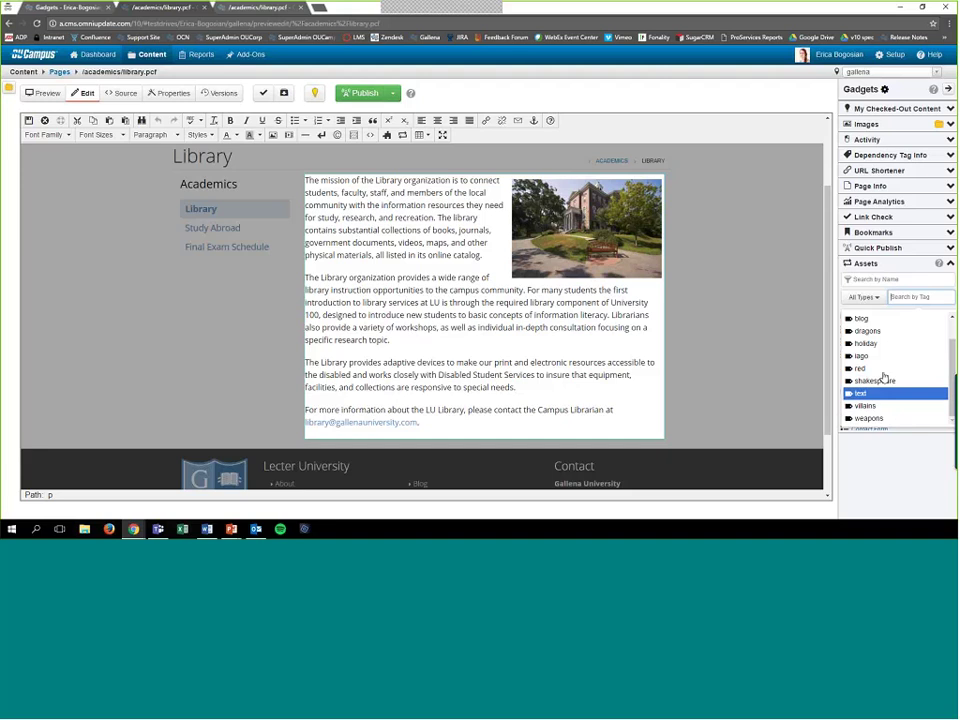
{"action": "scroll", "coordinate": [915, 395], "scroll_direction": "up", "scroll_amount": 2}
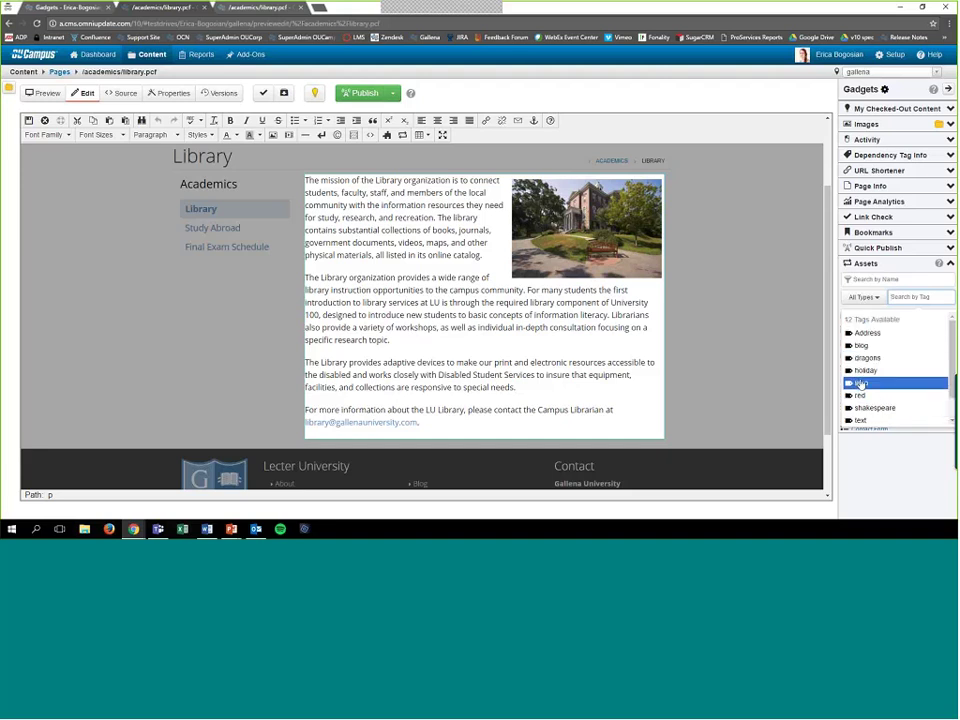
{"action": "left_click", "coordinate": [889, 337]}
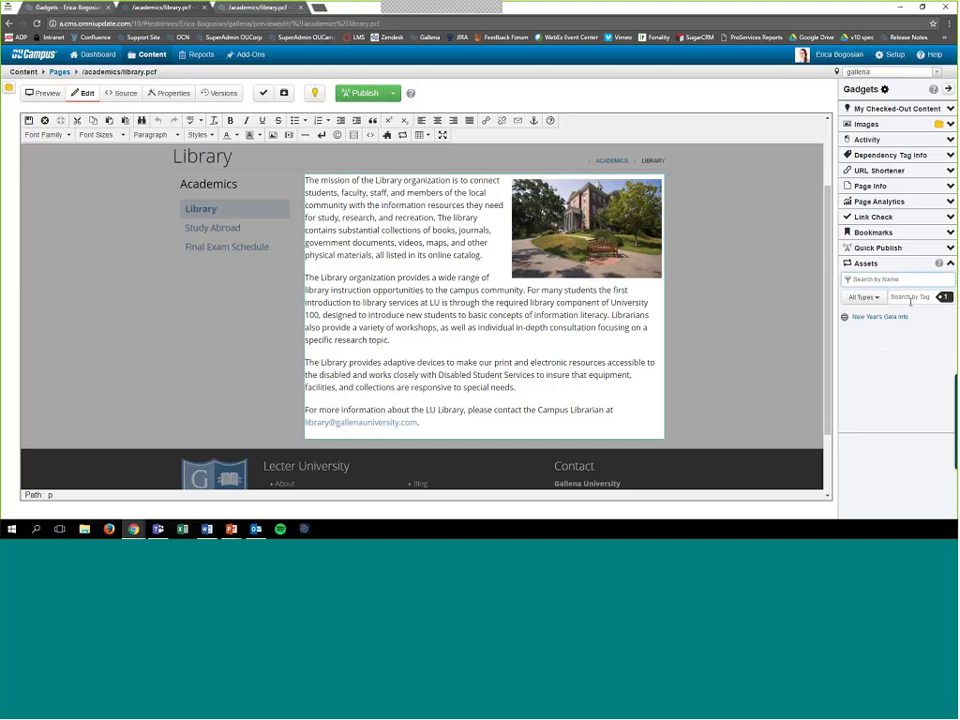
Review the selected tags in the Assets gadget and remove the Address tag from the filter.
{"action": "left_click", "coordinate": [910, 297]}
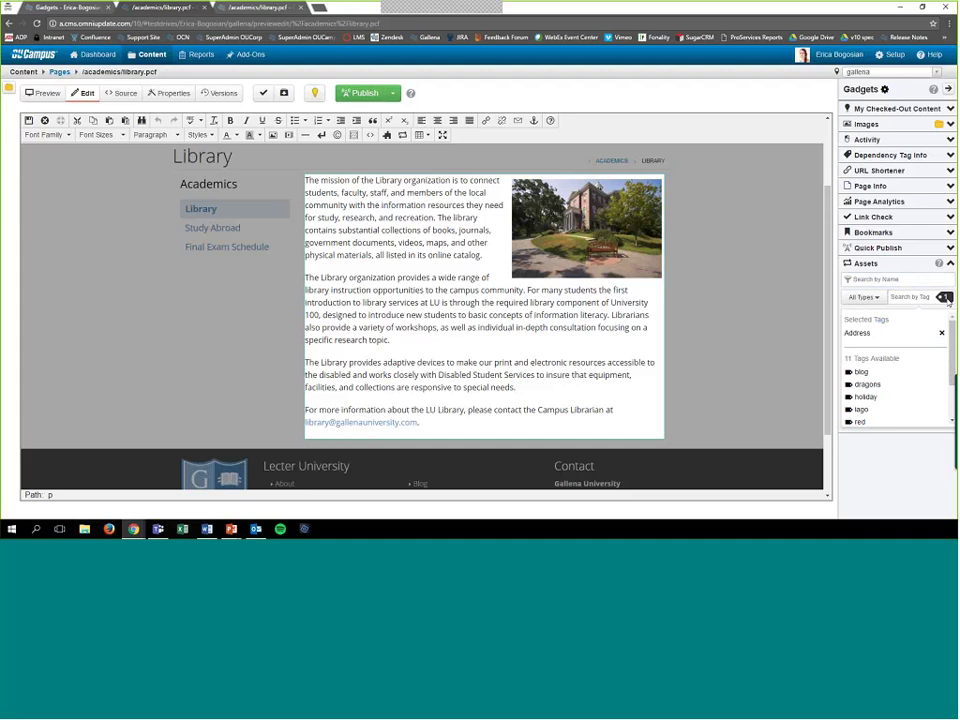
{"action": "left_click", "coordinate": [945, 298]}
{"action": "left_click", "coordinate": [947, 299]}
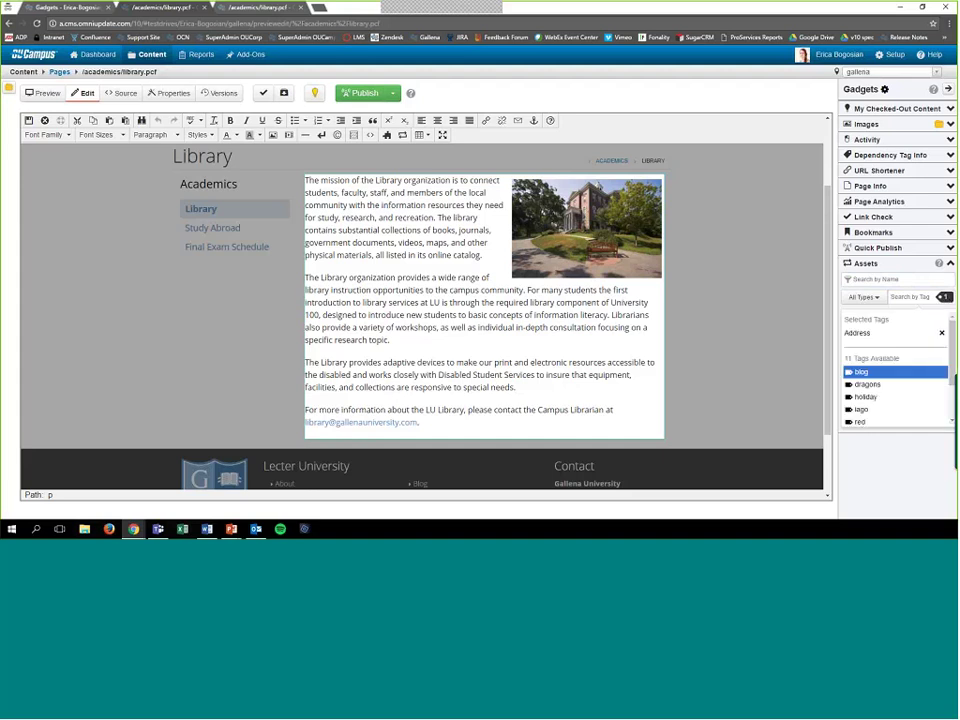
{"action": "left_click", "coordinate": [941, 335]}
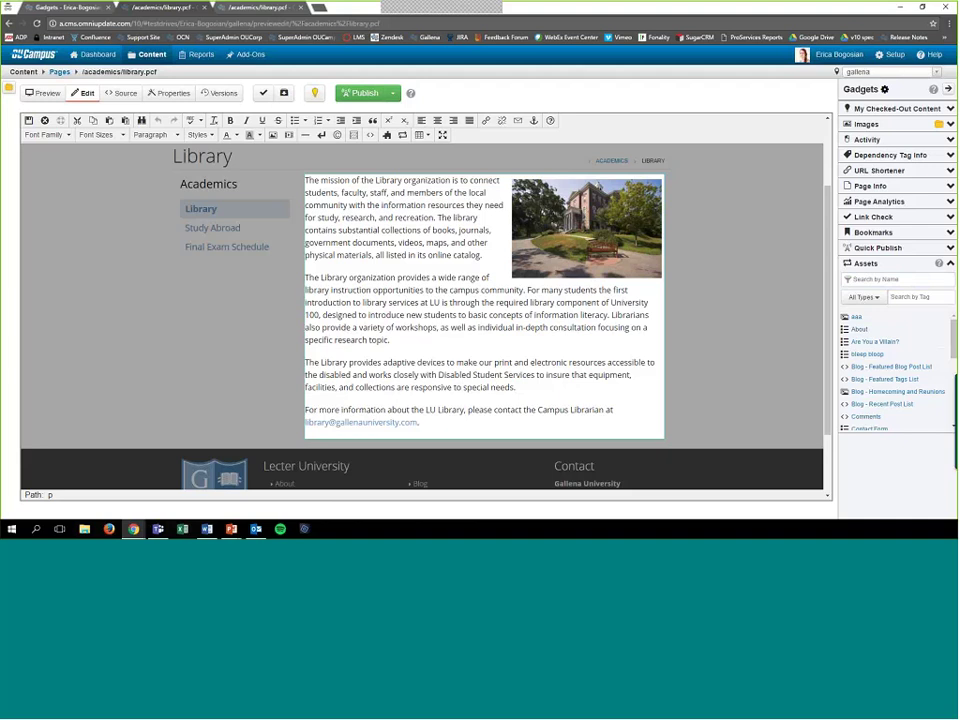
Open the Contact Form asset's details from the asset list and examine its form summary and form elements.
{"action": "scroll", "coordinate": [942, 346], "scroll_direction": "down", "scroll_amount": 2}
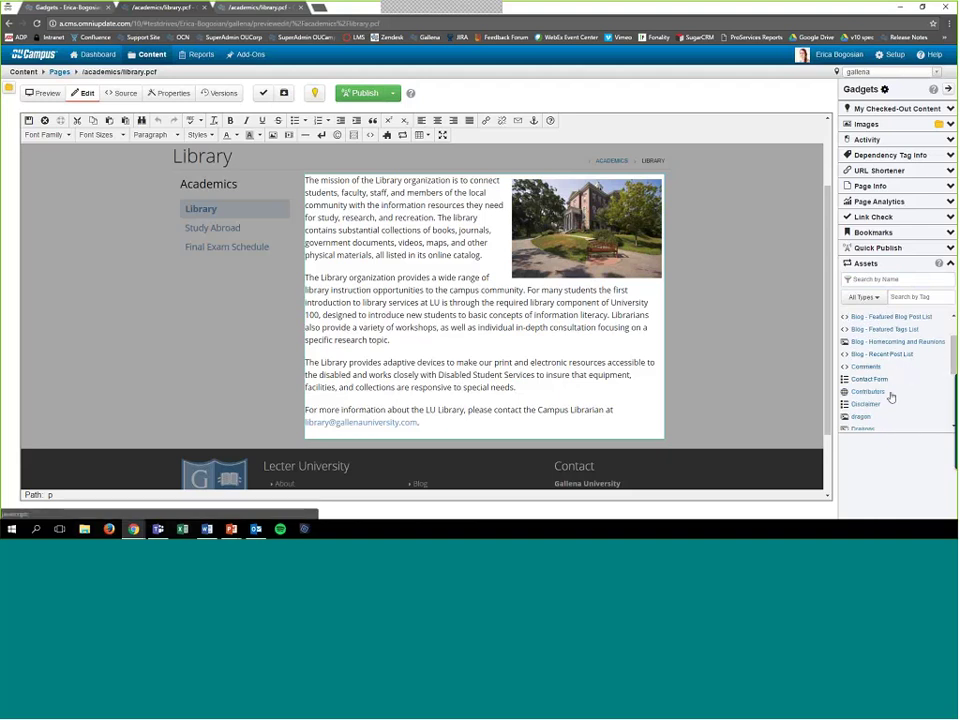
{"action": "scroll", "coordinate": [884, 380], "scroll_direction": "down", "scroll_amount": 1}
{"action": "scroll", "coordinate": [881, 360], "scroll_direction": "down", "scroll_amount": 1}
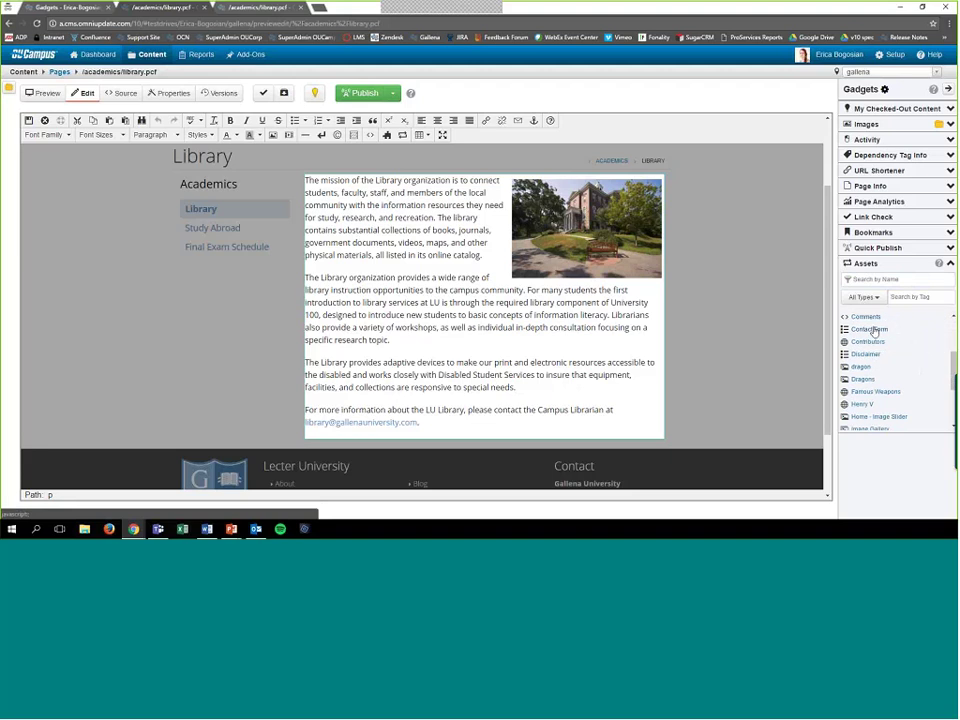
{"action": "left_click", "coordinate": [873, 332]}
{"action": "scroll", "coordinate": [802, 285], "scroll_direction": "down", "scroll_amount": 1}
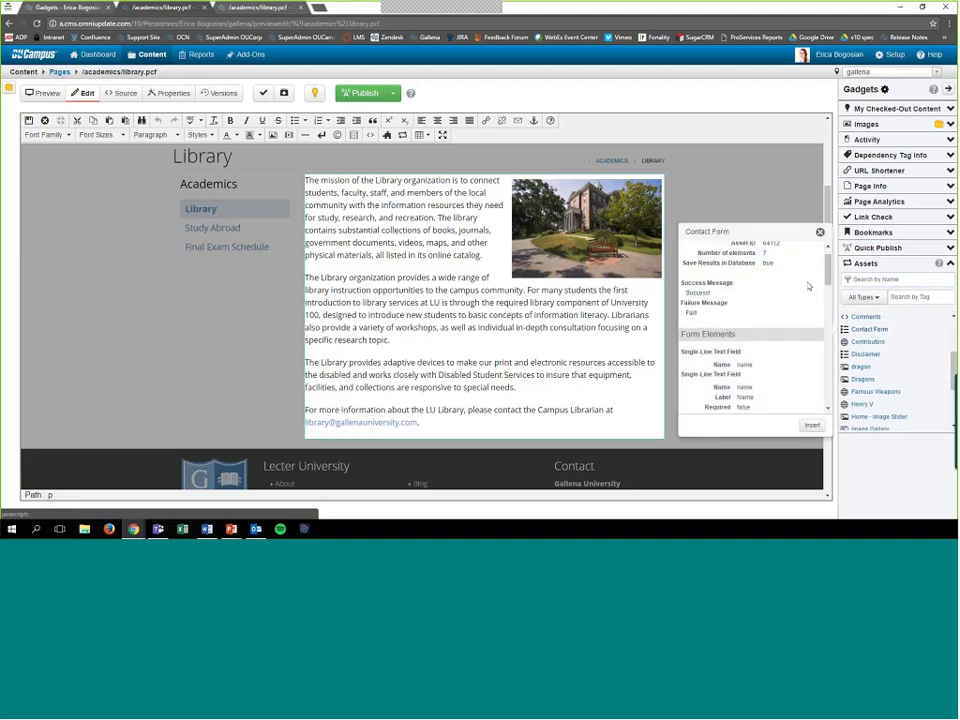
{"action": "scroll", "coordinate": [802, 300], "scroll_direction": "up", "scroll_amount": 2}
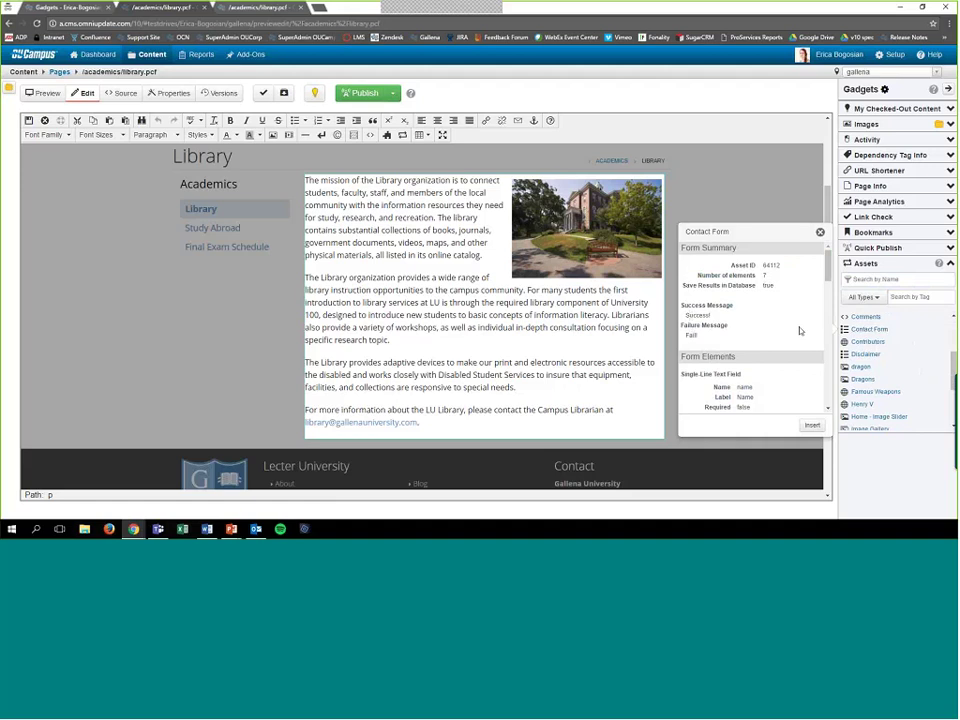
{"action": "scroll", "coordinate": [799, 328], "scroll_direction": "down", "scroll_amount": 3}
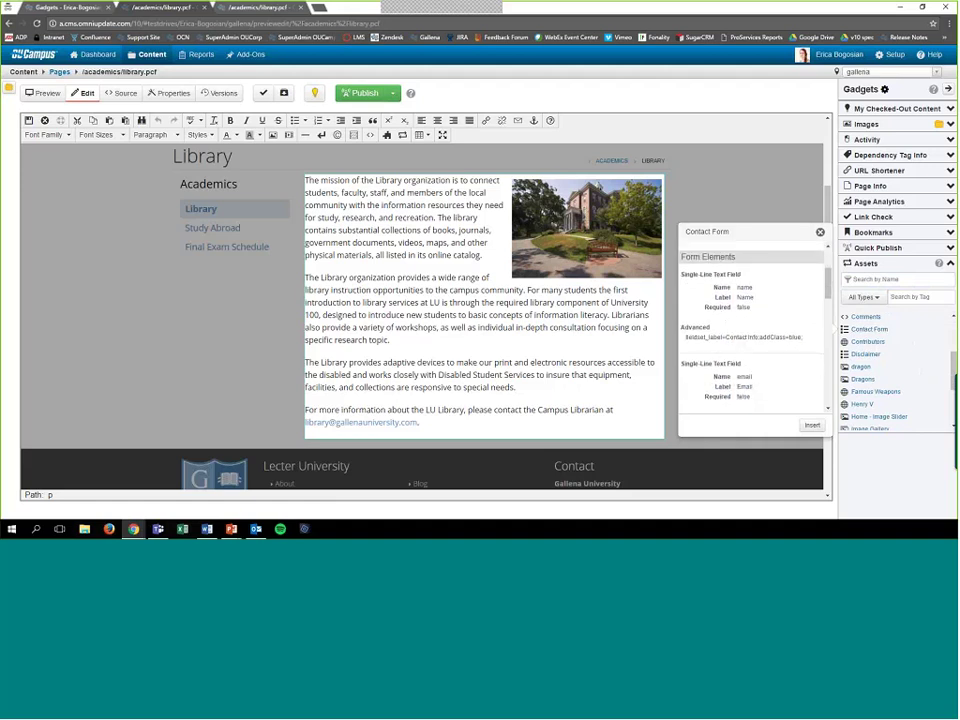
{"action": "scroll", "coordinate": [829, 303], "scroll_direction": "down", "scroll_amount": 3}
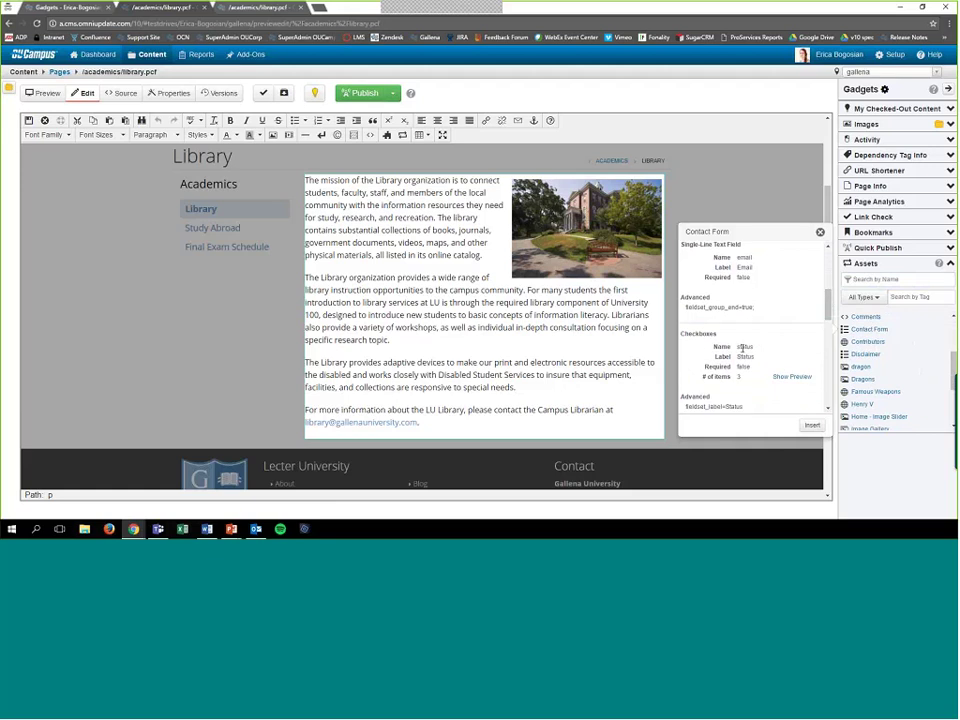
{"action": "scroll", "coordinate": [690, 320], "scroll_direction": "down", "scroll_amount": 1}
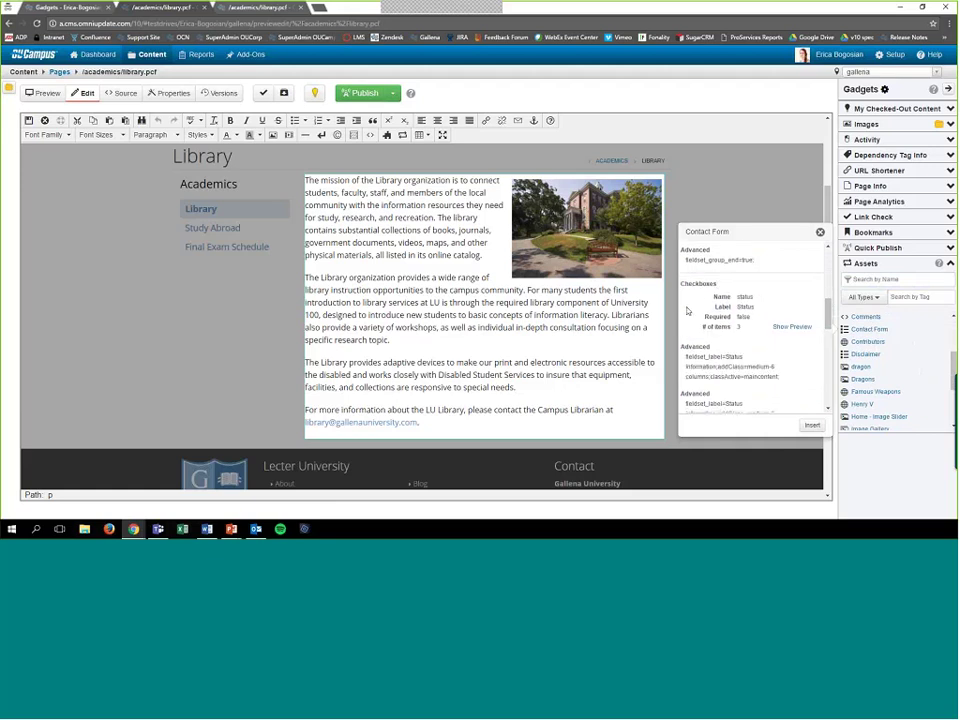
Show and hide the preview of the Status checkbox items, and close the Contact Form details without inserting the asset.
{"action": "double_click", "coordinate": [739, 327]}
{"action": "left_click", "coordinate": [792, 327]}
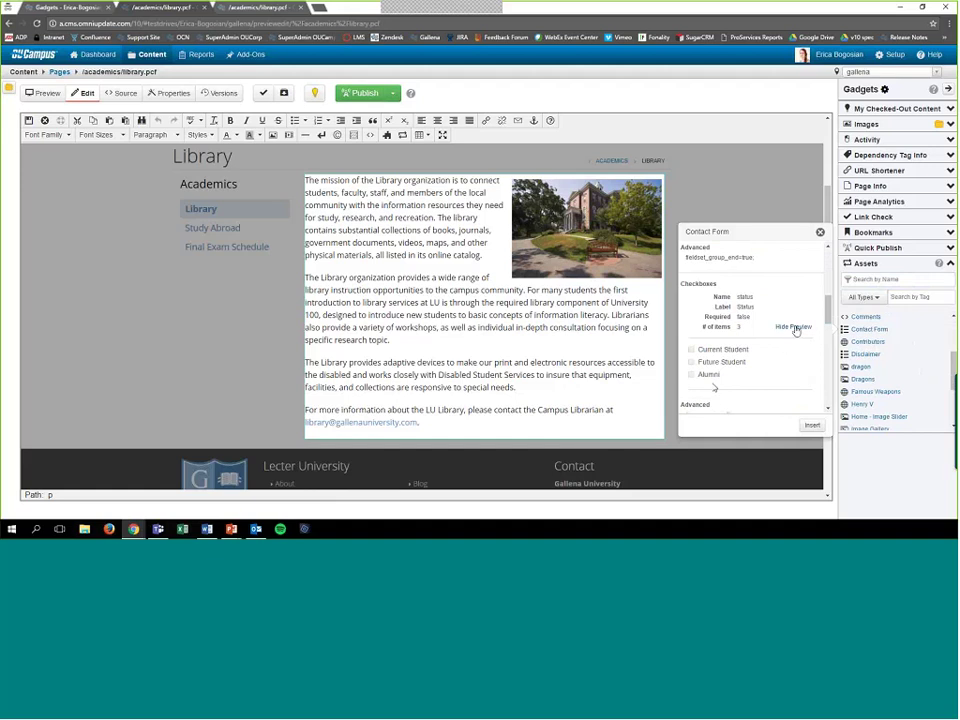
{"action": "left_click", "coordinate": [792, 327]}
{"action": "left_click", "coordinate": [820, 232]}
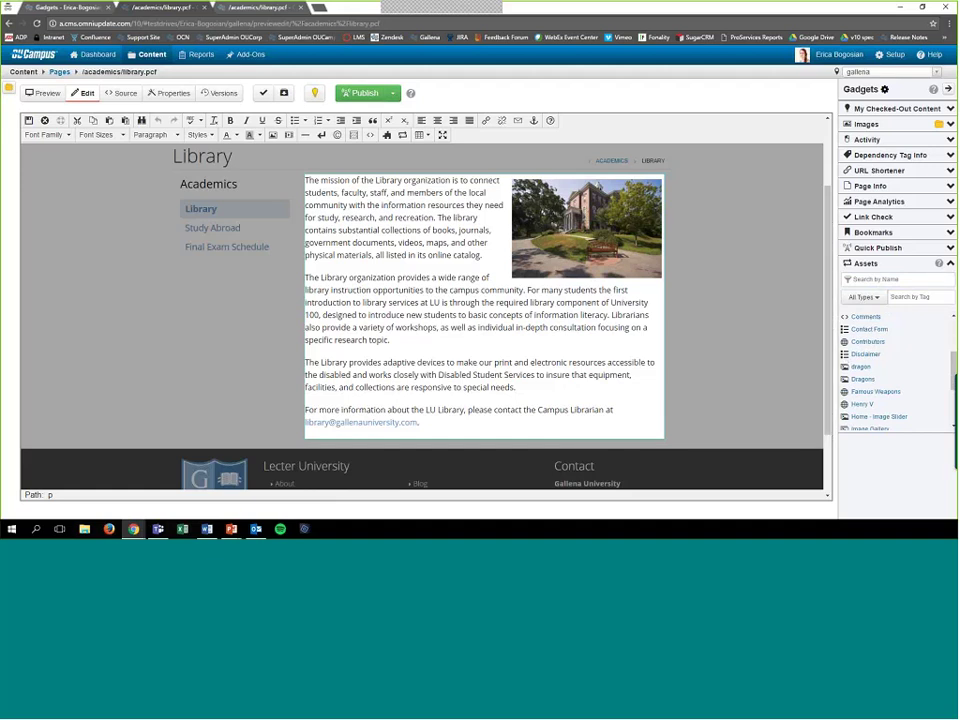
Open the Contributors asset's details and look through its summary and web content.
{"action": "left_click", "coordinate": [869, 342]}
{"action": "scroll", "coordinate": [829, 311], "scroll_direction": "down", "scroll_amount": 3}
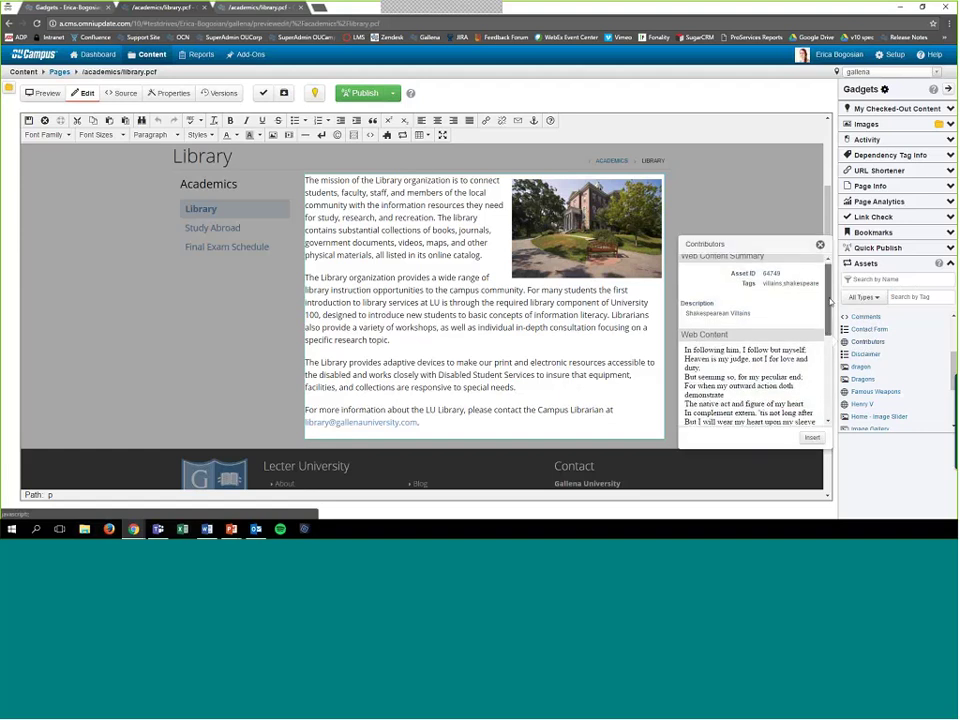
{"action": "scroll", "coordinate": [763, 356], "scroll_direction": "down", "scroll_amount": 5}
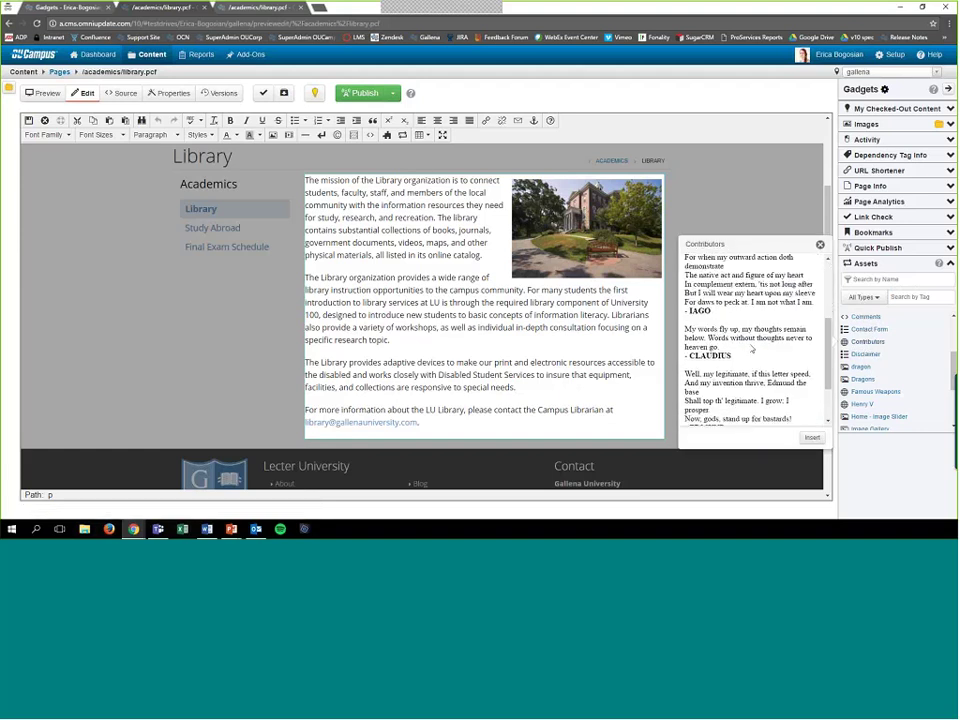
{"action": "scroll", "coordinate": [750, 345], "scroll_direction": "up", "scroll_amount": 8}
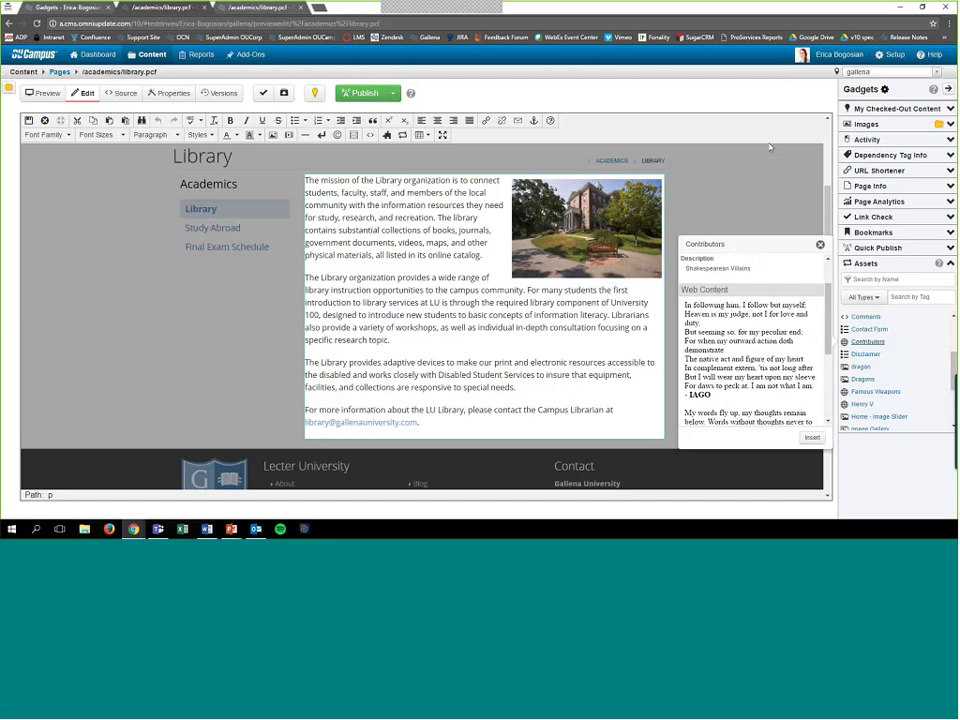
Look through the rest of the Contributors asset's web content and close its details.
{"action": "scroll", "coordinate": [794, 313], "scroll_direction": "down", "scroll_amount": 3}
{"action": "left_click_drag", "start_coordinate": [827, 379], "coordinate": [826, 285]}
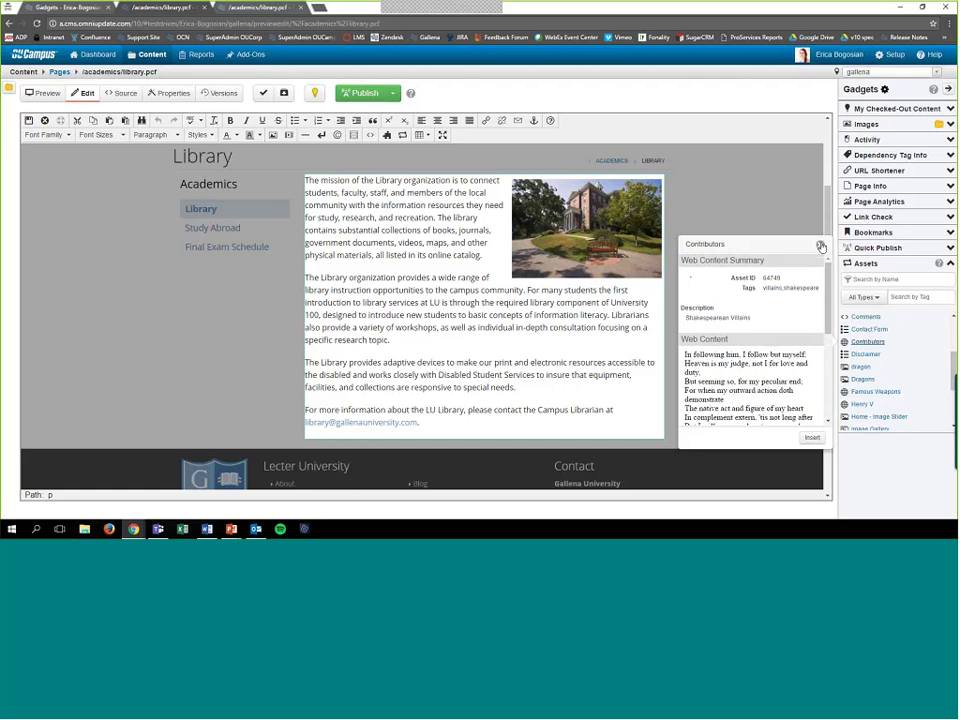
{"action": "left_click", "coordinate": [820, 244]}
Preview the Comments and Blog - Recent Post List source code assets, closing each one's details without inserting it.
{"action": "left_click", "coordinate": [865, 318]}
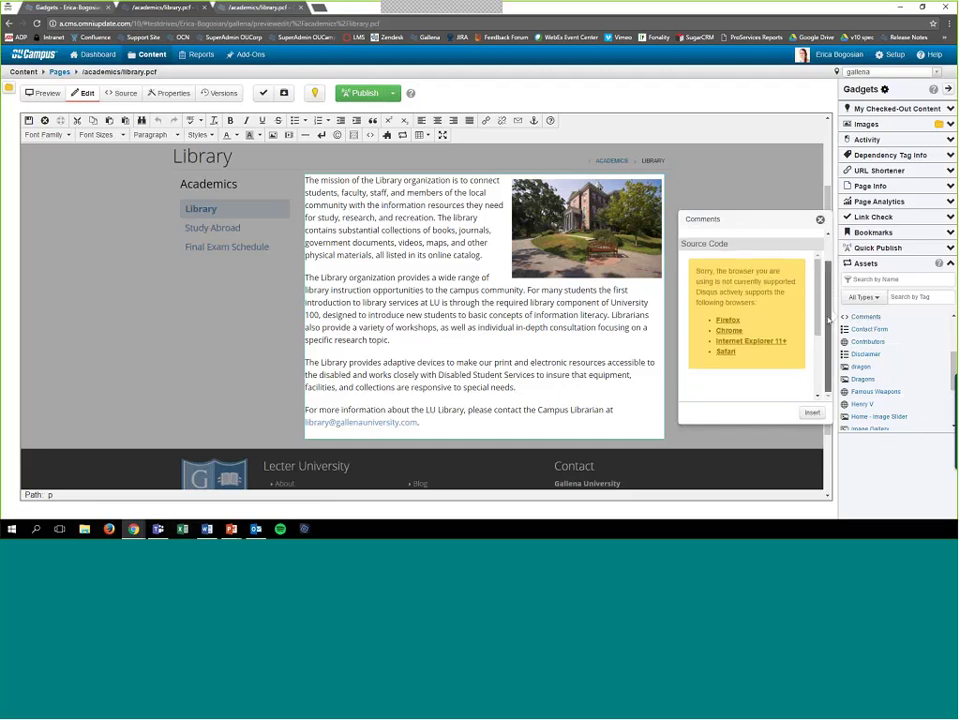
{"action": "left_click", "coordinate": [820, 219]}
{"action": "scroll", "coordinate": [900, 390], "scroll_direction": "up", "scroll_amount": 3}
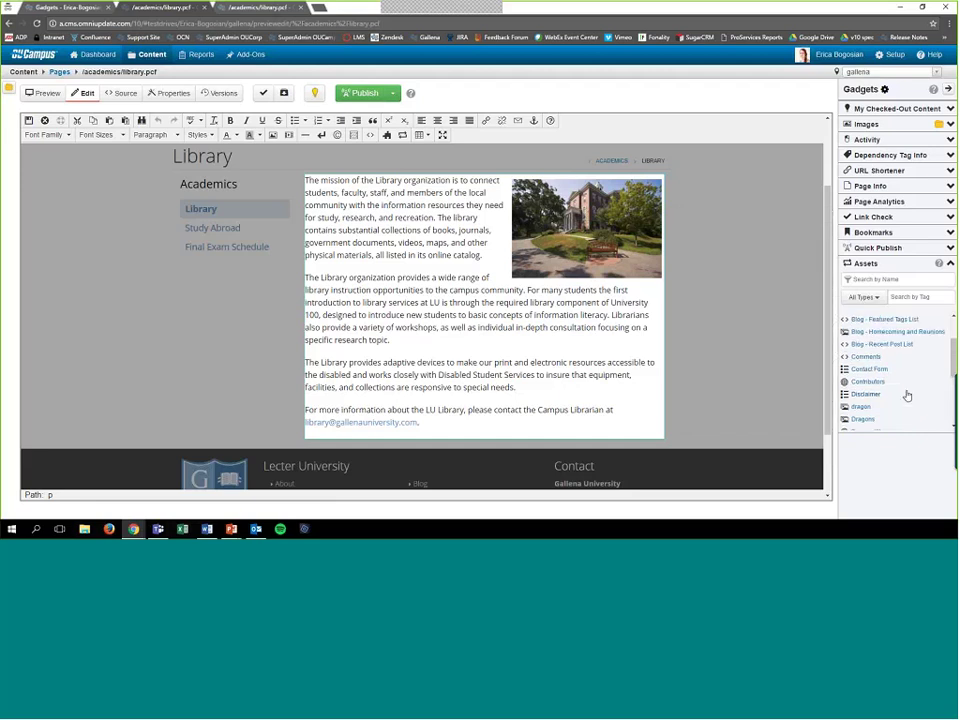
{"action": "left_click", "coordinate": [897, 360]}
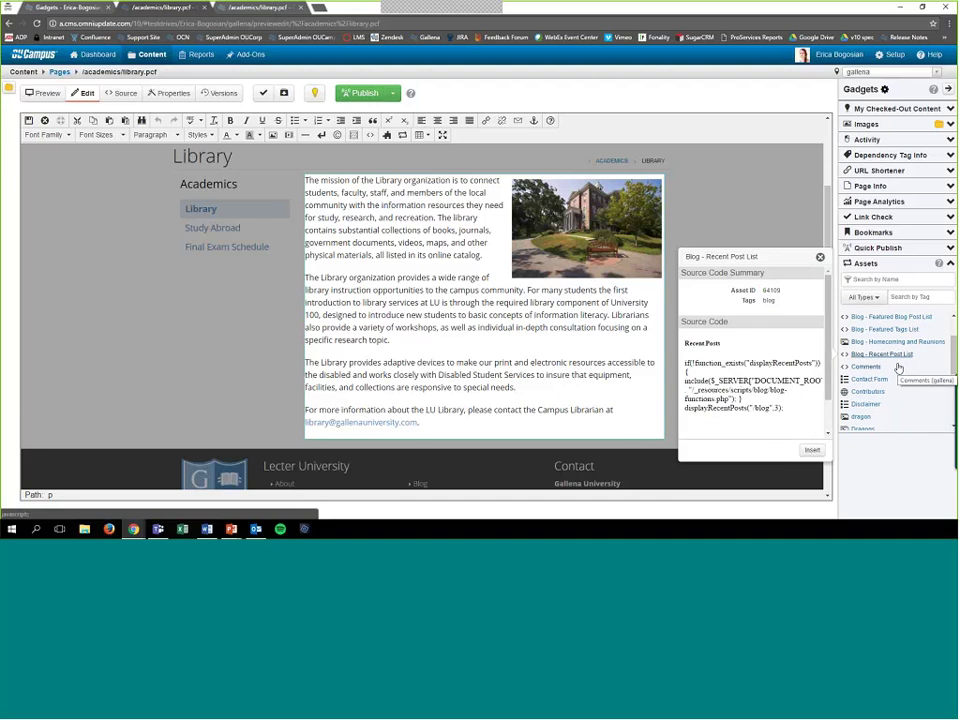
{"action": "left_click", "coordinate": [819, 261]}
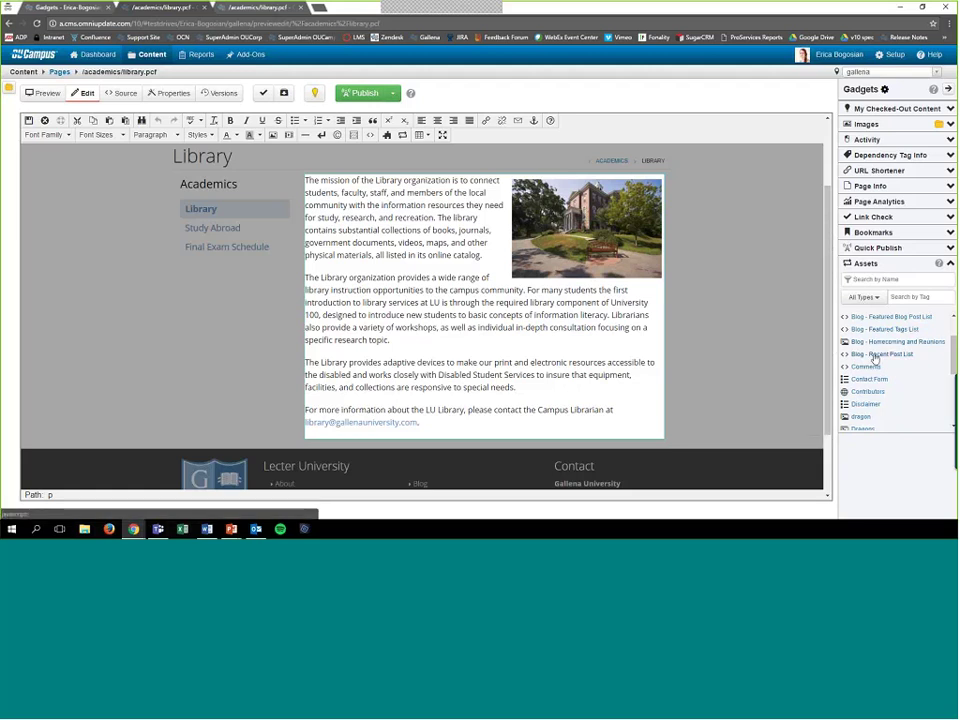
Open the Blog - Homecoming and Reunions gallery asset, look through its summary and images, and close its details.
{"action": "left_click", "coordinate": [876, 342]}
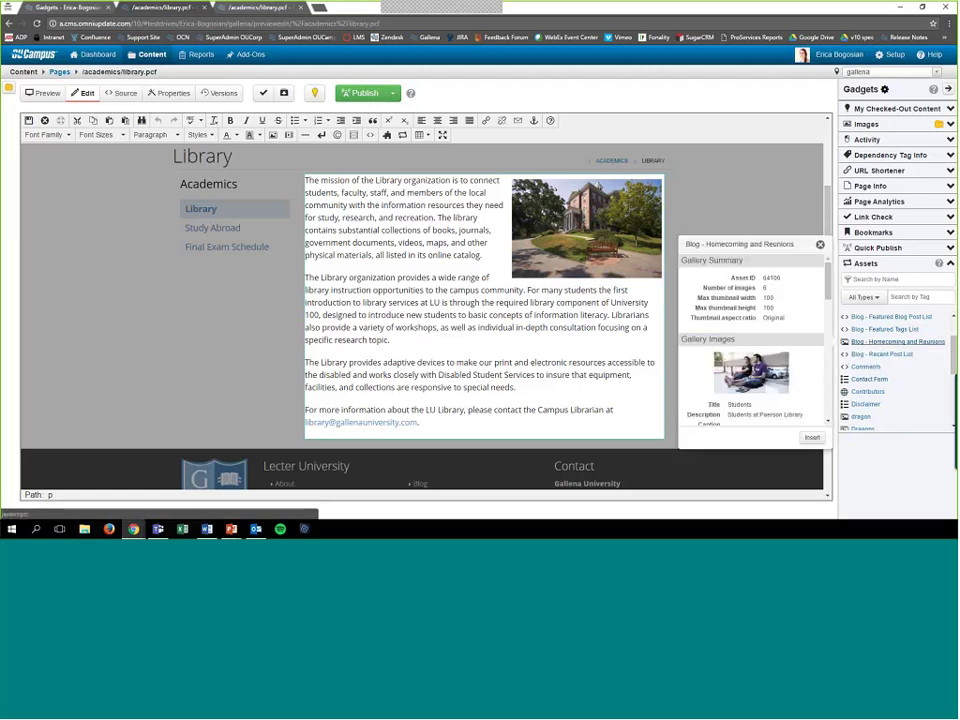
{"action": "left_click_drag", "start_coordinate": [830, 272], "coordinate": [824, 342]}
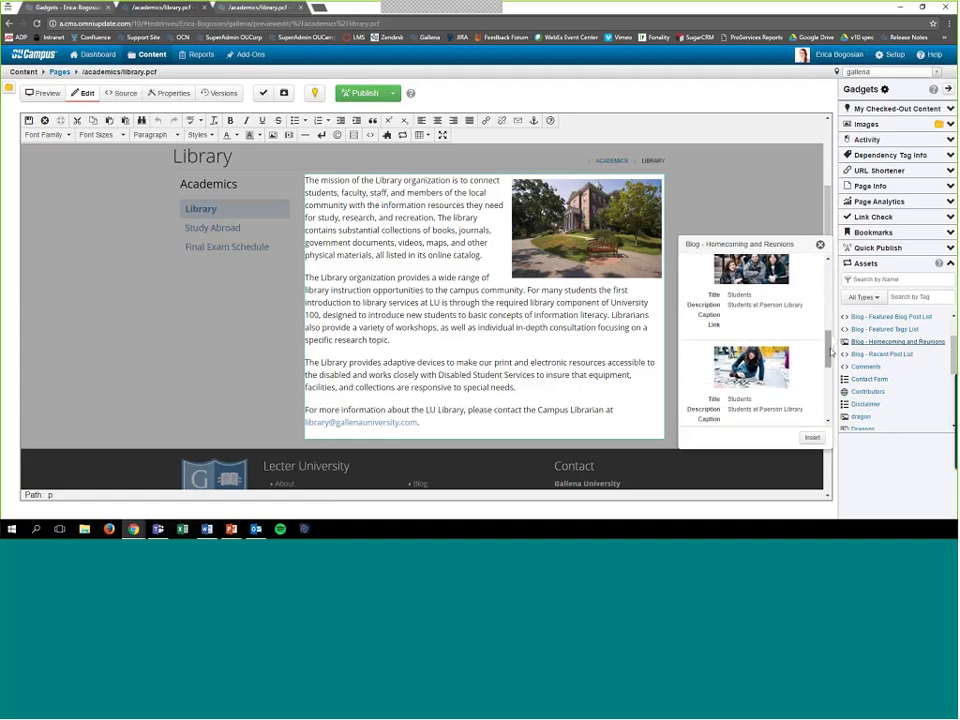
{"action": "left_click_drag", "start_coordinate": [830, 350], "coordinate": [824, 265]}
{"action": "left_click", "coordinate": [820, 244]}
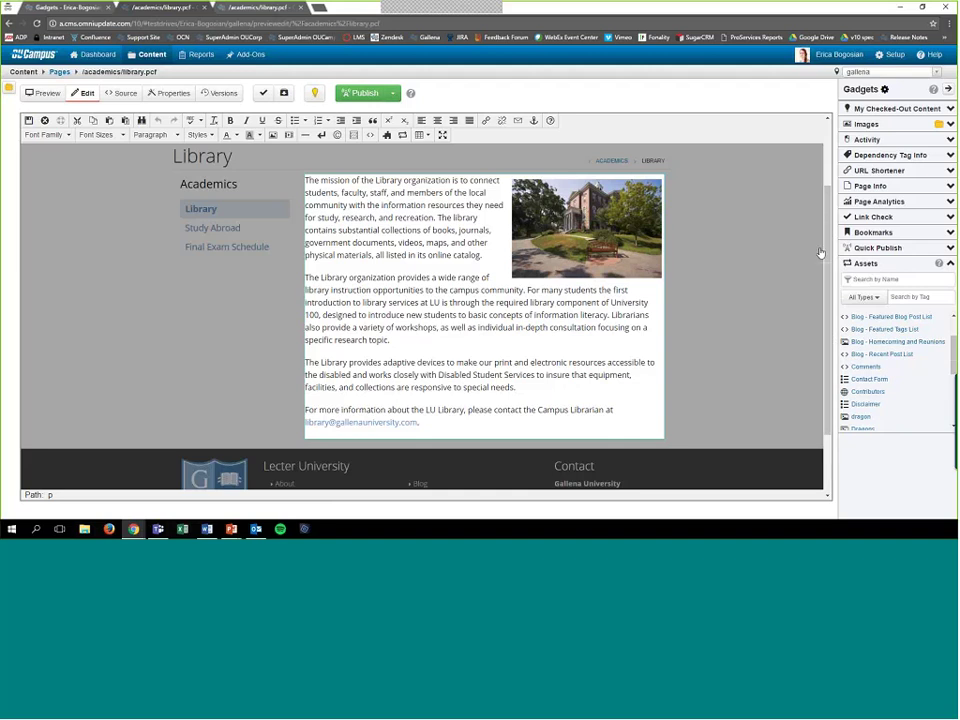
Find the Plain Text asset further down the asset list, preview its content, and close its details.
{"action": "scroll", "coordinate": [866, 344], "scroll_direction": "down", "scroll_amount": 5}
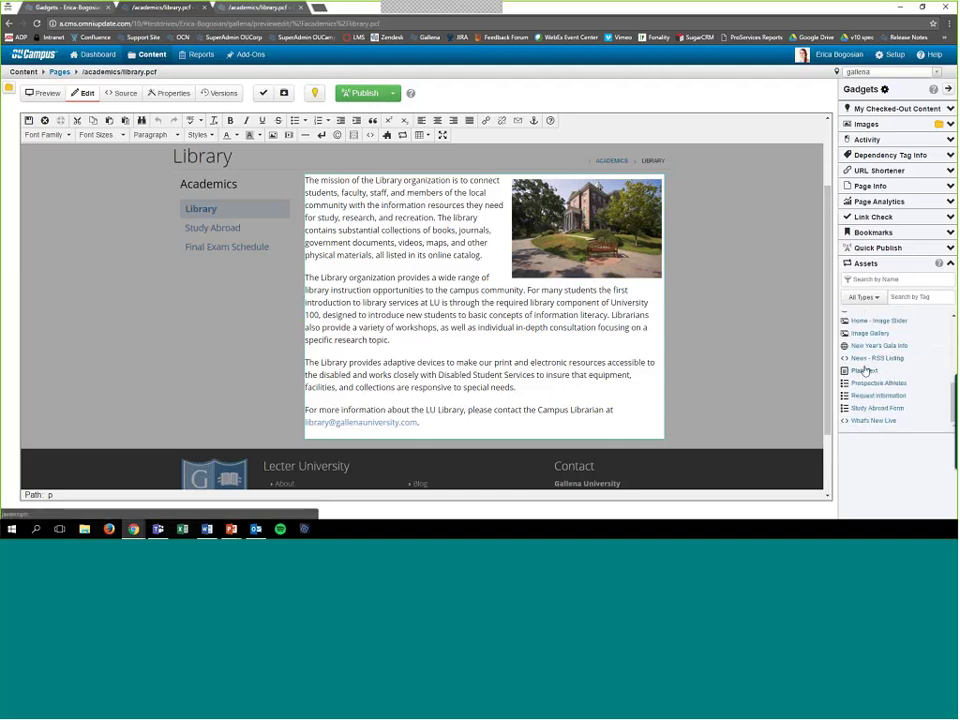
{"action": "left_click", "coordinate": [866, 370]}
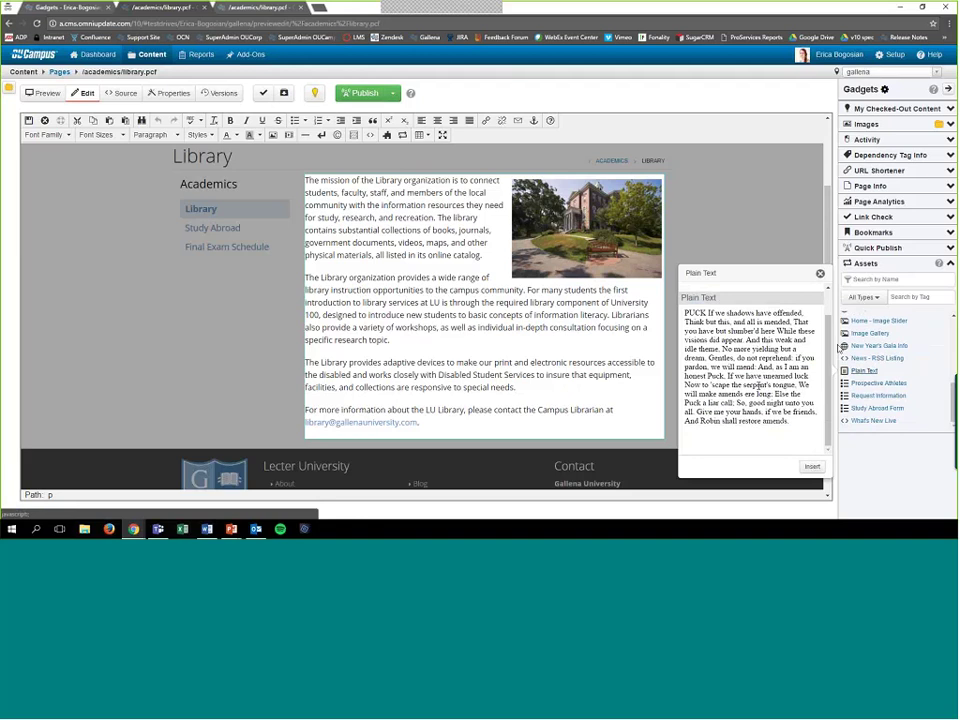
{"action": "left_click", "coordinate": [820, 276]}
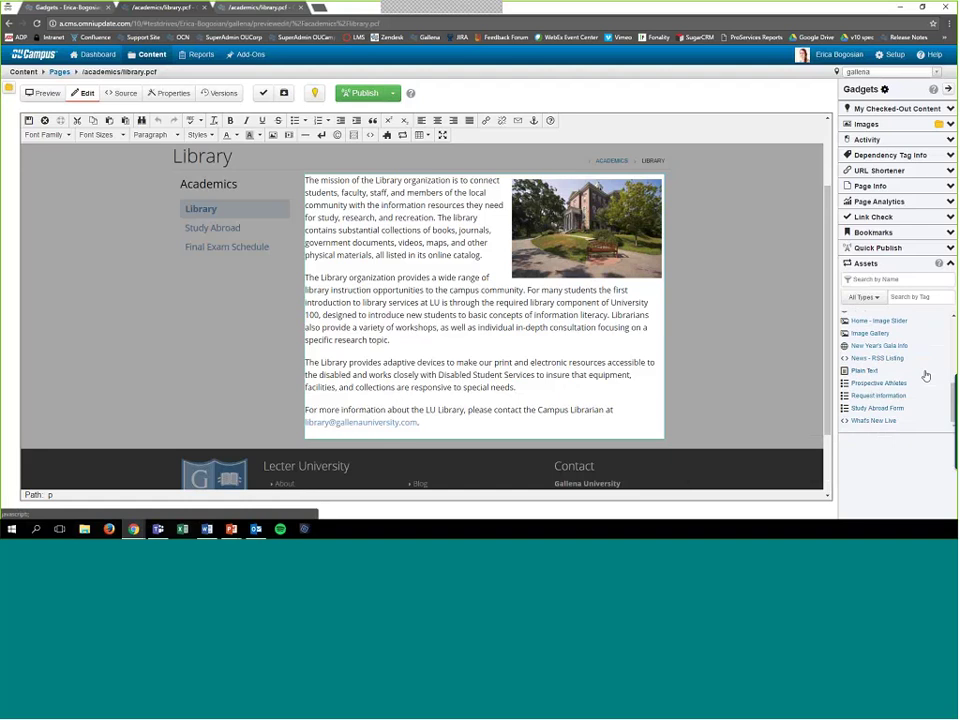
Insert the Study Abroad Form asset from its details at the cursor in the first Library paragraph.
{"action": "scroll", "coordinate": [925, 350], "scroll_direction": "up", "scroll_amount": 2}
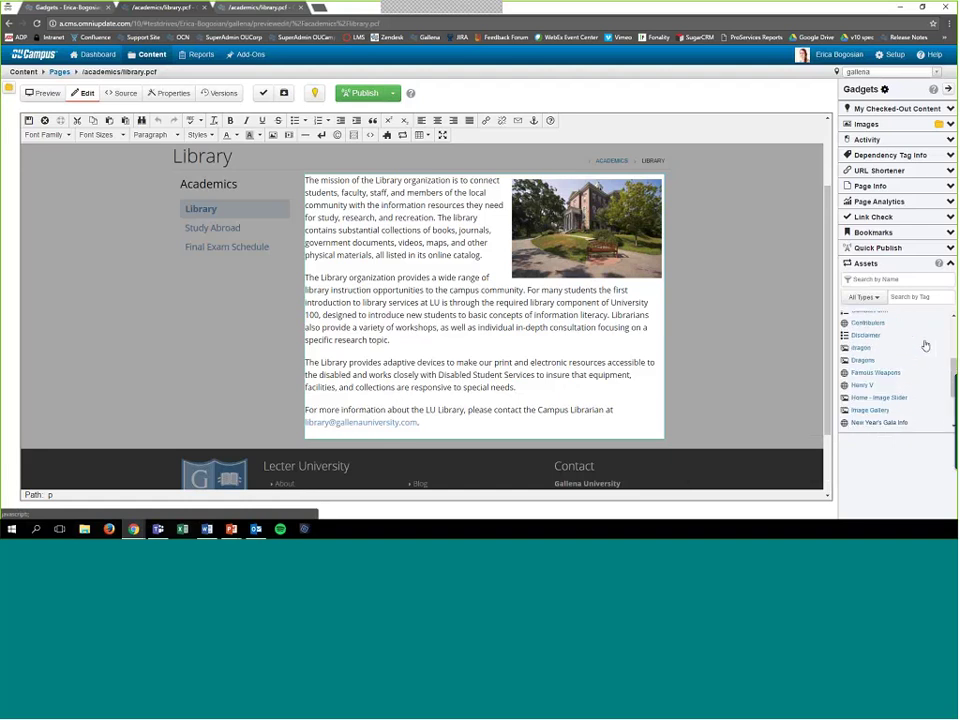
{"action": "scroll", "coordinate": [922, 345], "scroll_direction": "down", "scroll_amount": 2}
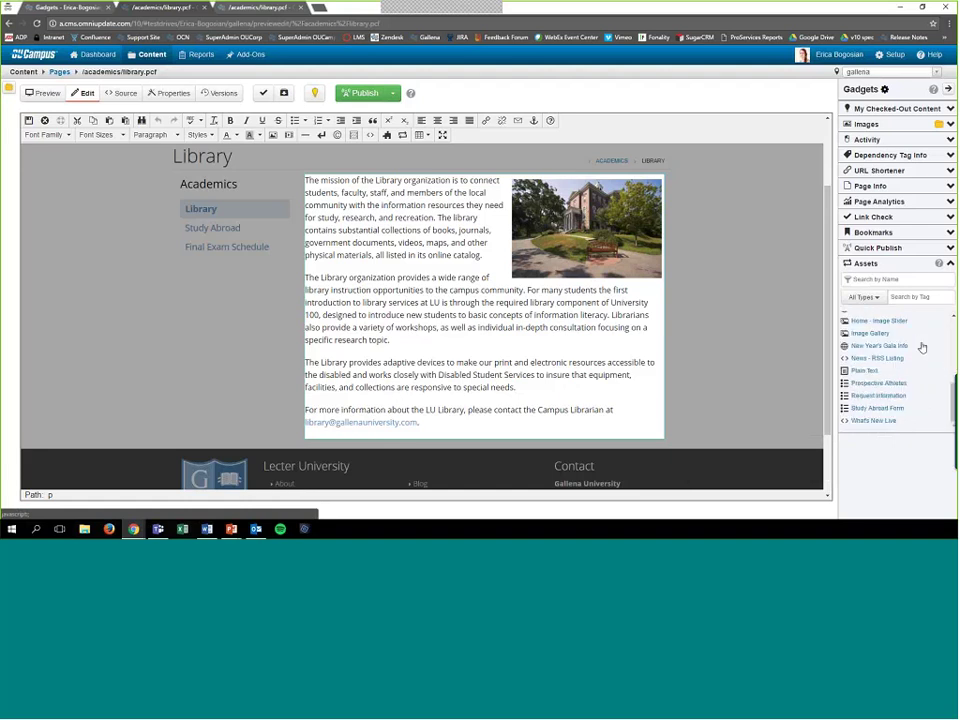
{"action": "left_click", "coordinate": [873, 410]}
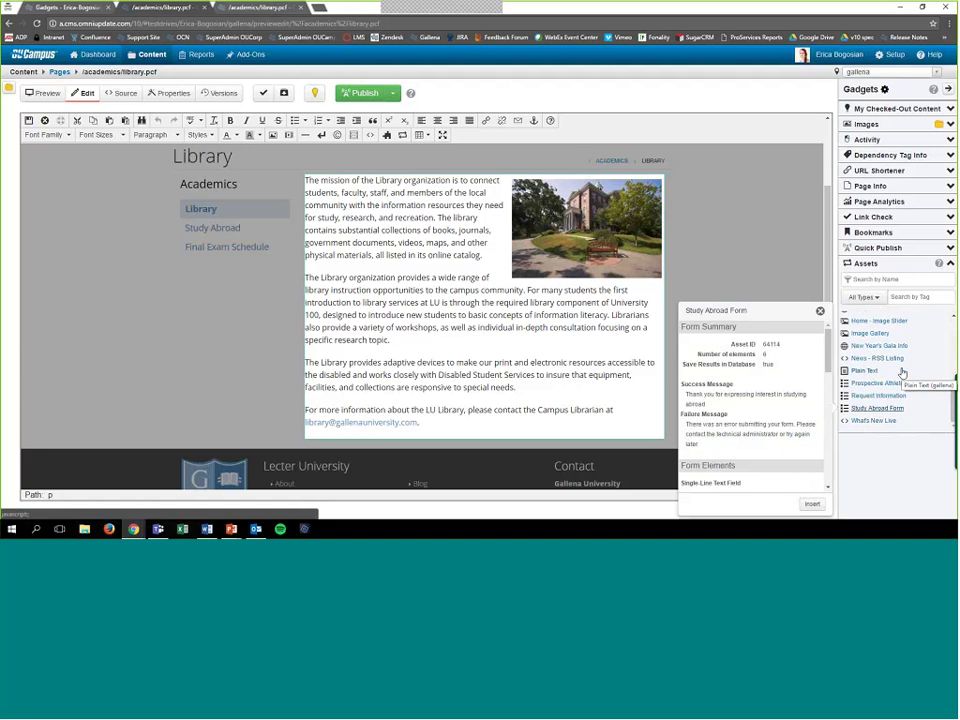
{"action": "left_click", "coordinate": [812, 506]}
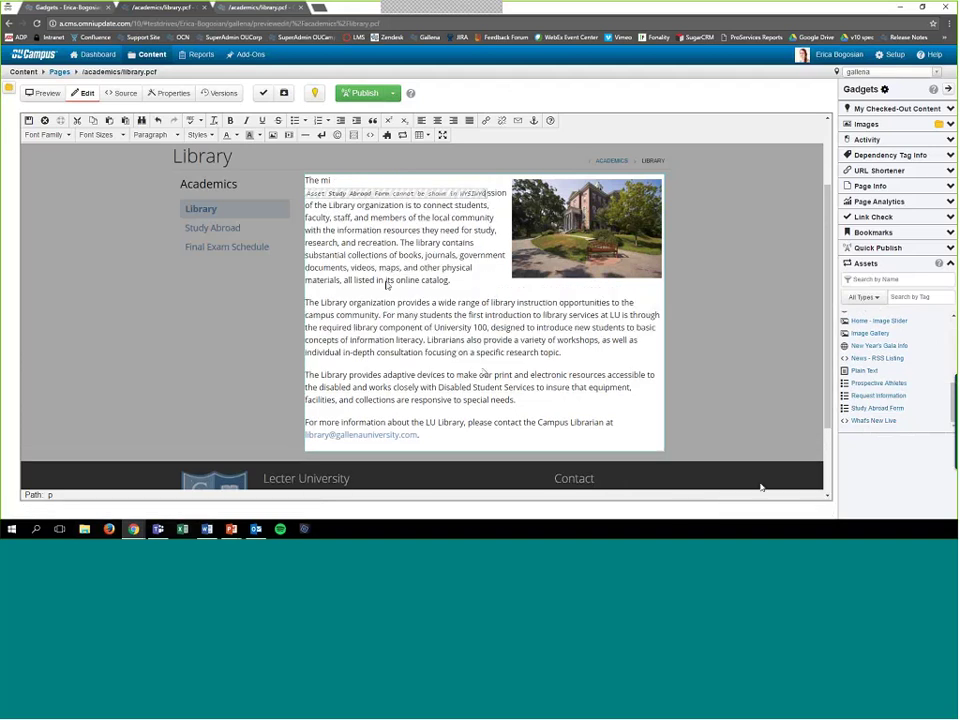
Delete the Study Abroad Form asset from the first paragraph.
{"action": "left_click", "coordinate": [339, 197]}
{"action": "left_click", "coordinate": [498, 191]}
{"action": "key", "text": "BackSpace"}
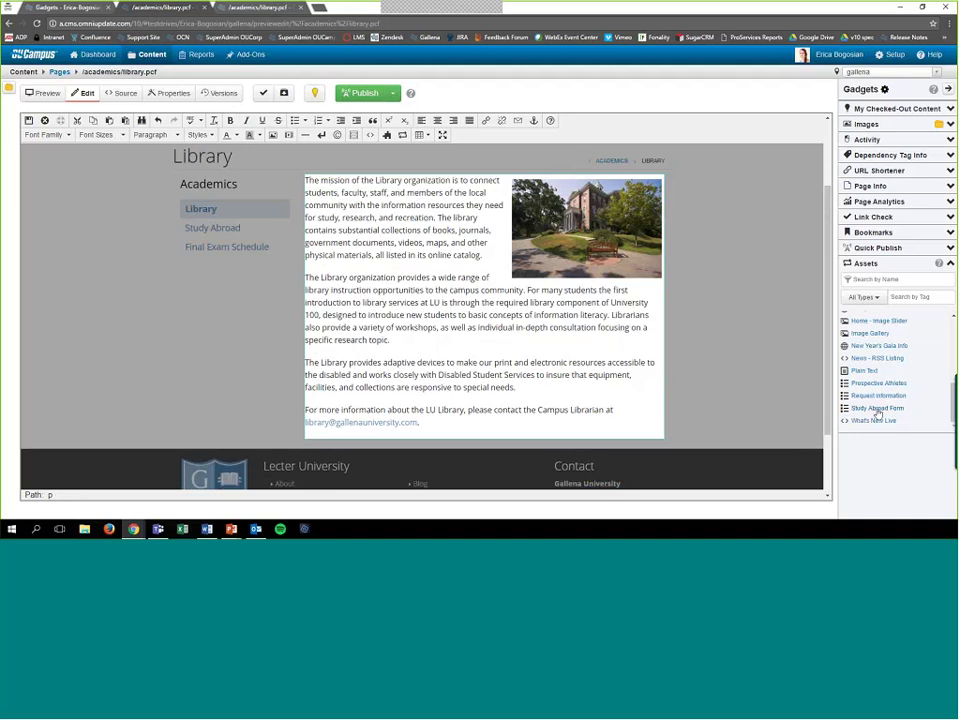
Place the Study Abroad Form asset from the asset list at the end of the paragraph about adaptive devices.
{"action": "left_click_drag", "start_coordinate": [877, 412], "coordinate": [561, 397]}
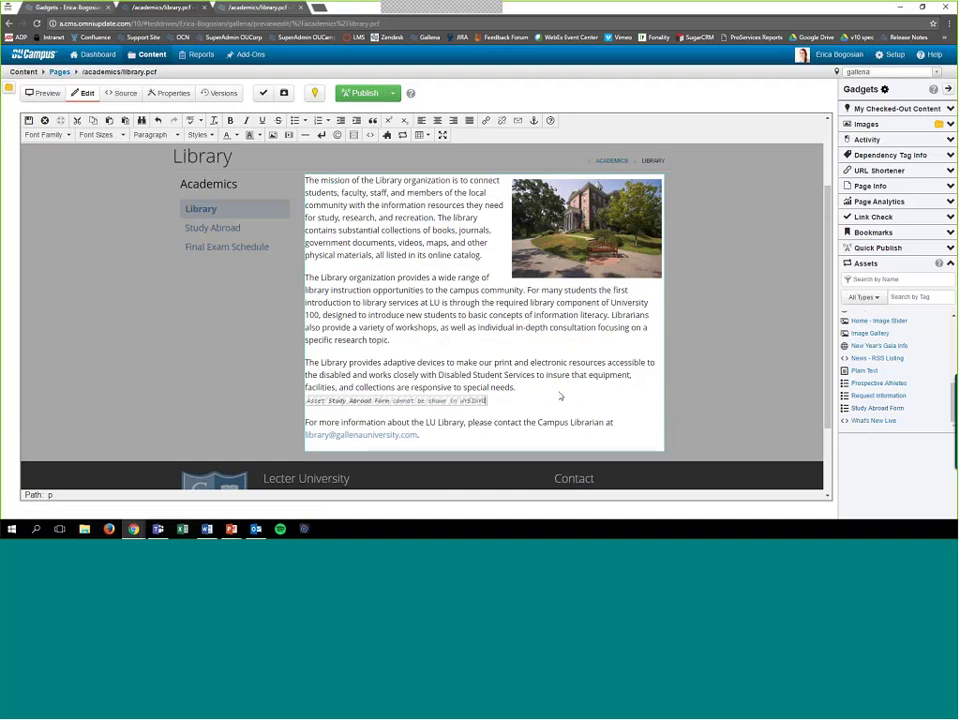
{"action": "left_click", "coordinate": [877, 408]}
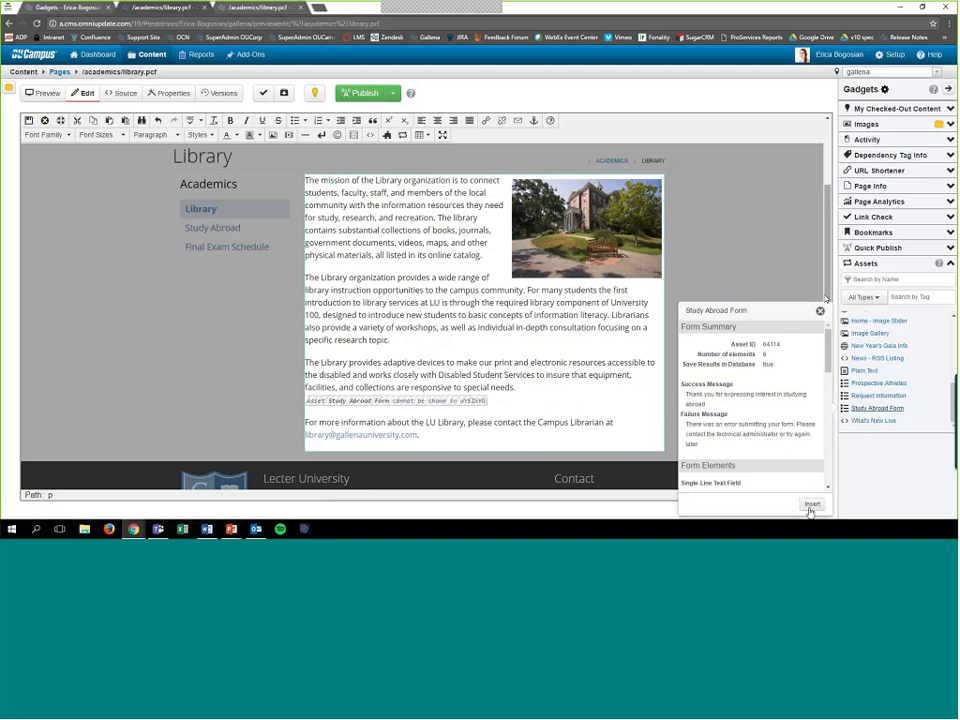
{"action": "left_click", "coordinate": [820, 311]}
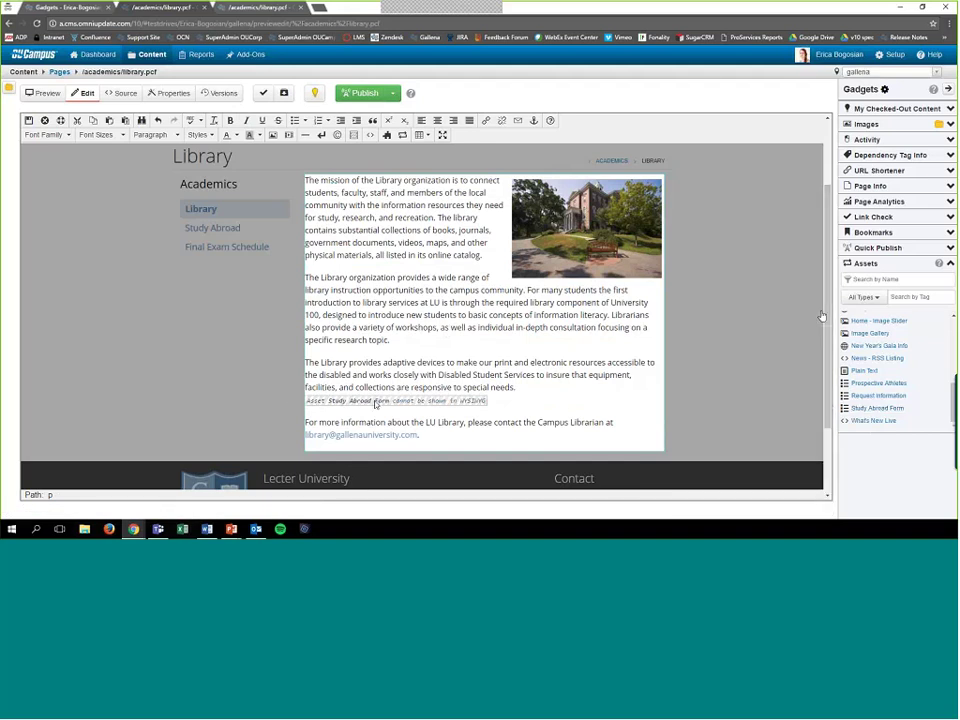
{"action": "left_click", "coordinate": [388, 401]}
{"action": "left_click", "coordinate": [444, 400]}
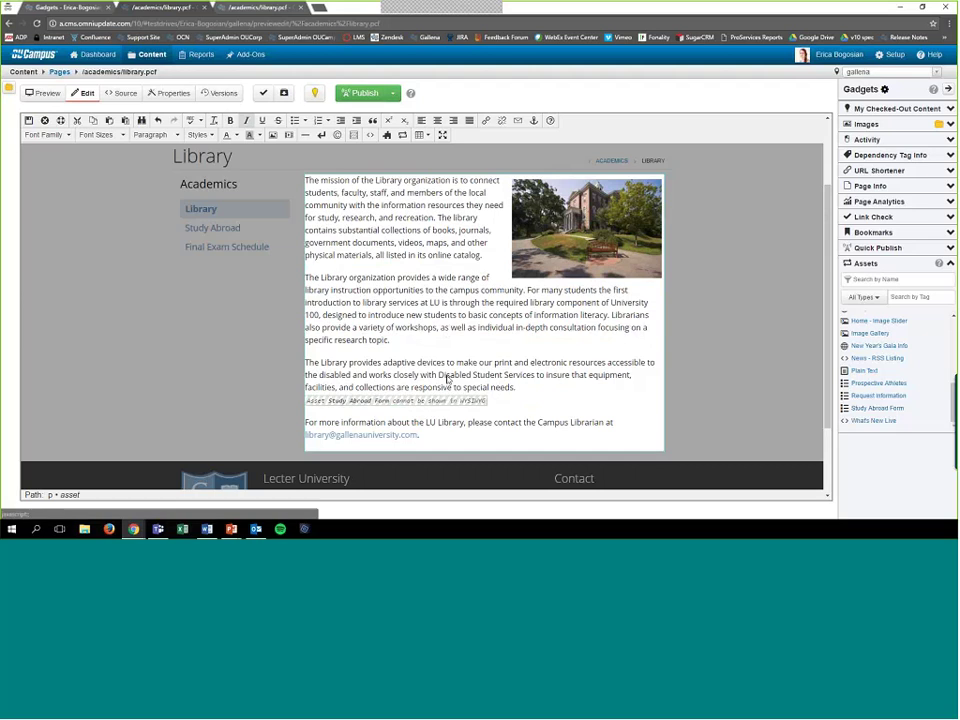
Try adding the Request Information asset at the end of the second paragraph and remove it from the page.
{"action": "left_click", "coordinate": [878, 396]}
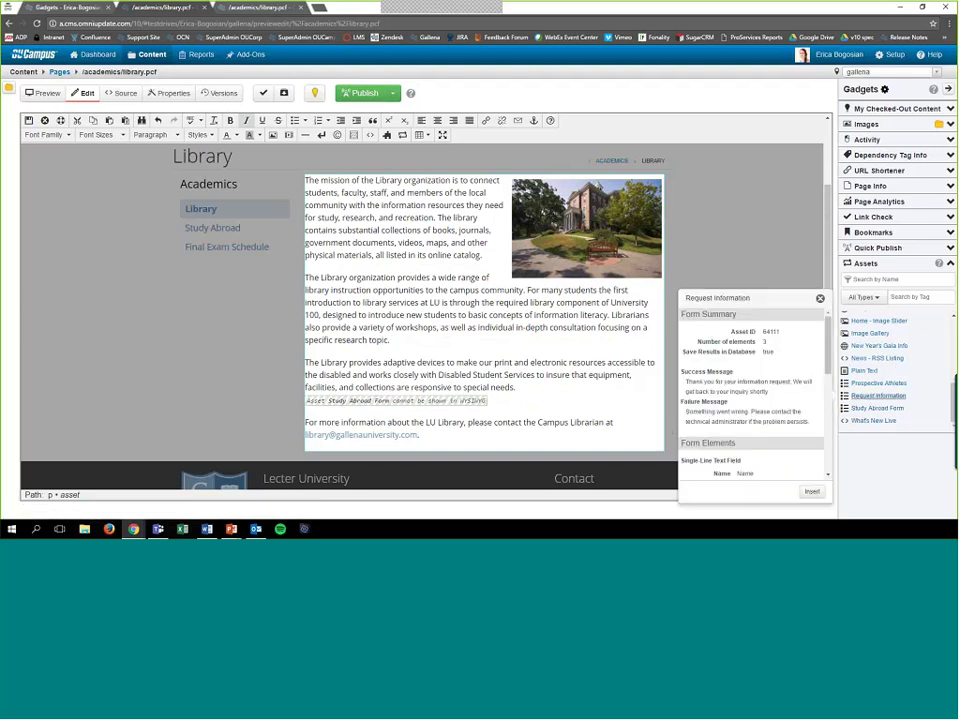
{"action": "left_click", "coordinate": [810, 494]}
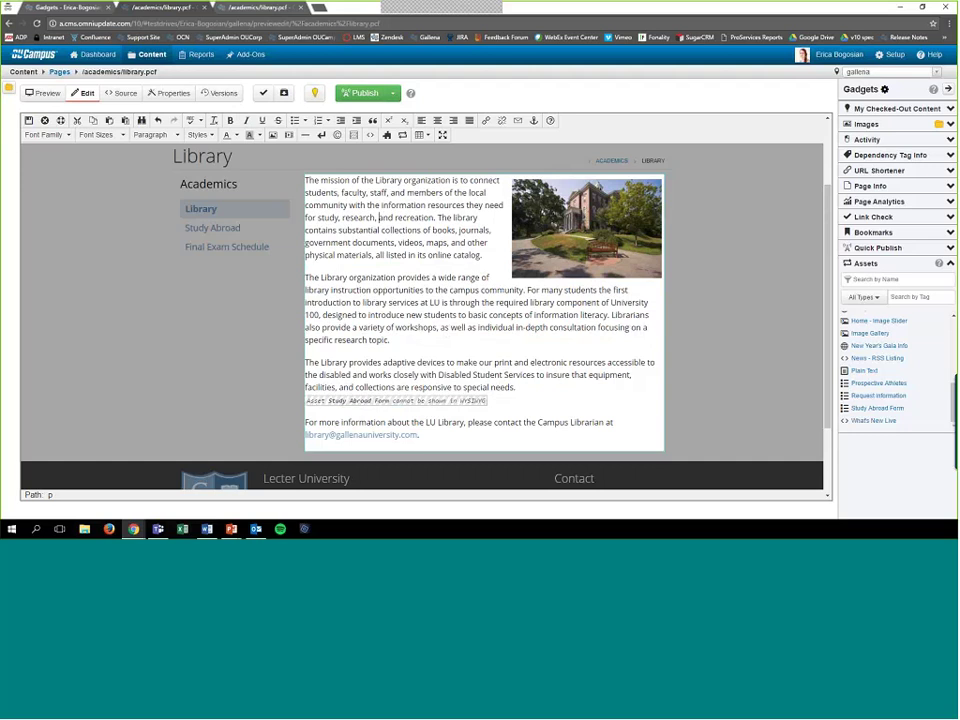
{"action": "left_click_drag", "start_coordinate": [874, 401], "coordinate": [400, 348]}
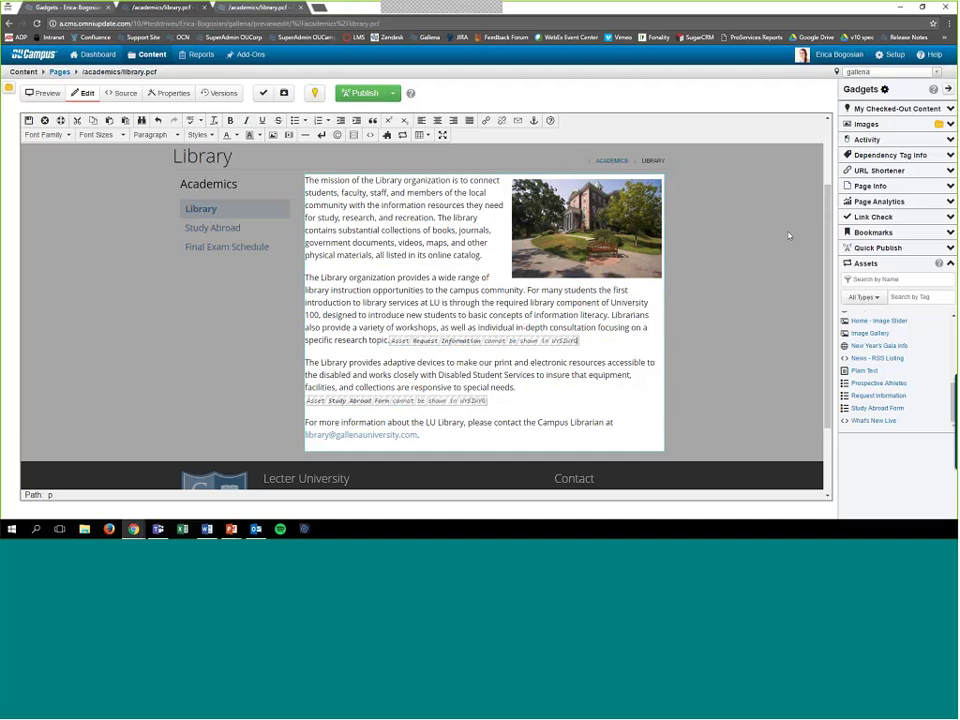
{"action": "left_click", "coordinate": [587, 346]}
{"action": "key", "text": "BackSpace"}
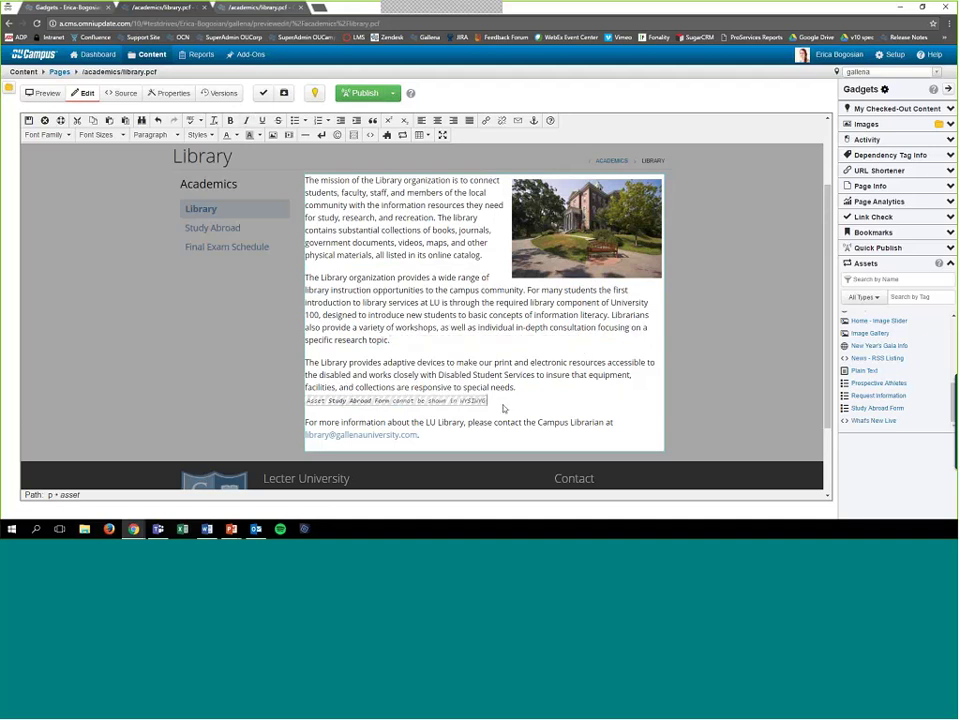
Put the Study Abroad Form asset in its own paragraph below the adaptive devices text, and save and exit the editor.
{"action": "left_click", "coordinate": [537, 392]}
{"action": "key", "text": "Return"}
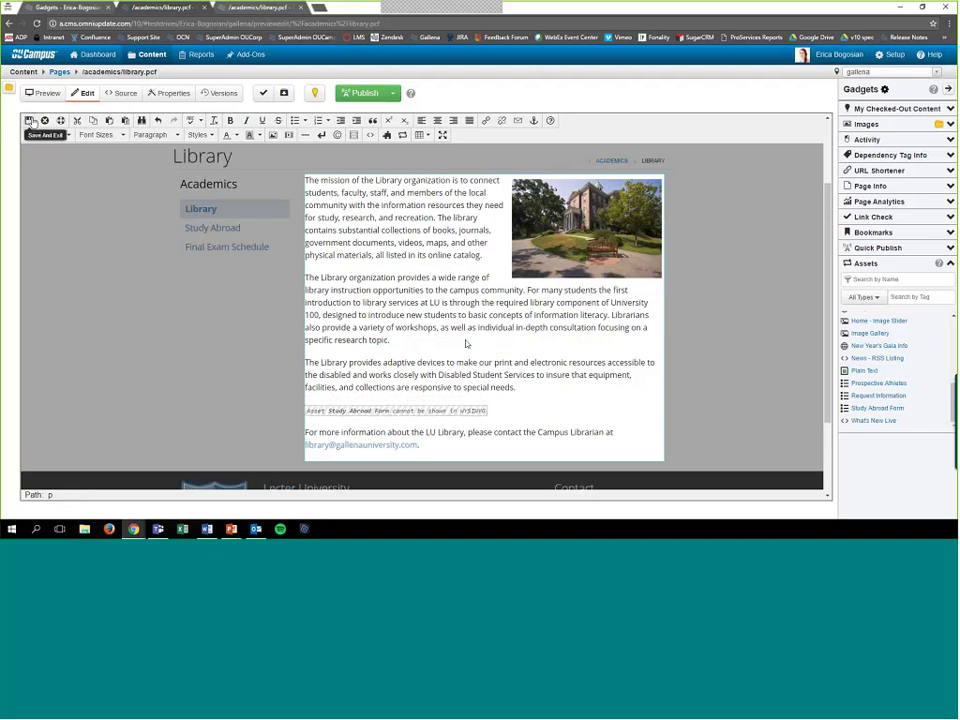
{"action": "left_click", "coordinate": [30, 120]}
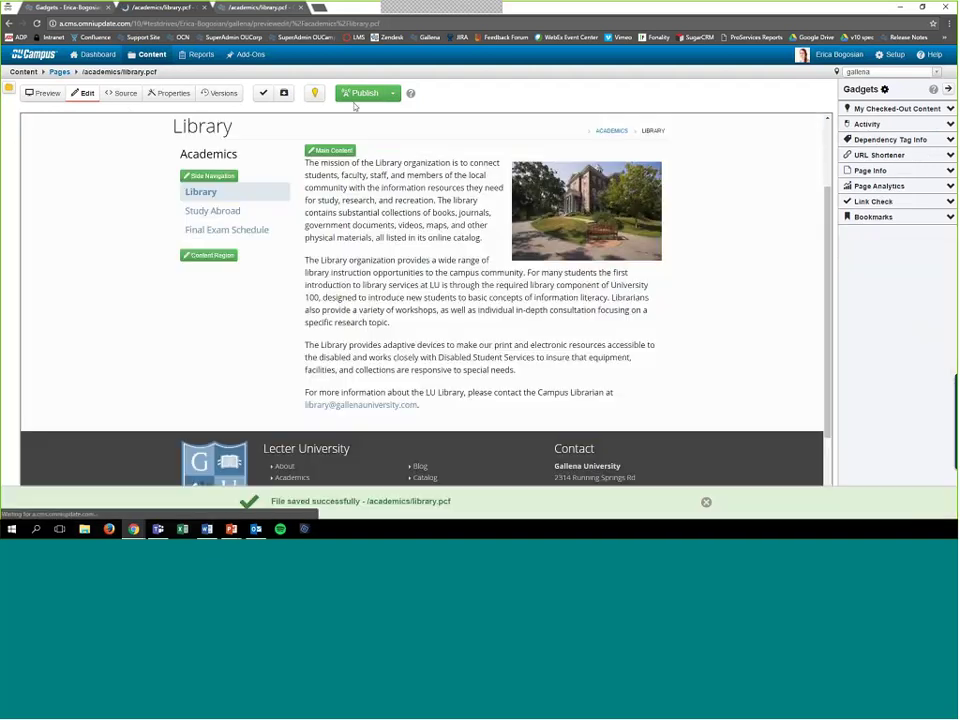
Review the embedded study abroad form on the saved Library page, from its text fields down to its submission controls.
{"action": "scroll", "coordinate": [499, 350], "scroll_direction": "down", "scroll_amount": 3}
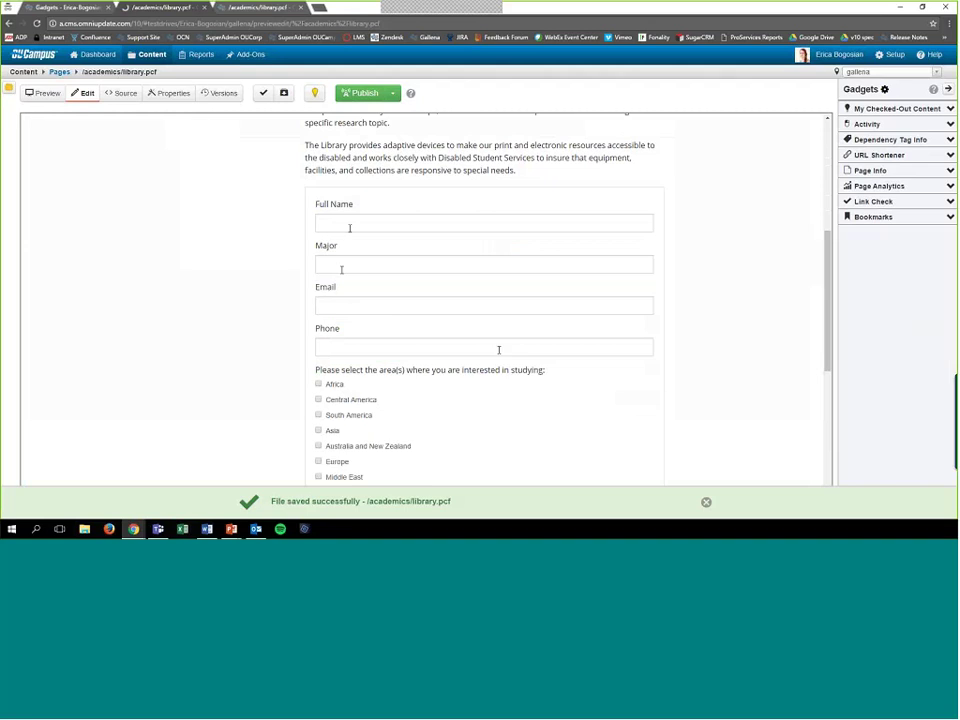
{"action": "scroll", "coordinate": [499, 350], "scroll_direction": "down", "scroll_amount": 3}
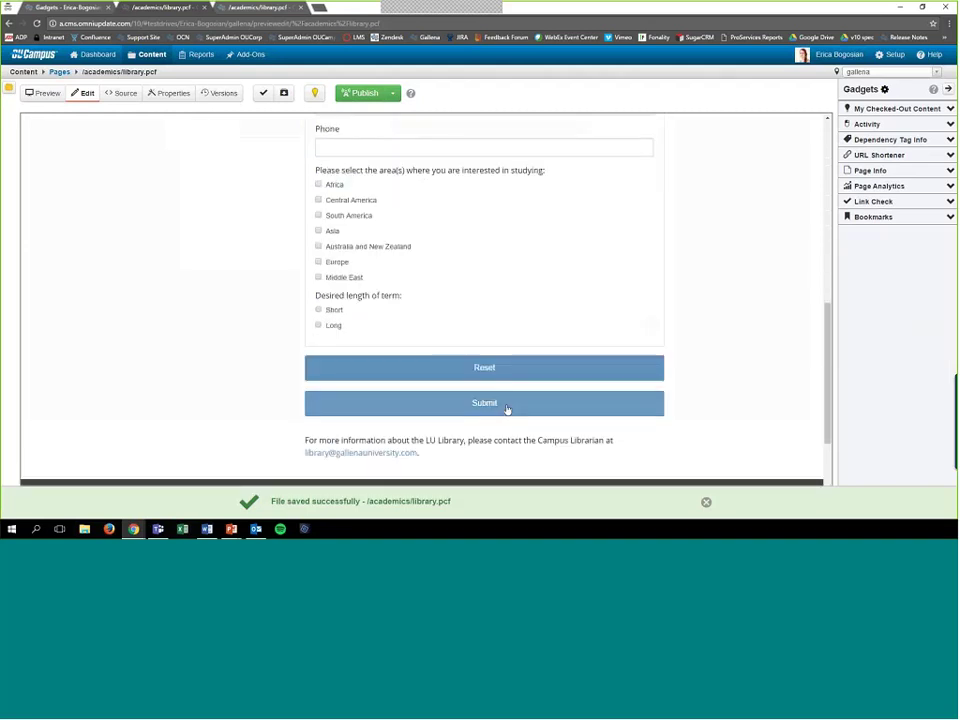
{"action": "scroll", "coordinate": [507, 409], "scroll_direction": "up", "scroll_amount": 6}
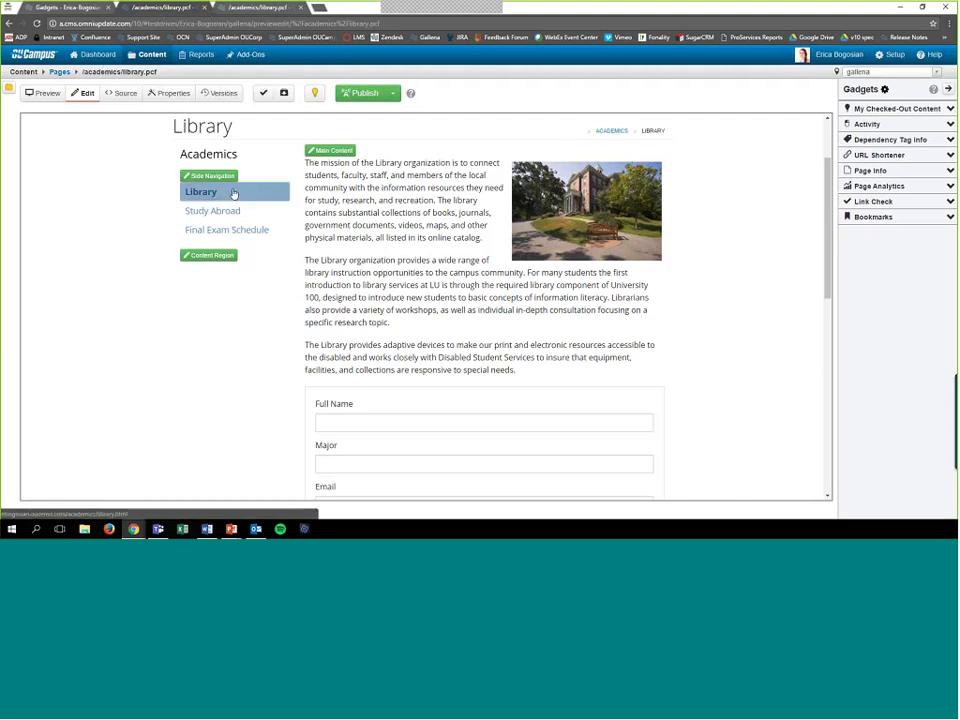
Close the duplicate Library page browser tab and switch the remaining one from source to edit mode, discarding its unsaved changes.
{"action": "left_click", "coordinate": [257, 9]}
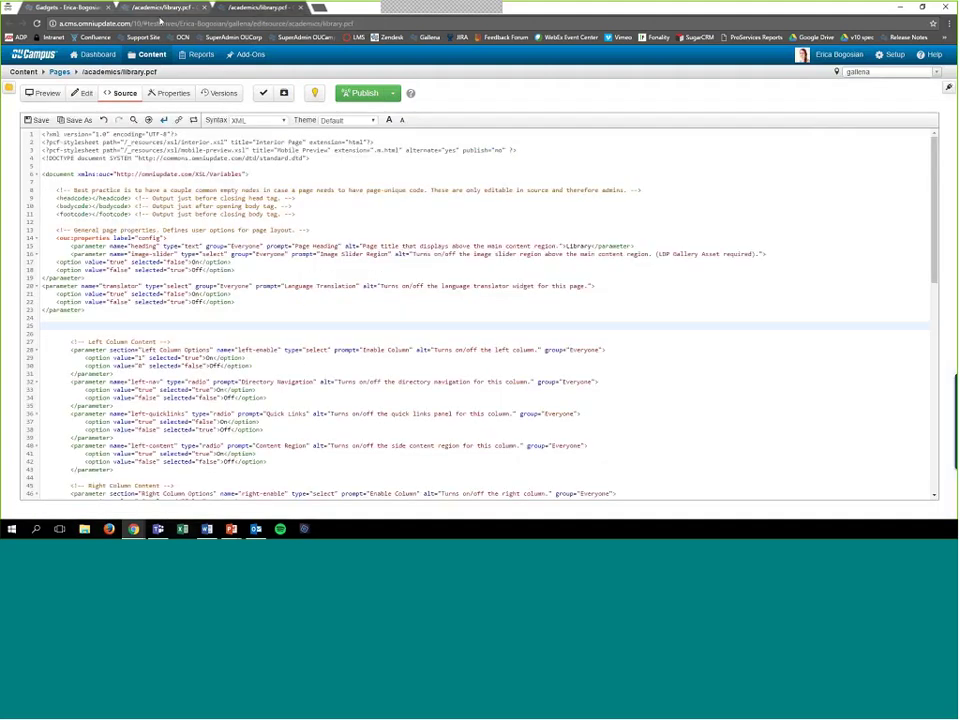
{"action": "left_click", "coordinate": [205, 8]}
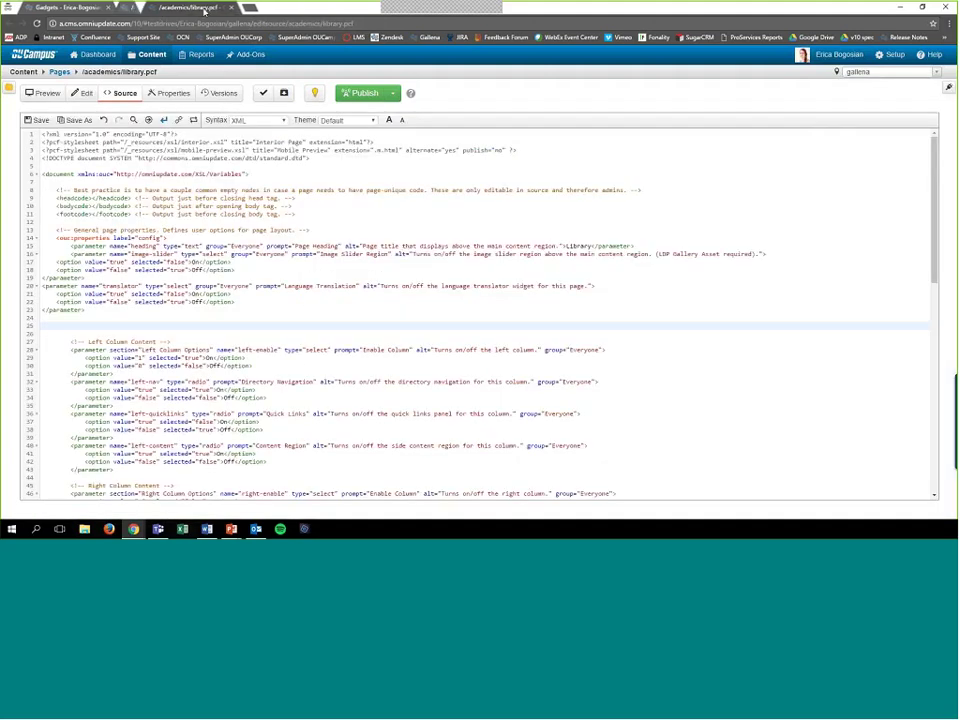
{"action": "left_click", "coordinate": [87, 96]}
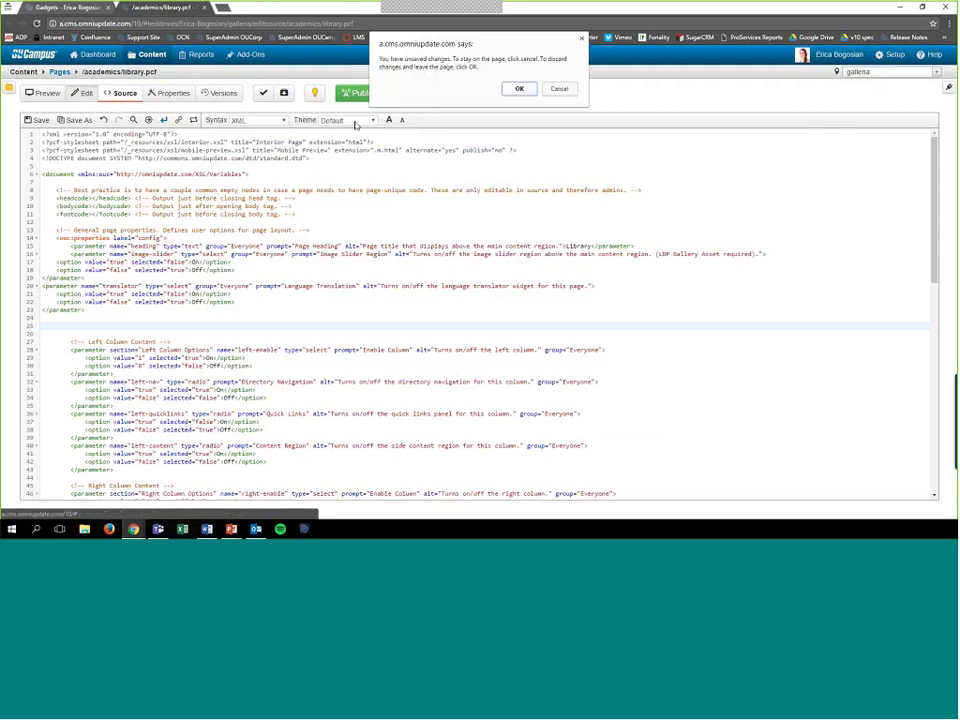
{"action": "left_click", "coordinate": [518, 89]}
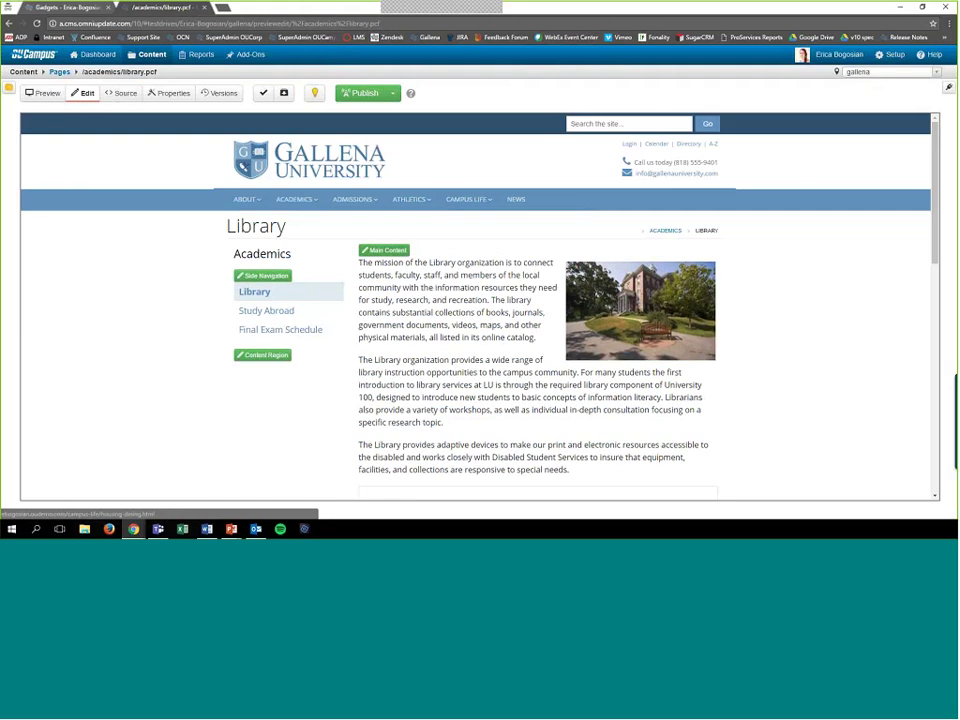
Show the Library page's source code, then collapse the translator parameter block and expand it again.
{"action": "left_click", "coordinate": [124, 93]}
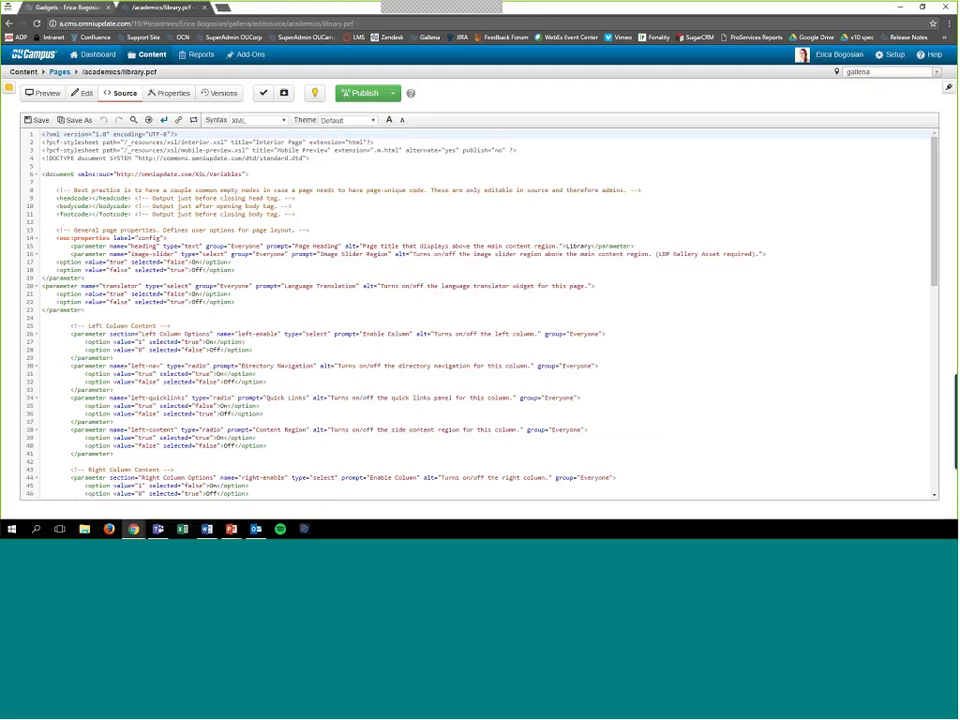
{"action": "left_click", "coordinate": [90, 311]}
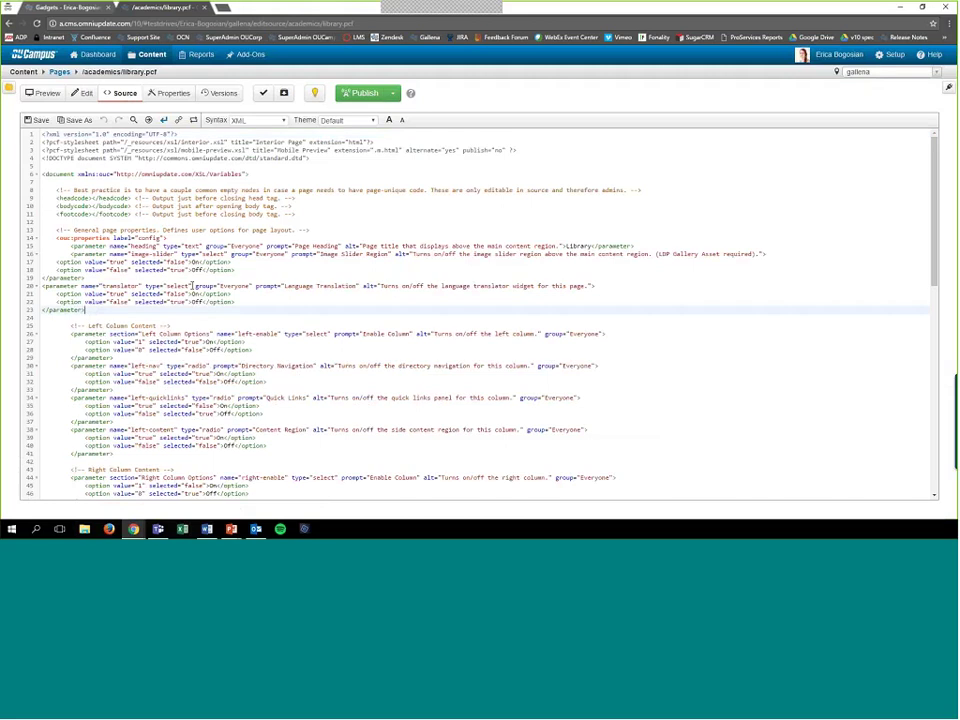
{"action": "scroll", "coordinate": [376, 209], "scroll_direction": "down", "scroll_amount": 2}
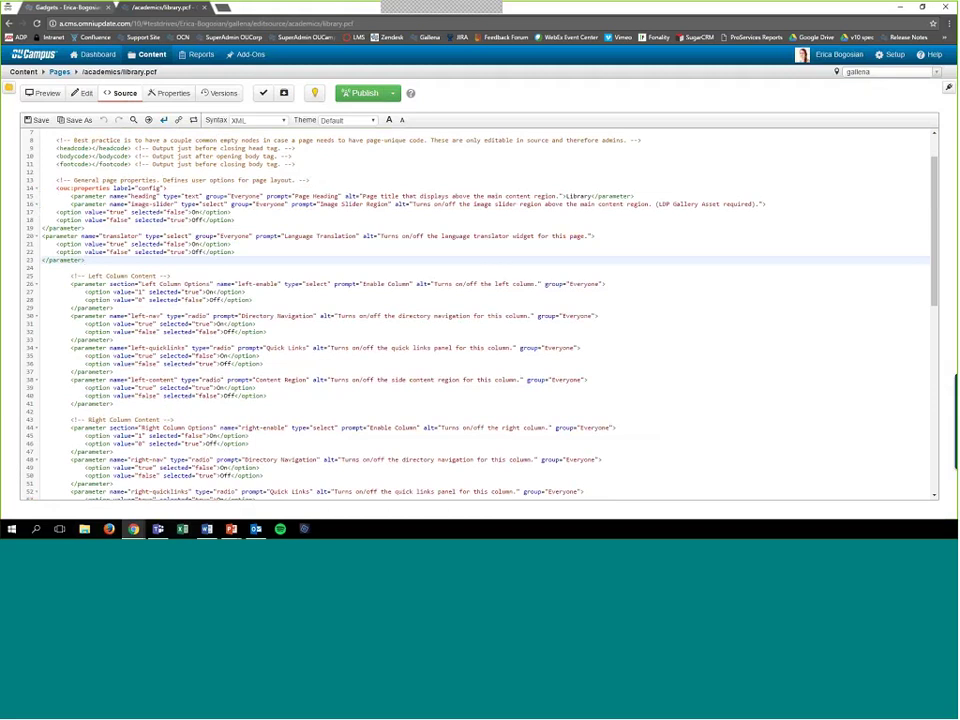
{"action": "left_click", "coordinate": [54, 237]}
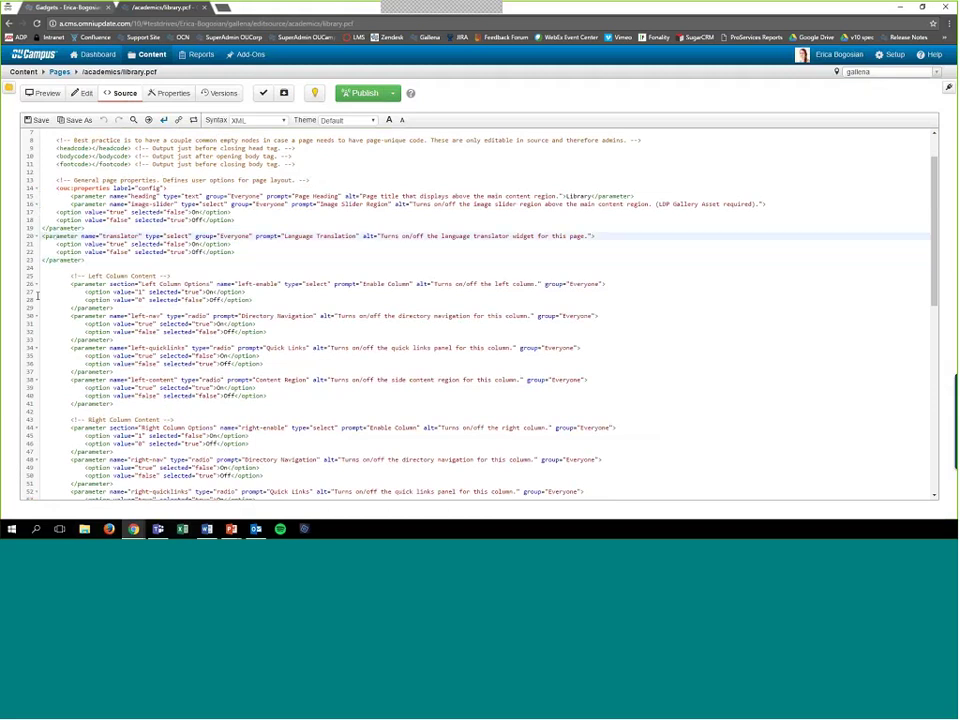
{"action": "key", "text": "Down"}
{"action": "key", "text": "Down"}
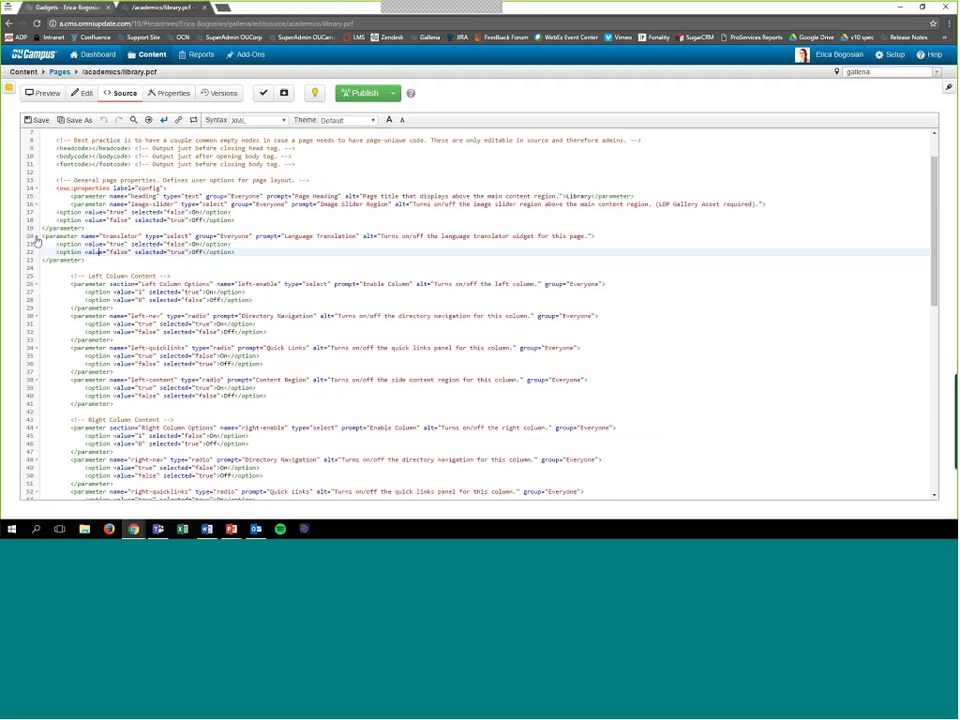
{"action": "left_click", "coordinate": [37, 239]}
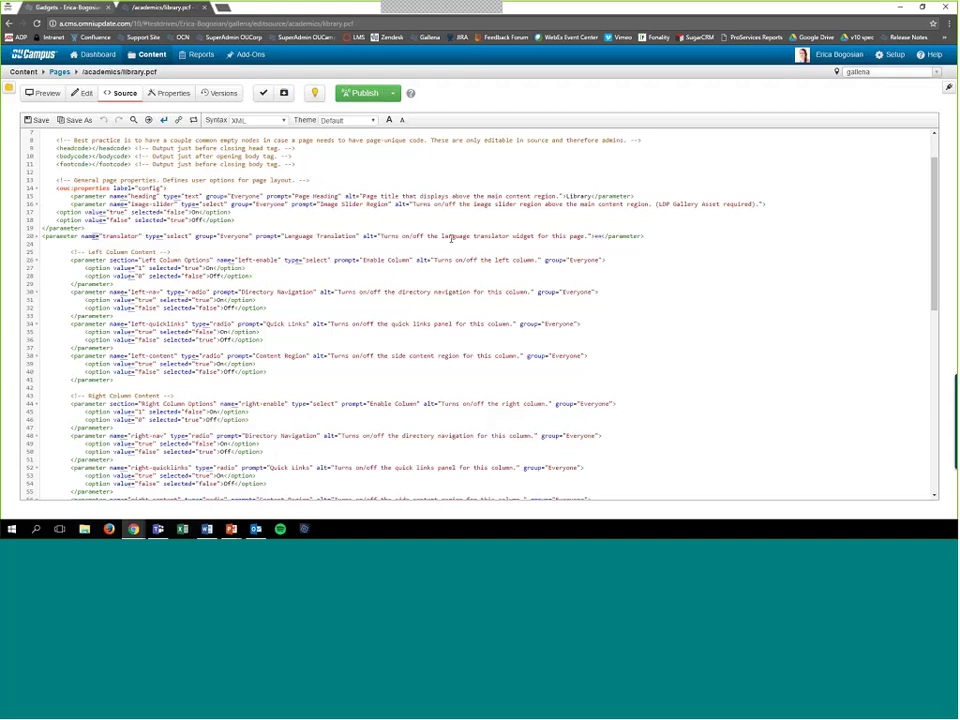
{"action": "left_click", "coordinate": [597, 236]}
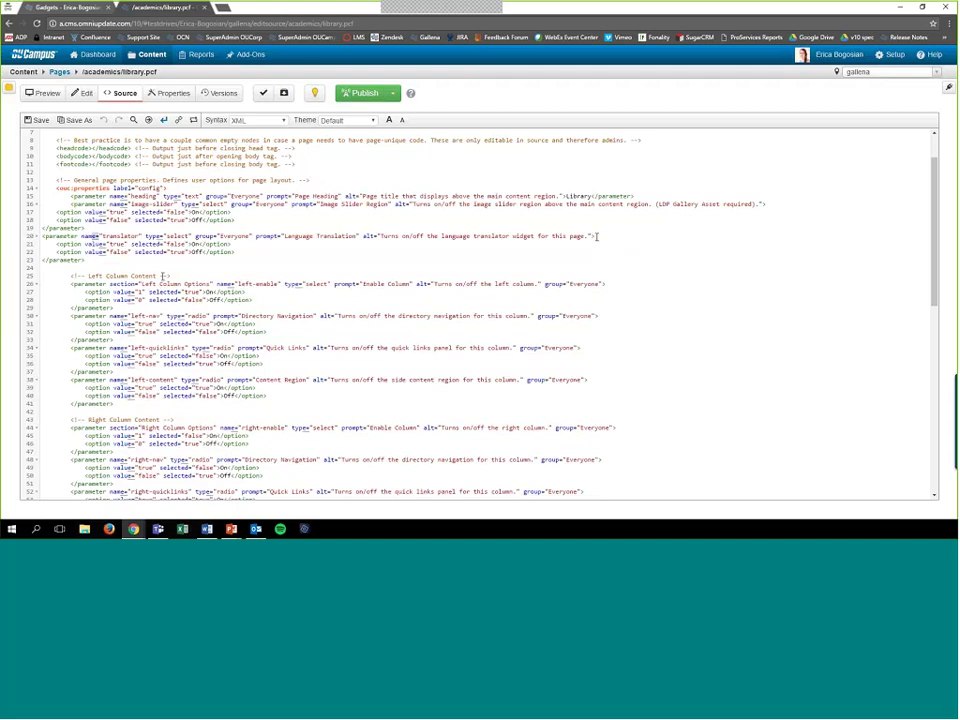
{"action": "left_click", "coordinate": [200, 258]}
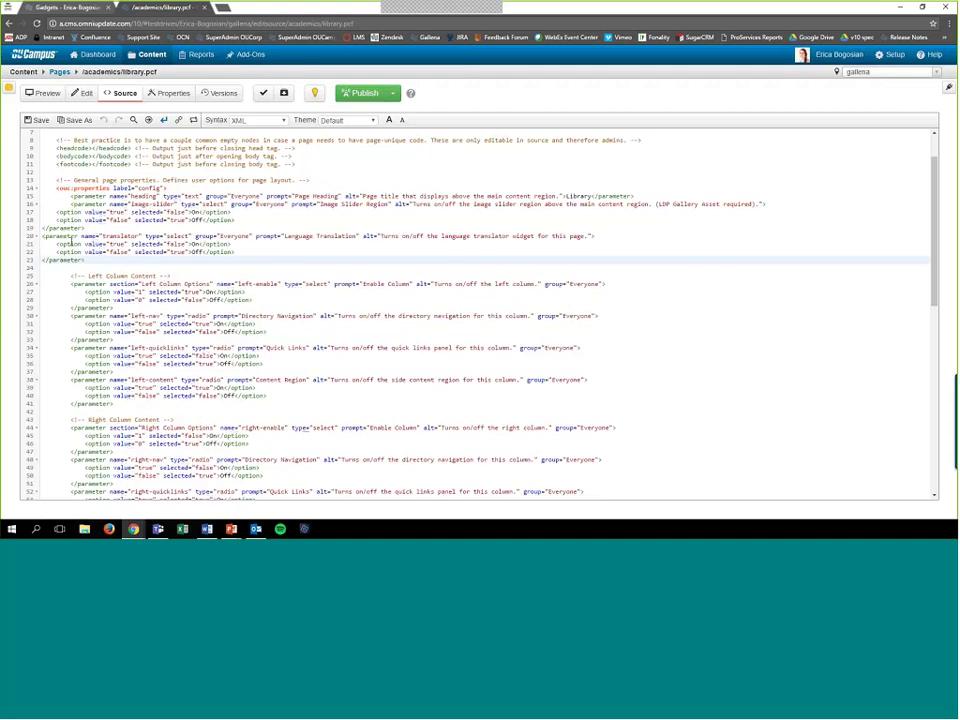
Select the translator parameter's opening tag and options, then collapse the block and expand it again.
{"action": "left_click_drag", "start_coordinate": [42, 236], "coordinate": [609, 240]}
{"action": "key", "text": "ctrl+c"}
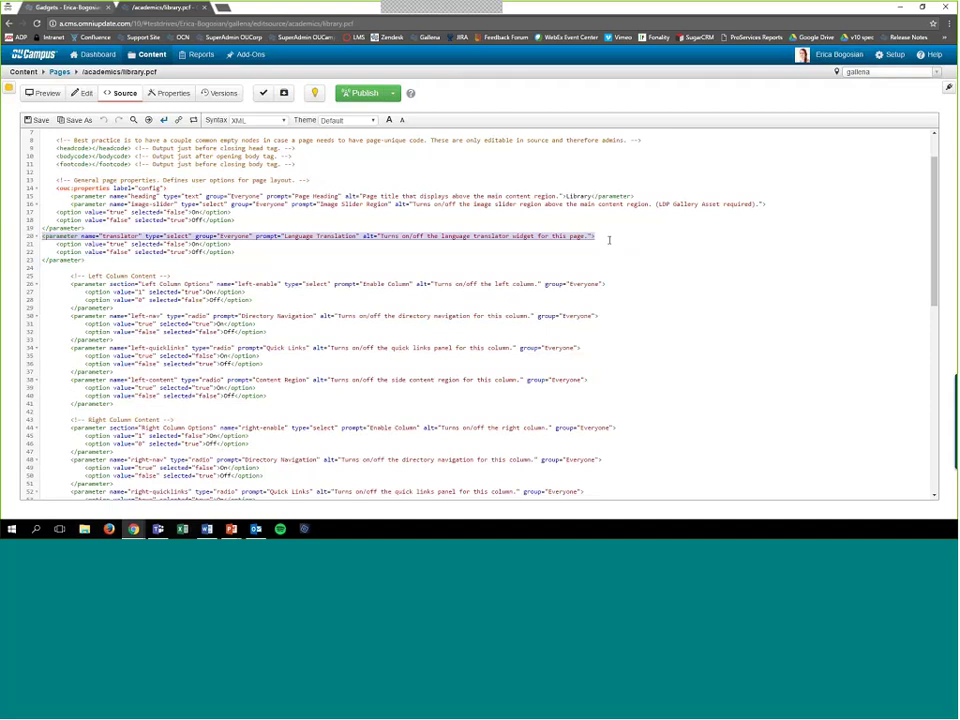
{"action": "left_click_drag", "start_coordinate": [236, 252], "coordinate": [43, 240]}
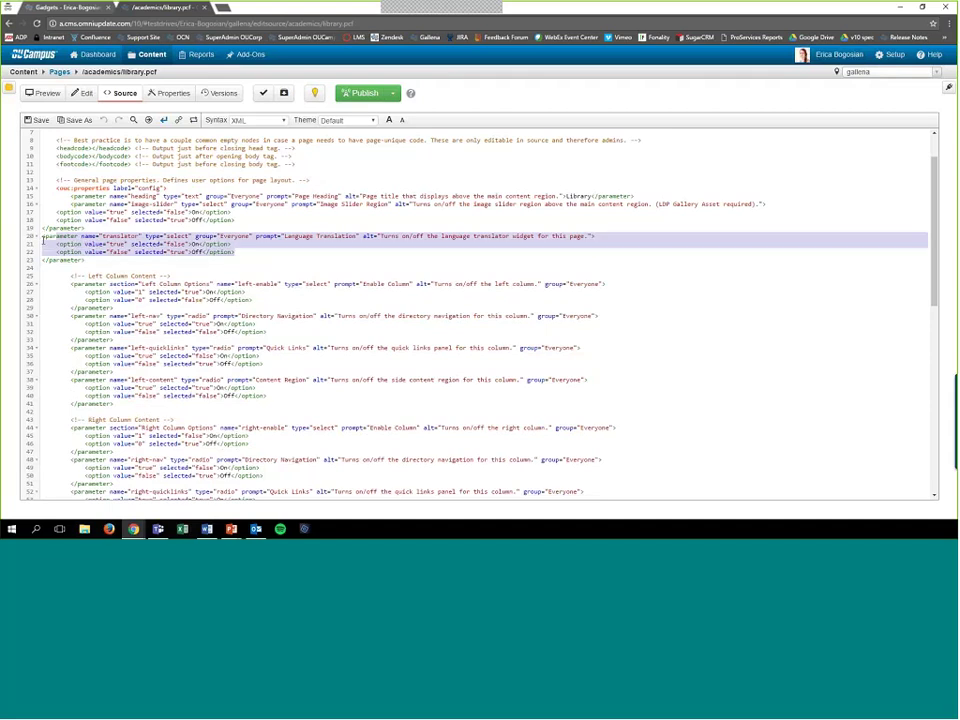
{"action": "key", "text": "ctrl+v"}
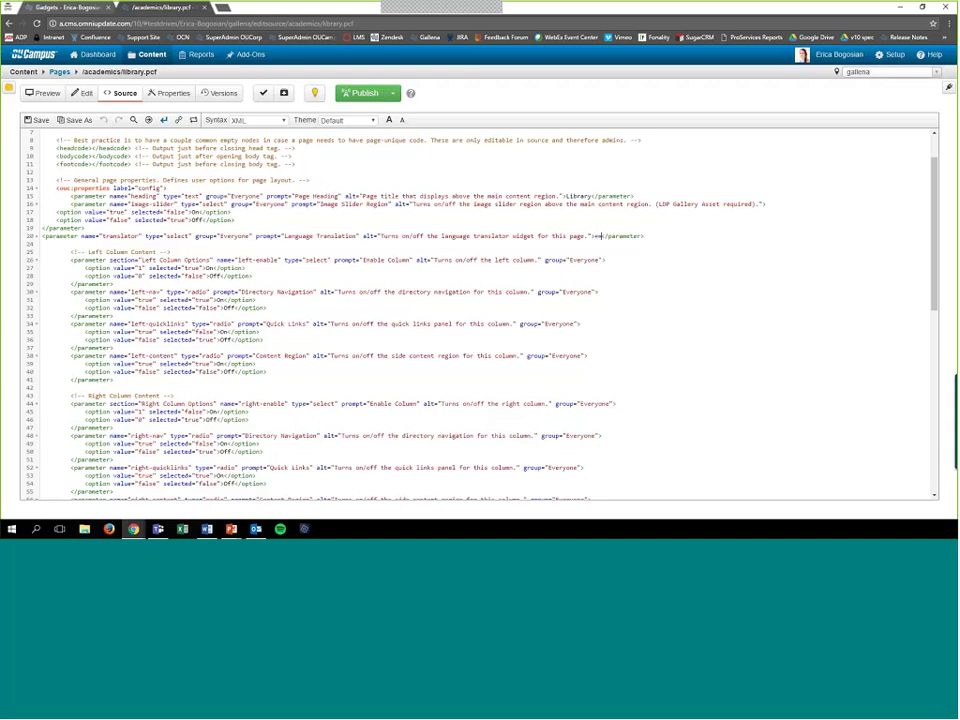
{"action": "left_click", "coordinate": [37, 237]}
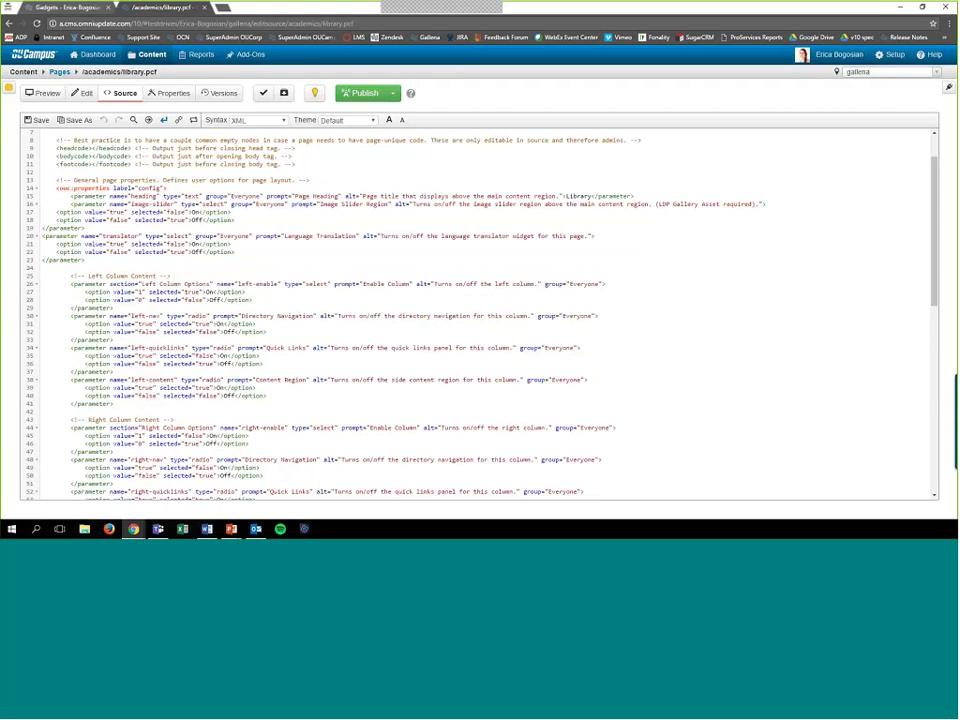
Add an empty parameter element with its closing tag two lines below the translator block, using code completion for the tag name.
{"action": "left_click", "coordinate": [98, 260]}
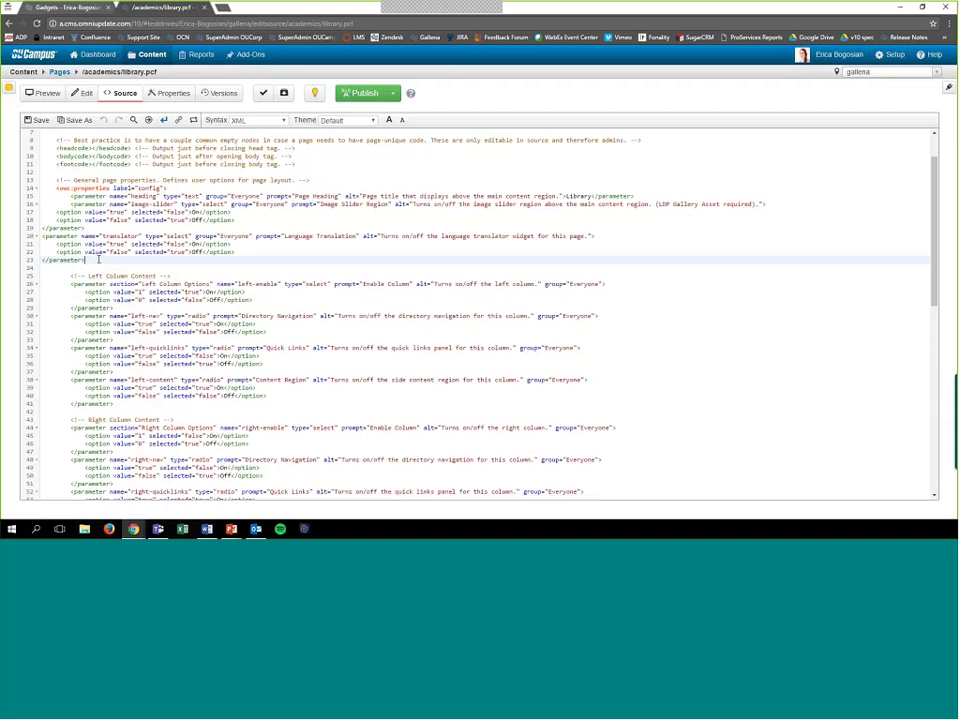
{"action": "key", "text": "Return"}
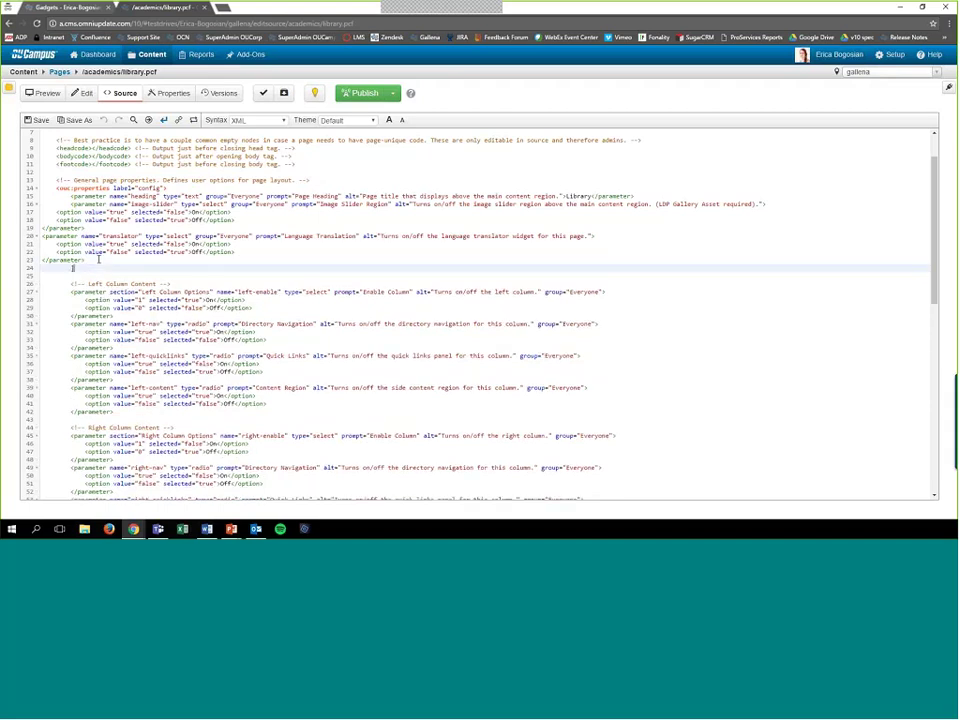
{"action": "key", "text": "Return"}
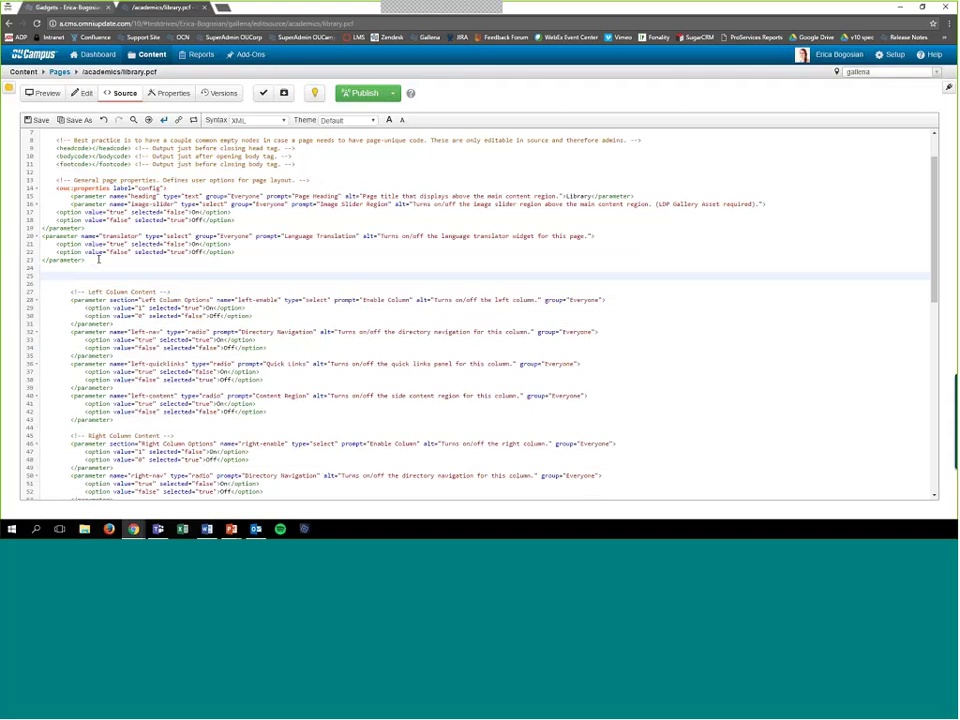
{"action": "type", "text": "<"}
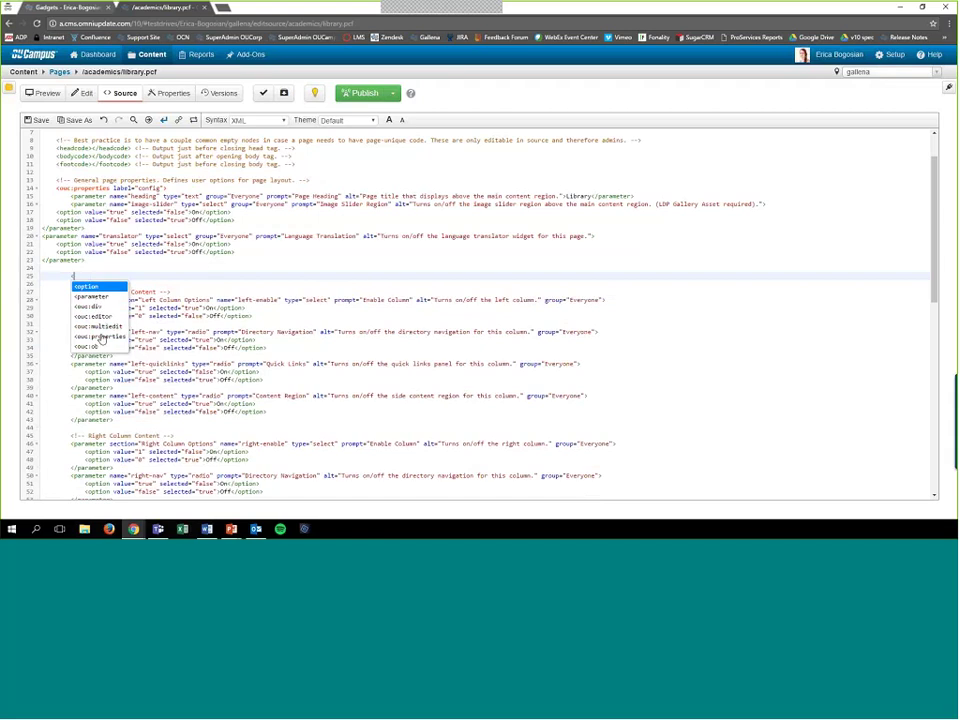
{"action": "left_click", "coordinate": [104, 298]}
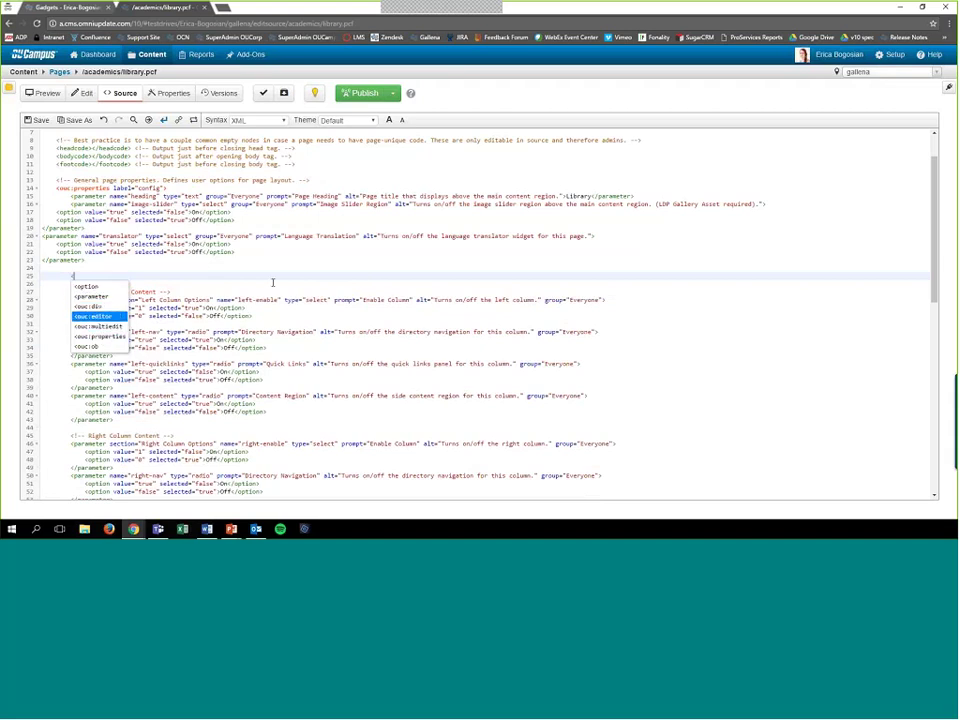
{"action": "key", "text": "Up"}
{"action": "key", "text": "Up"}
{"action": "key", "text": "Return"}
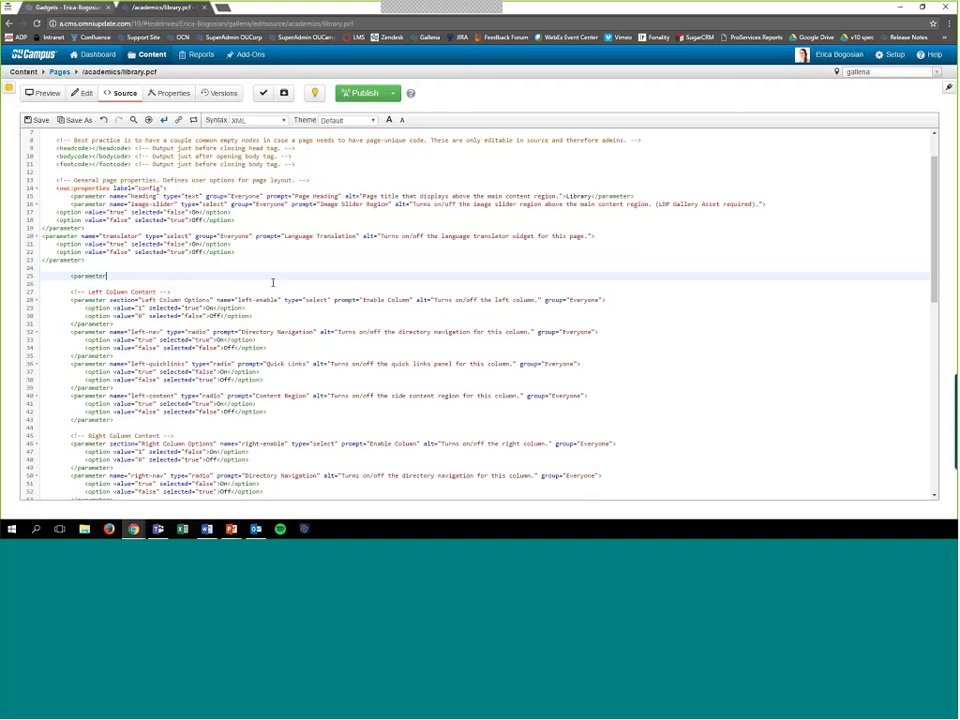
{"action": "type", "text": "> </parameter>"}
Delete the empty parameter element below the translator block and remove one of the added blank lines.
{"action": "left_click_drag", "start_coordinate": [165, 276], "coordinate": [69, 274]}
{"action": "key", "text": "Delete"}
{"action": "scroll", "coordinate": [321, 311], "scroll_direction": "up", "scroll_amount": 3}
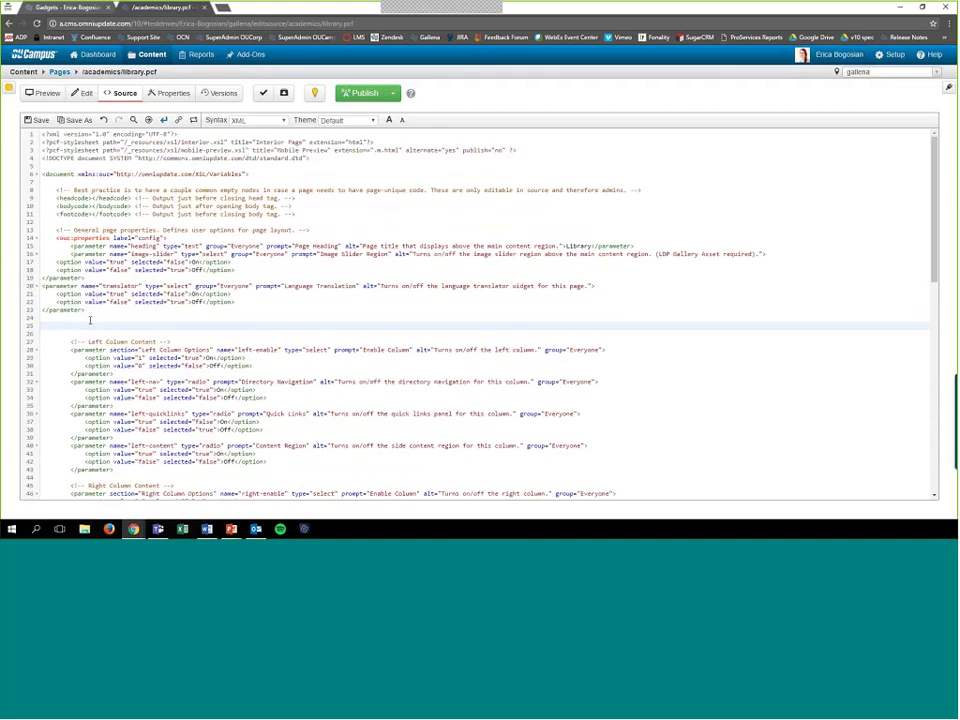
{"action": "key", "text": "BackSpace"}
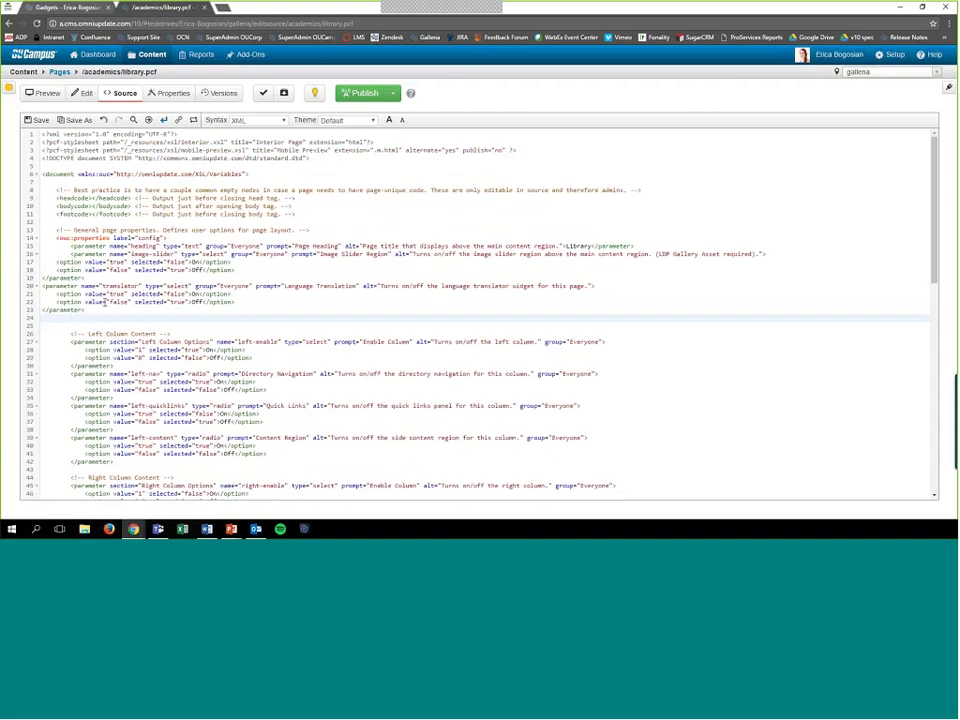
Fold the translator parameter block from its opening line and unfold it again.
{"action": "left_click", "coordinate": [56, 286]}
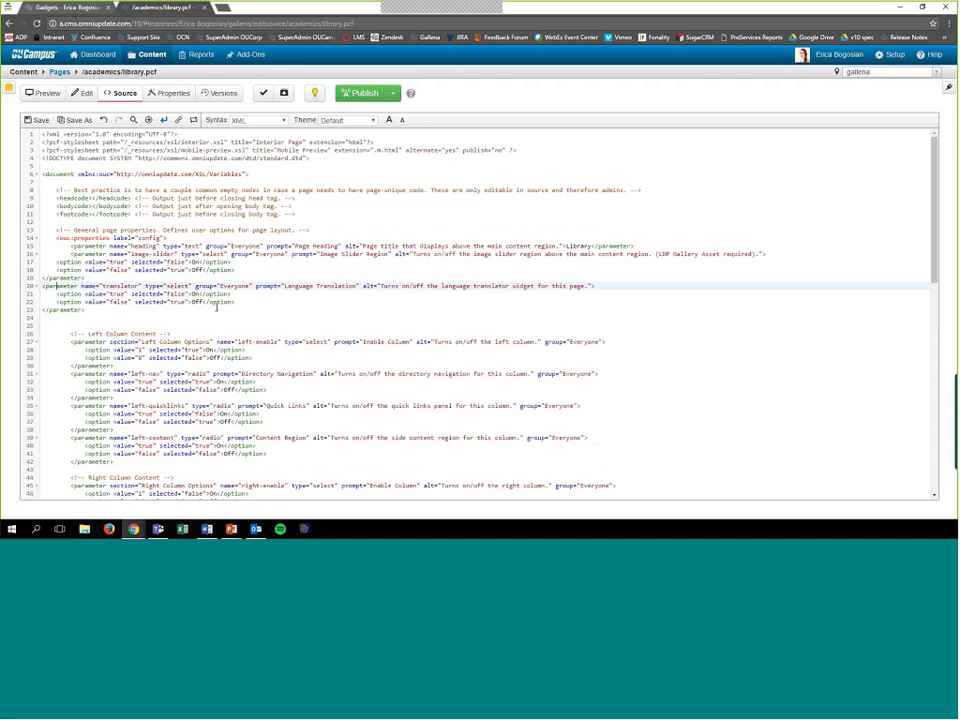
{"action": "key", "text": "alt+l"}
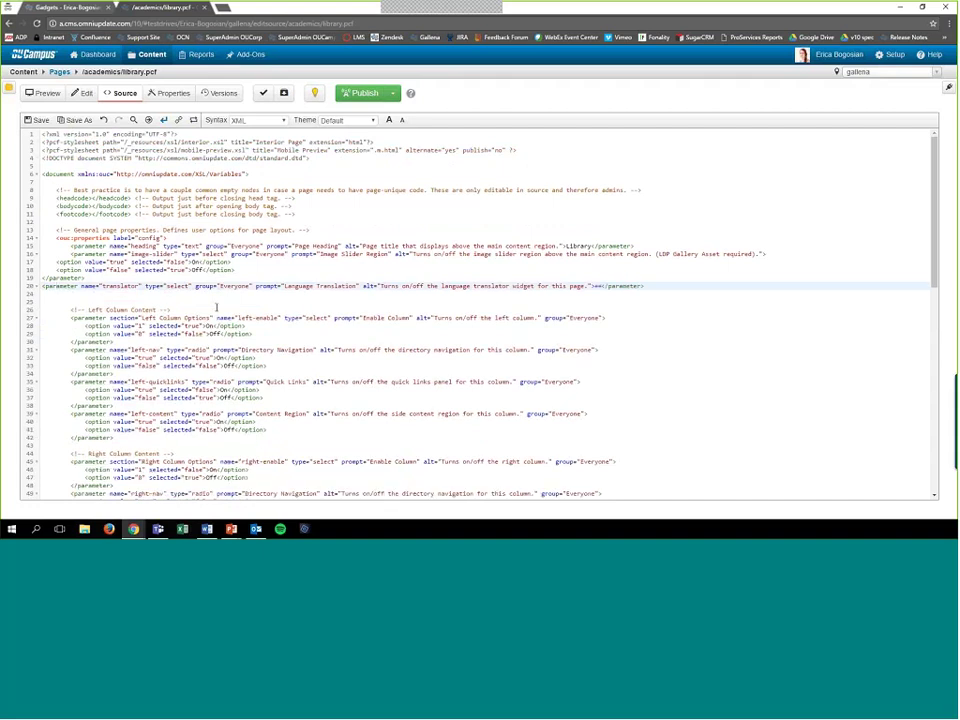
{"action": "key", "text": "alt+l"}
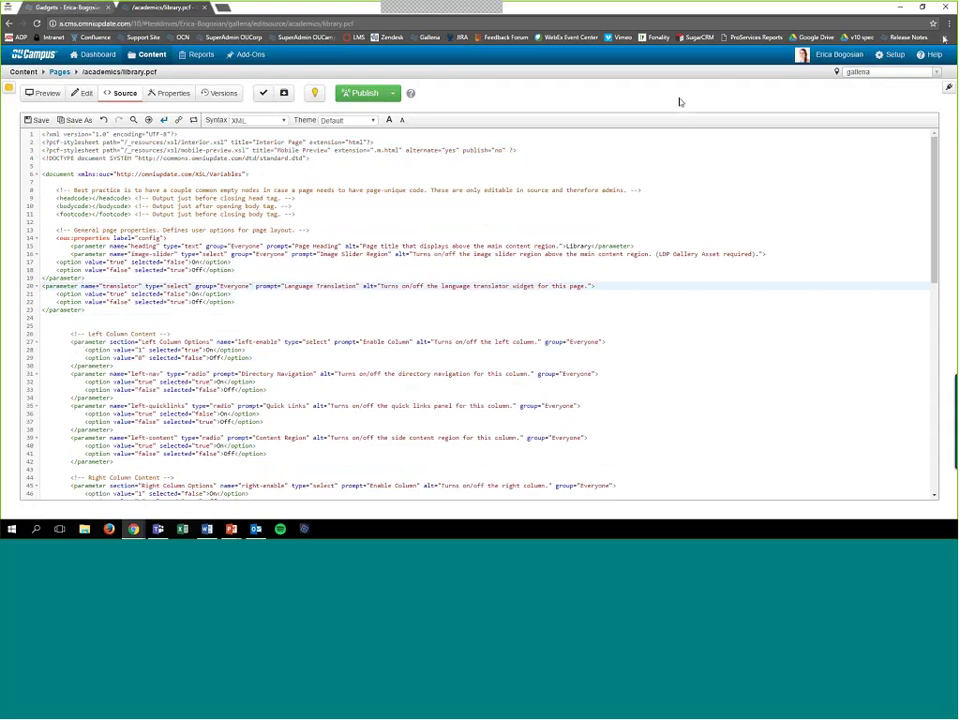
{"action": "left_click_drag", "start_coordinate": [865, 13], "coordinate": [760, 16]}
{"action": "left_click", "coordinate": [894, 8]}
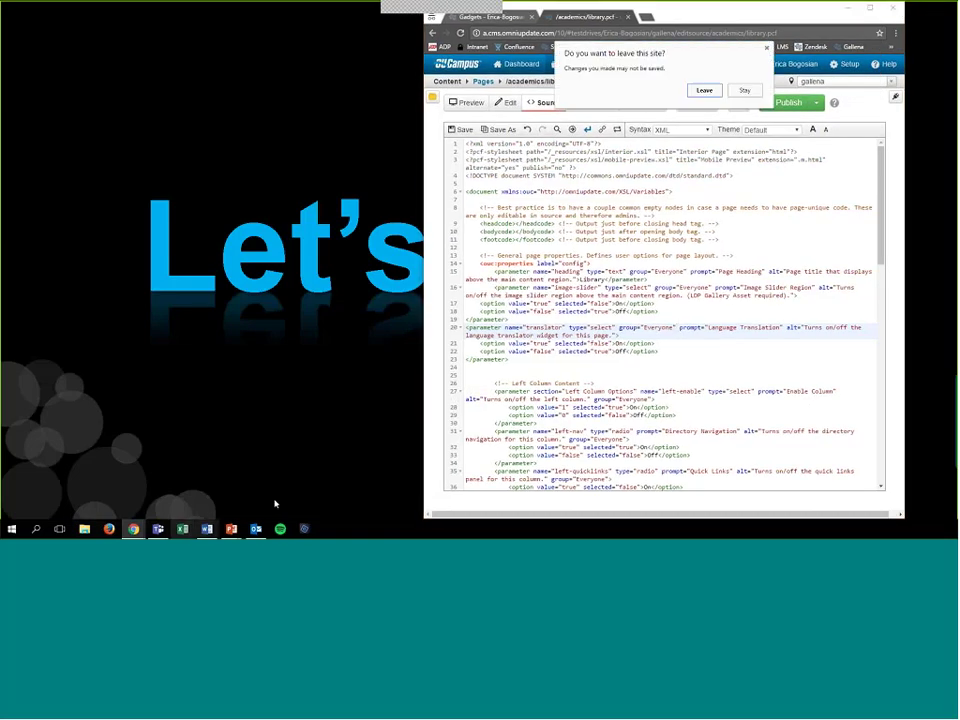
{"action": "left_click", "coordinate": [745, 90]}
{"action": "left_click", "coordinate": [870, 8]}
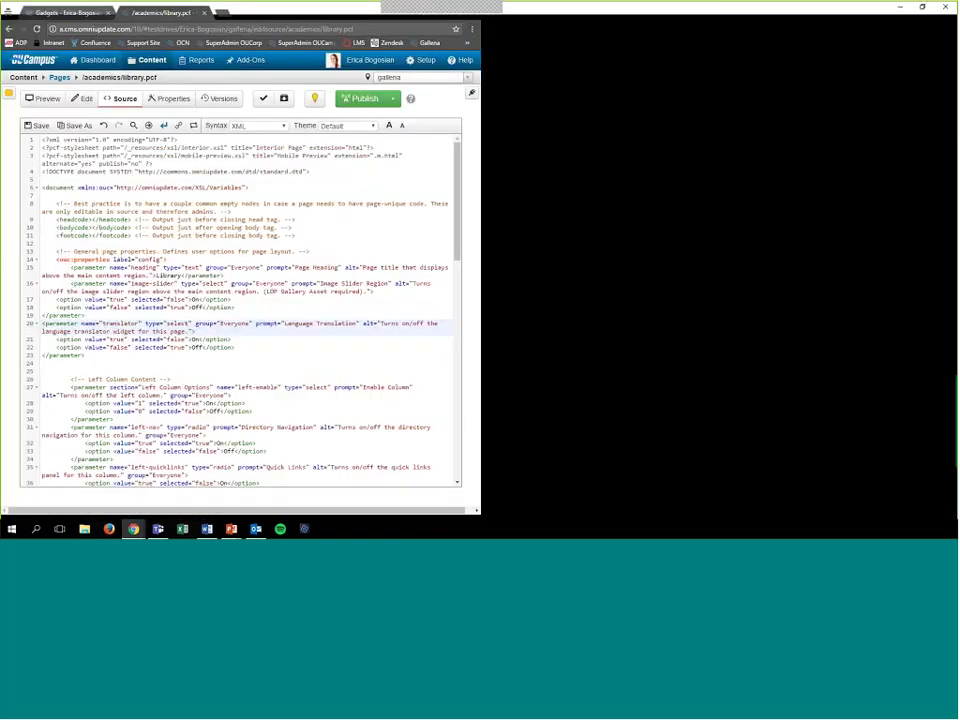
Switch to the Insights browser window and look over the Misspelled Words report, returning to its beginning.
{"action": "mouse_move", "coordinate": [133, 527]}
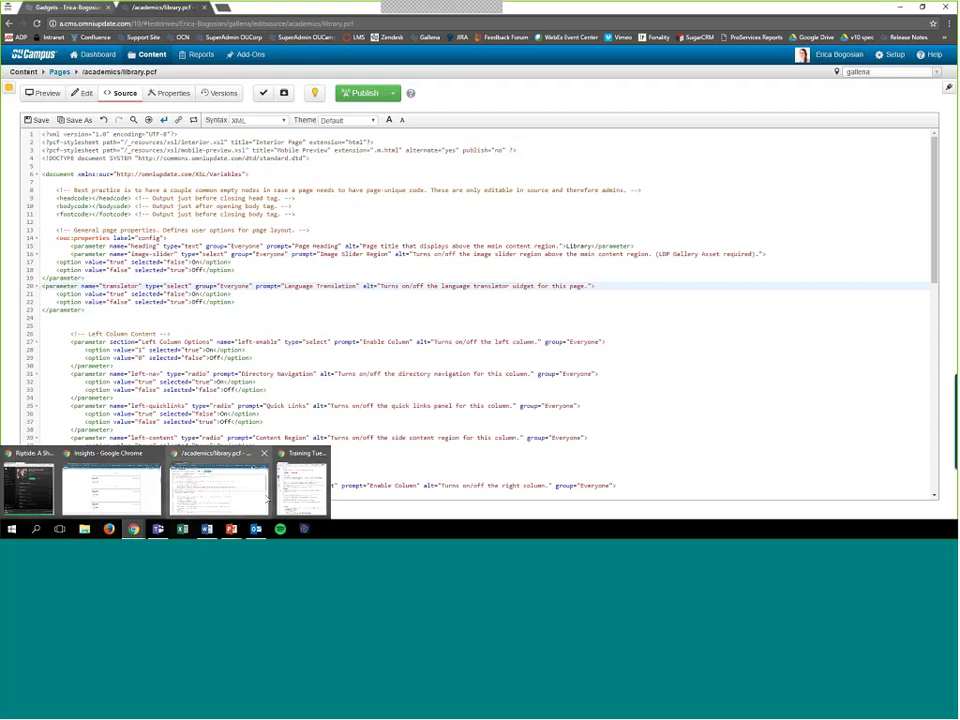
{"action": "left_click", "coordinate": [150, 487]}
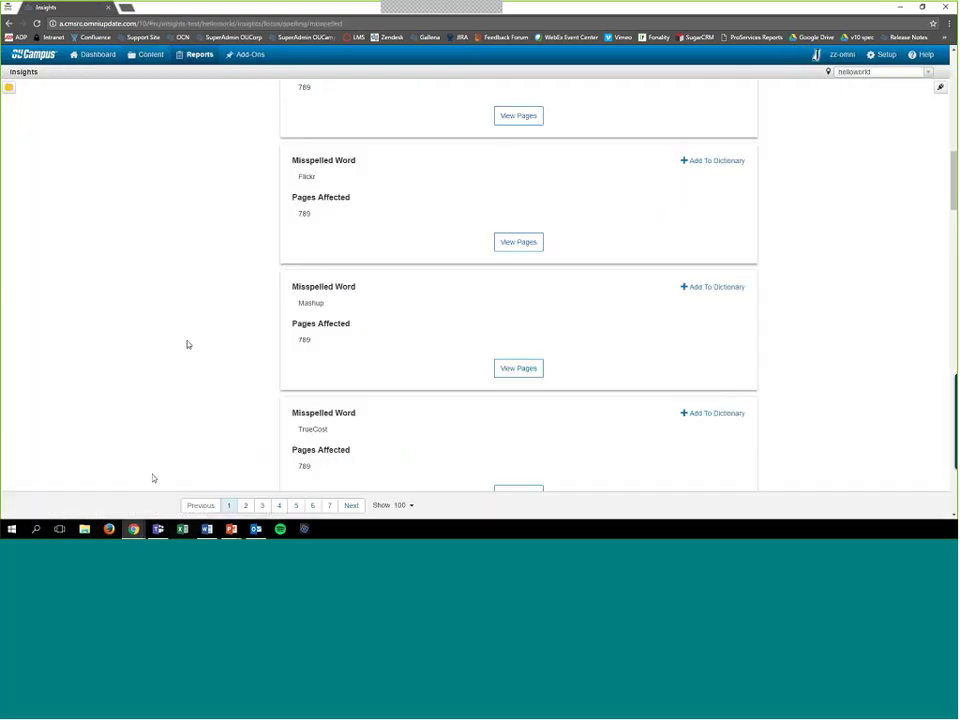
{"action": "scroll", "coordinate": [187, 344], "scroll_direction": "down", "scroll_amount": 3}
{"action": "scroll", "coordinate": [187, 344], "scroll_direction": "up", "scroll_amount": 6}
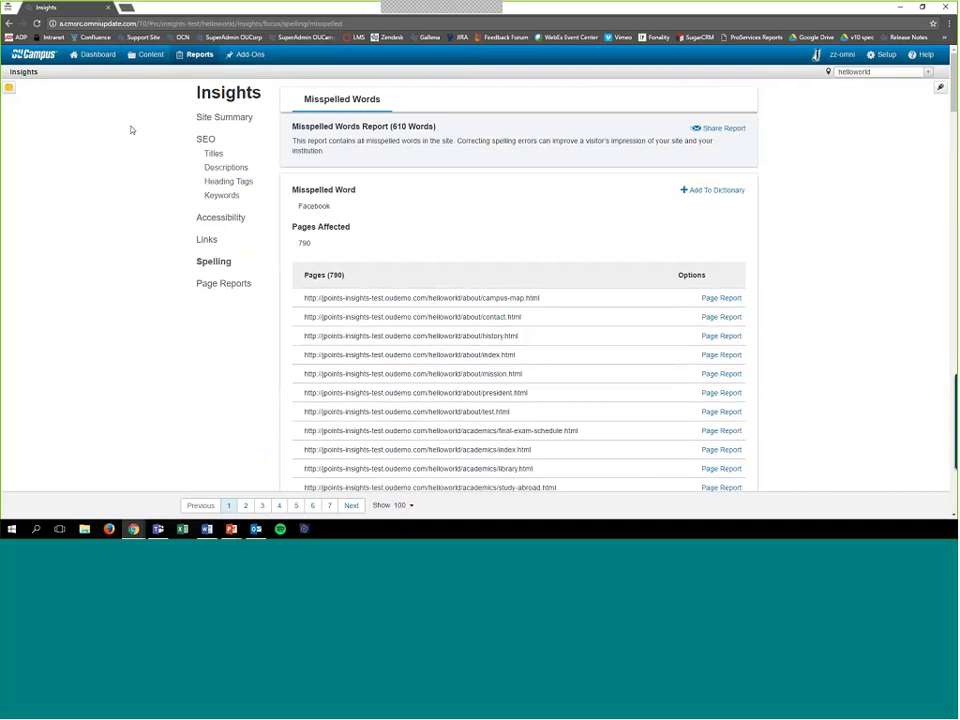
Open the helloworld site's content pages in a new browser tab and open insights5.txt there.
{"action": "middle_click", "coordinate": [153, 75]}
{"action": "left_click", "coordinate": [153, 8]}
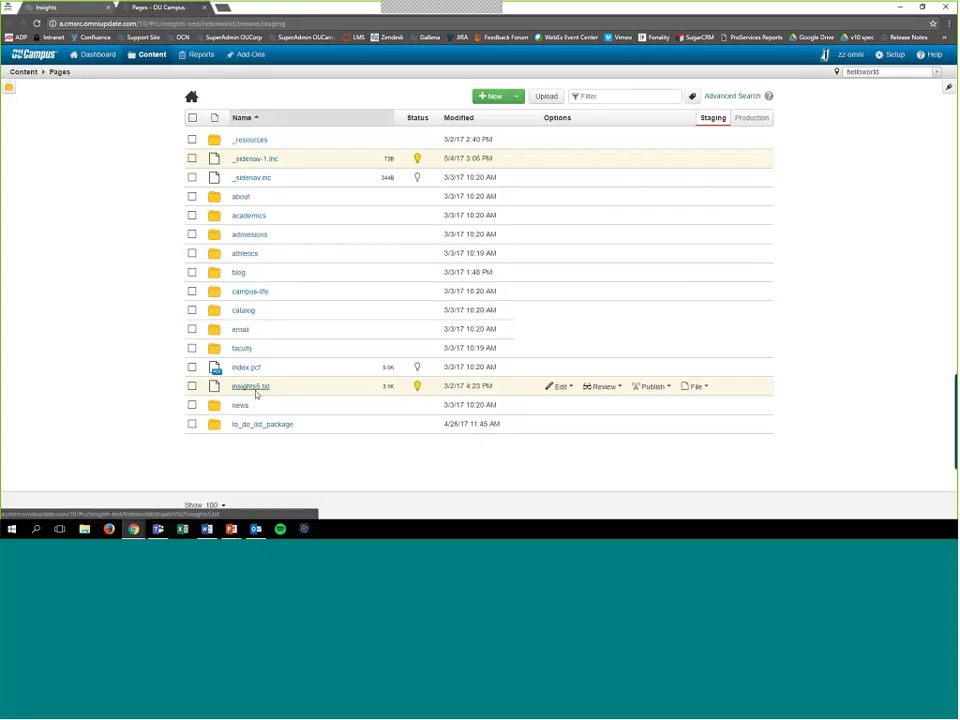
{"action": "left_click", "coordinate": [256, 391]}
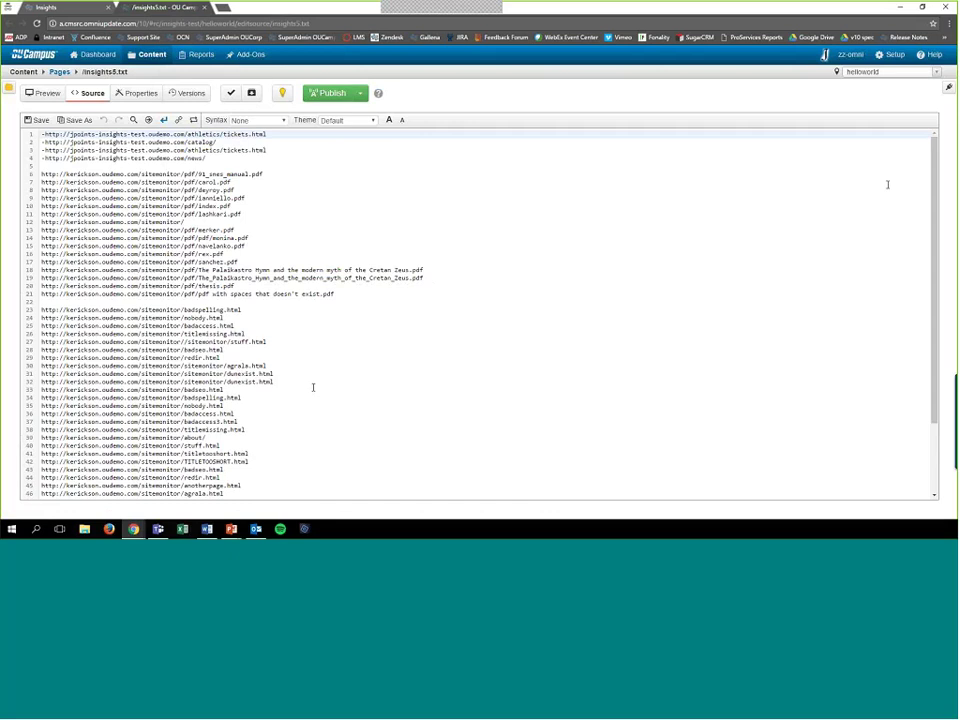
Review the URL list in insights5.txt from its first entries to the end and back.
{"action": "mouse_move", "coordinate": [936, 150]}
{"action": "left_mouse_down"}
{"action": "mouse_move", "coordinate": [926, 222]}
{"action": "mouse_move", "coordinate": [930, 147]}
{"action": "left_mouse_up"}
{"action": "left_click", "coordinate": [220, 166]}
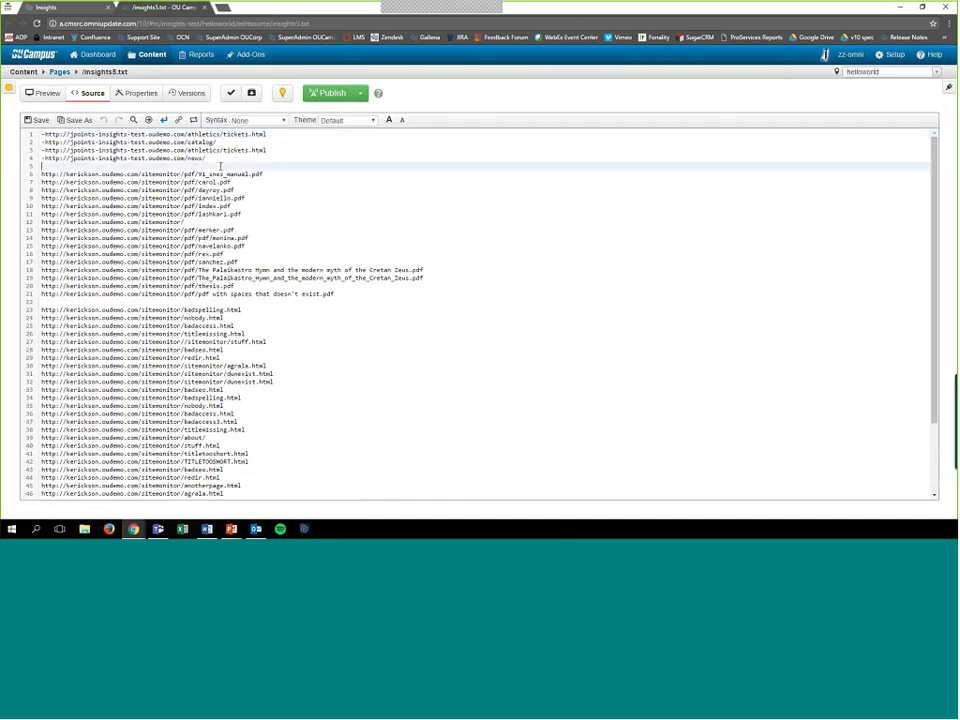
{"action": "left_click", "coordinate": [215, 157]}
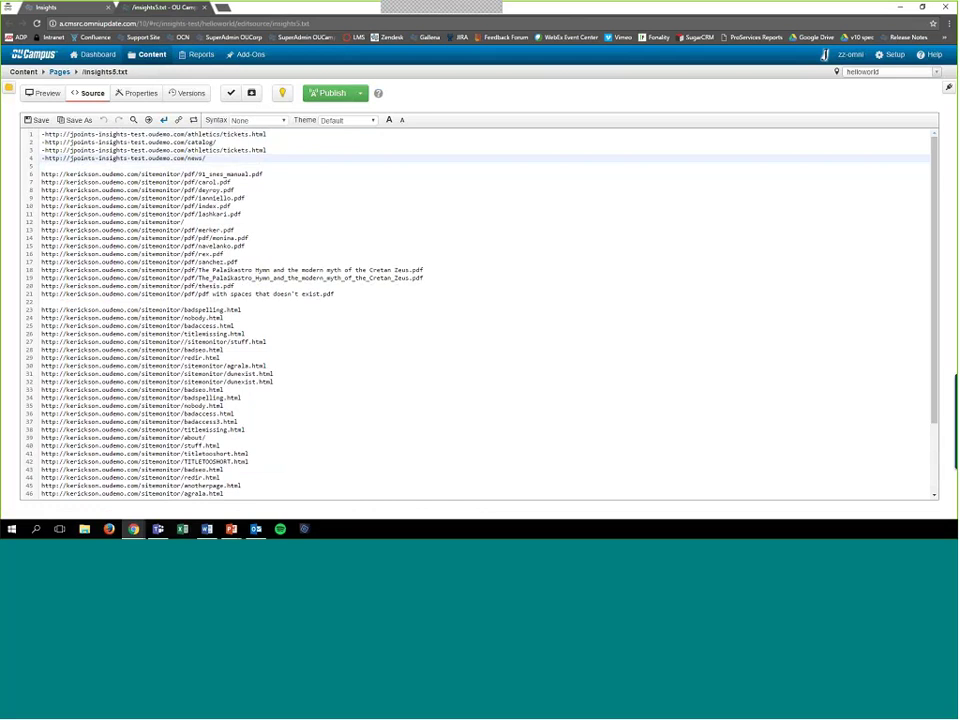
{"action": "scroll", "coordinate": [328, 244], "scroll_direction": "down", "scroll_amount": 4}
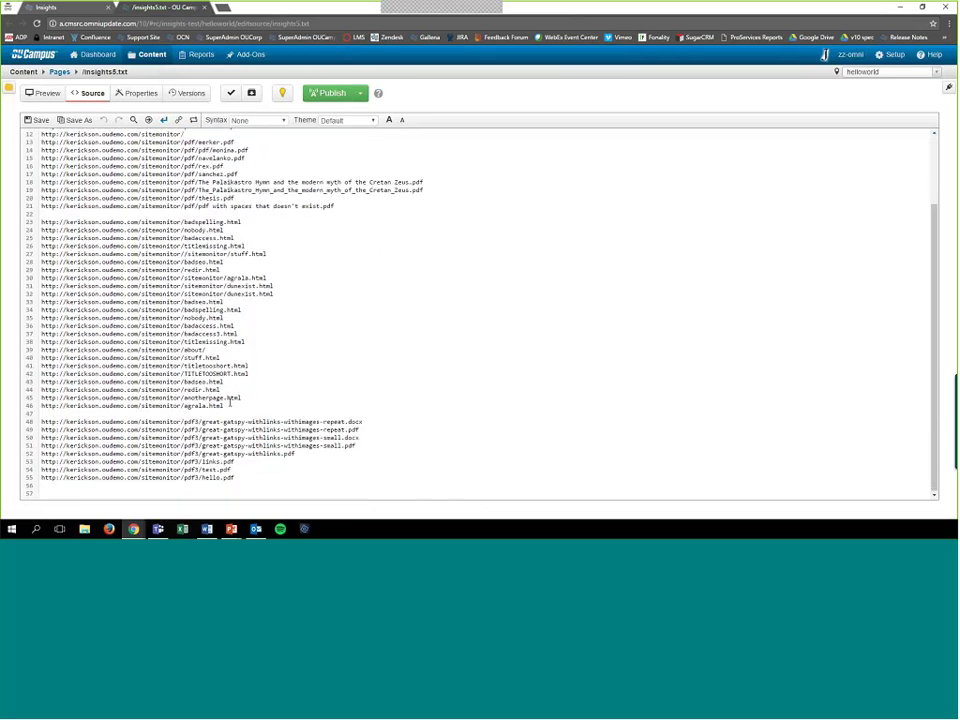
{"action": "left_click", "coordinate": [224, 405]}
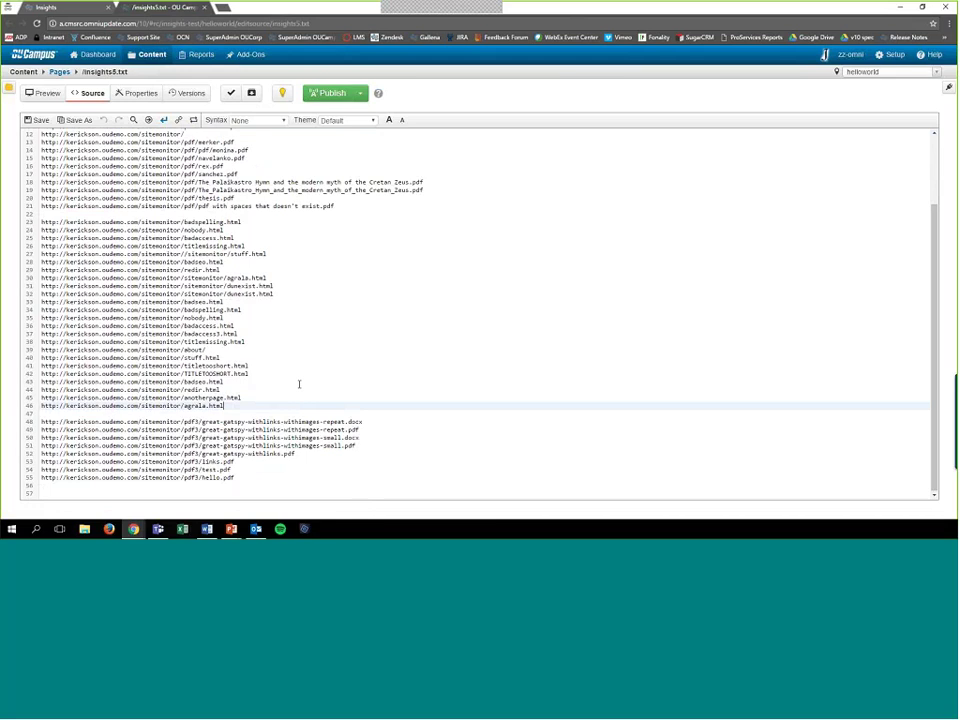
{"action": "scroll", "coordinate": [232, 284], "scroll_direction": "up", "scroll_amount": 4}
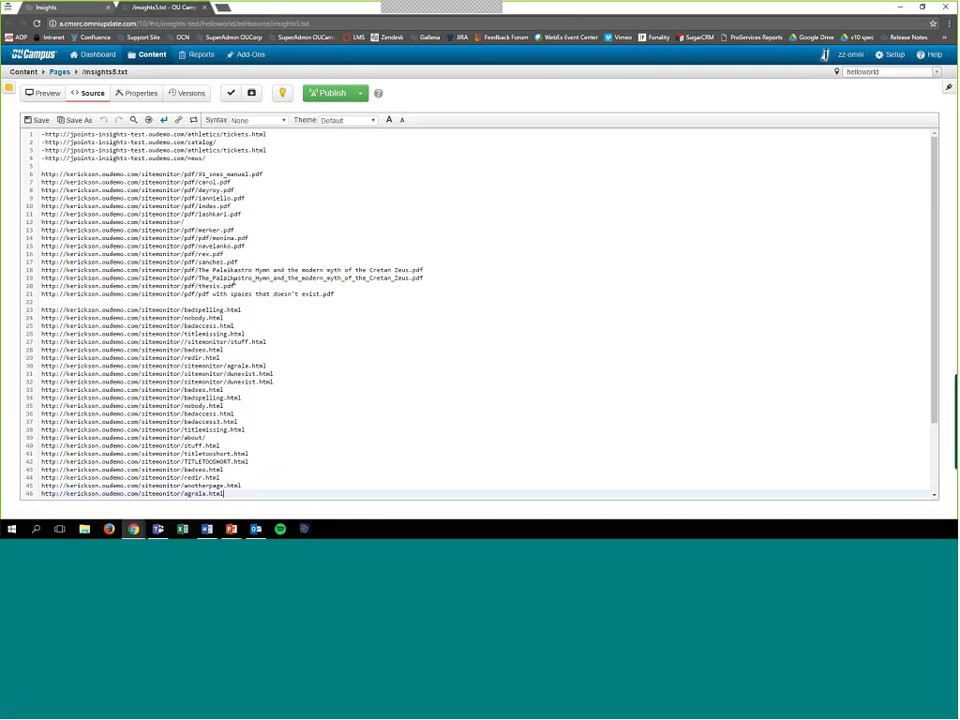
Highlight the four hyphen-prefixed URLs that open insights5.txt, clear the highlight at line 6, and look over the remaining URLs.
{"action": "left_click_drag", "start_coordinate": [206, 158], "coordinate": [41, 133]}
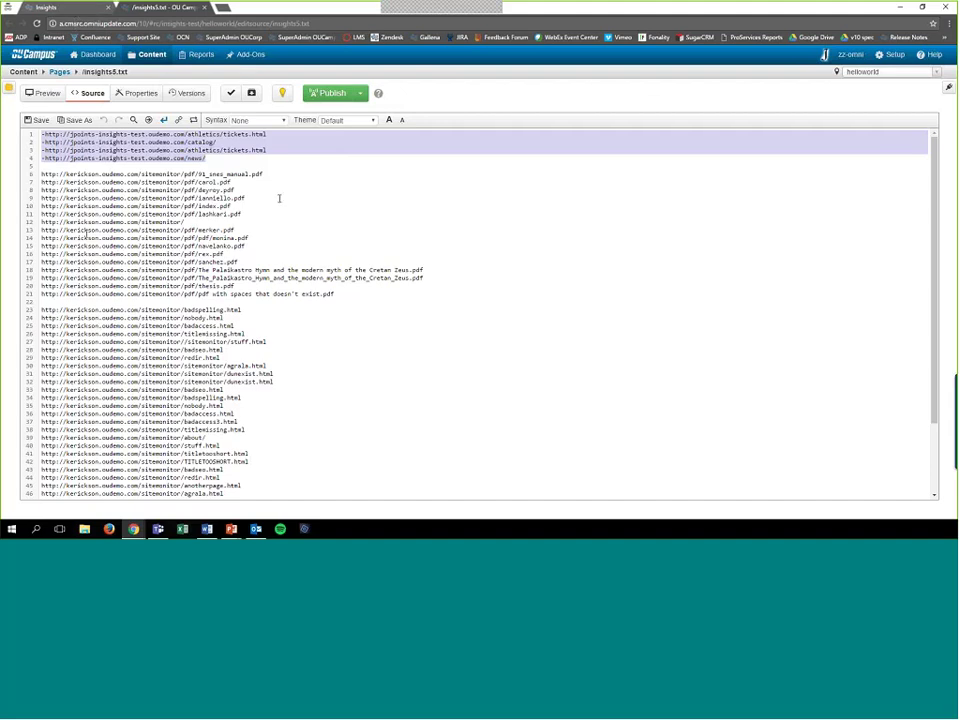
{"action": "left_click", "coordinate": [40, 177]}
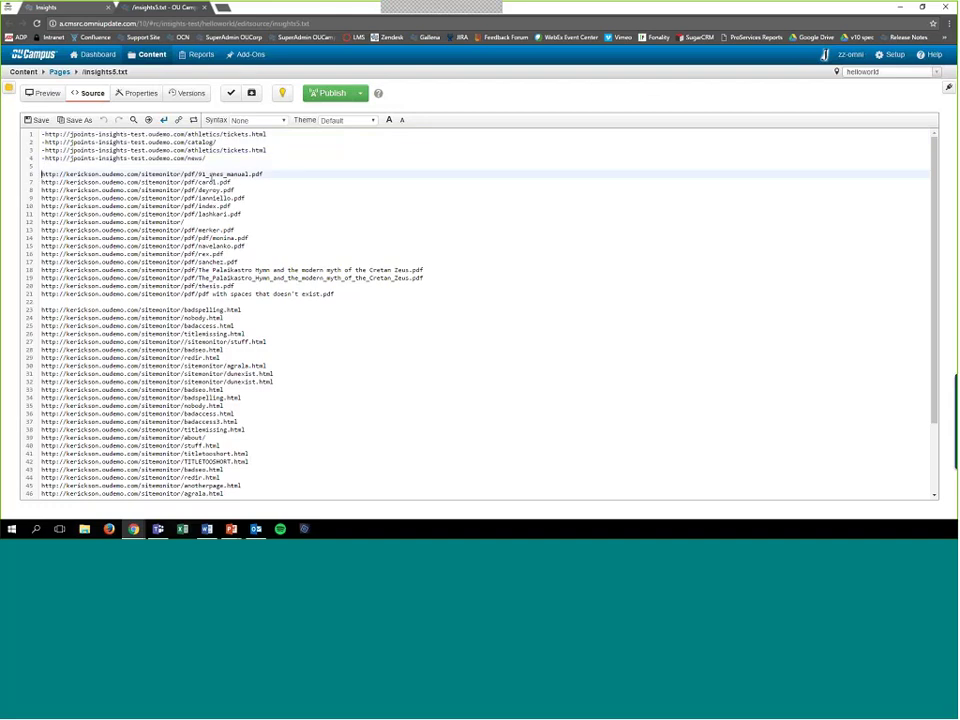
{"action": "scroll", "coordinate": [391, 361], "scroll_direction": "down", "scroll_amount": 1}
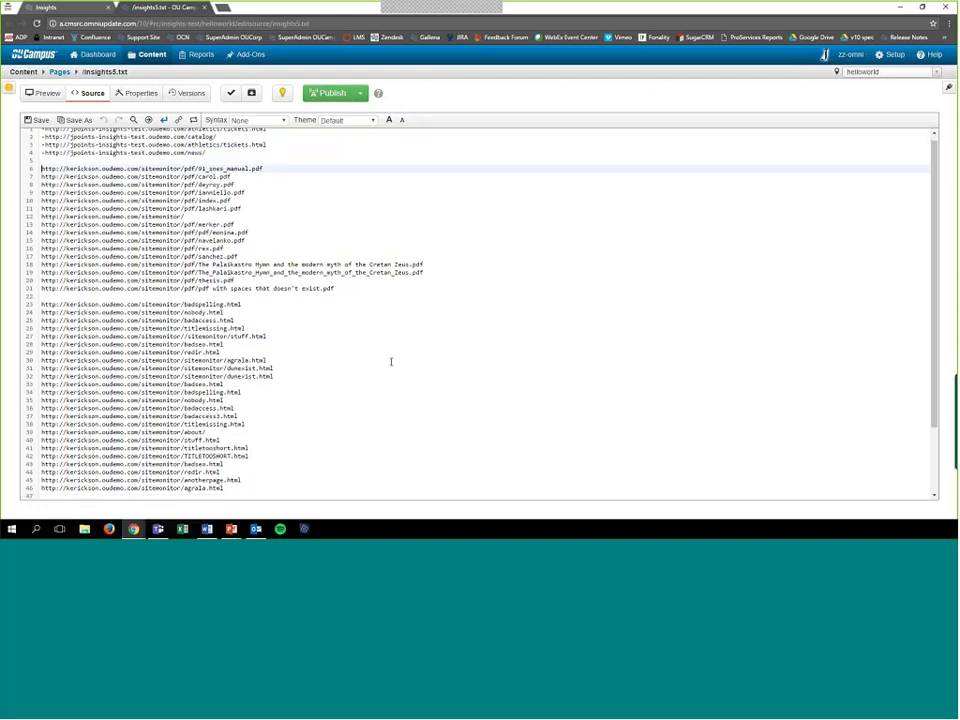
{"action": "scroll", "coordinate": [391, 361], "scroll_direction": "down", "scroll_amount": 3}
{"action": "scroll", "coordinate": [391, 361], "scroll_direction": "up", "scroll_amount": 3}
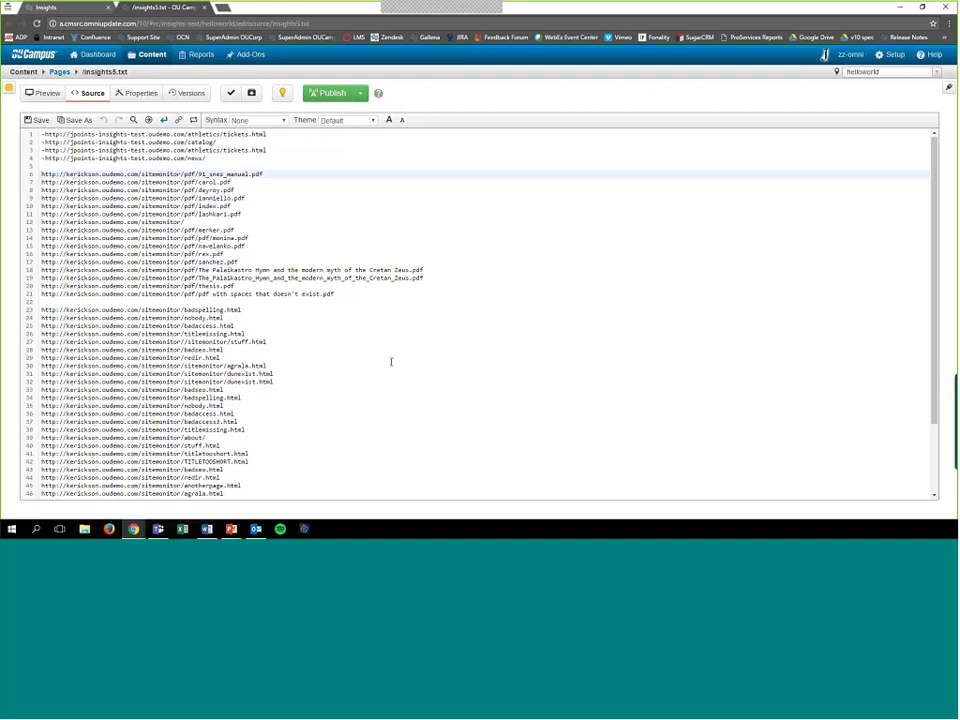
Switch to the Insights browser tab, open the Broken Links report and look through its first entries.
{"action": "left_click", "coordinate": [70, 10]}
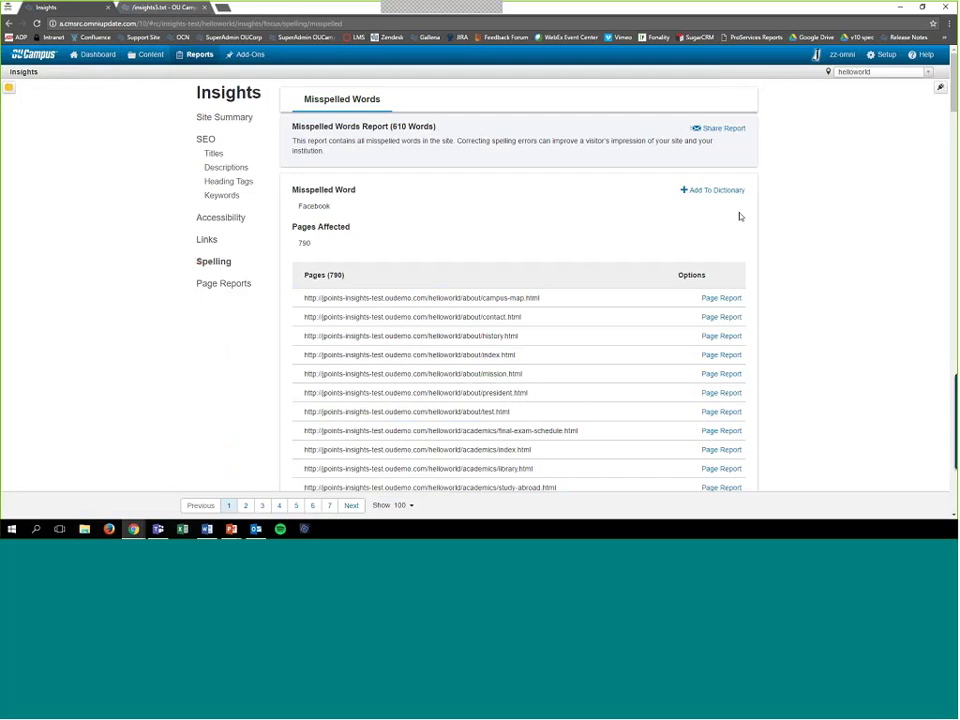
{"action": "left_click", "coordinate": [206, 240]}
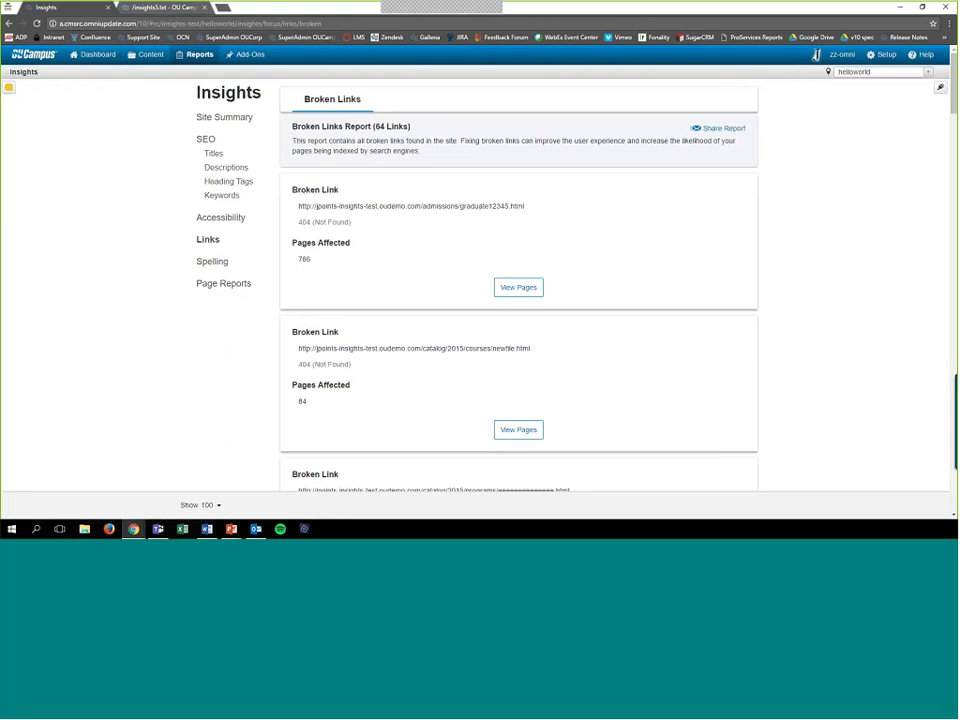
{"action": "scroll", "coordinate": [333, 205], "scroll_direction": "down", "scroll_amount": 1}
{"action": "scroll", "coordinate": [356, 387], "scroll_direction": "down", "scroll_amount": 2}
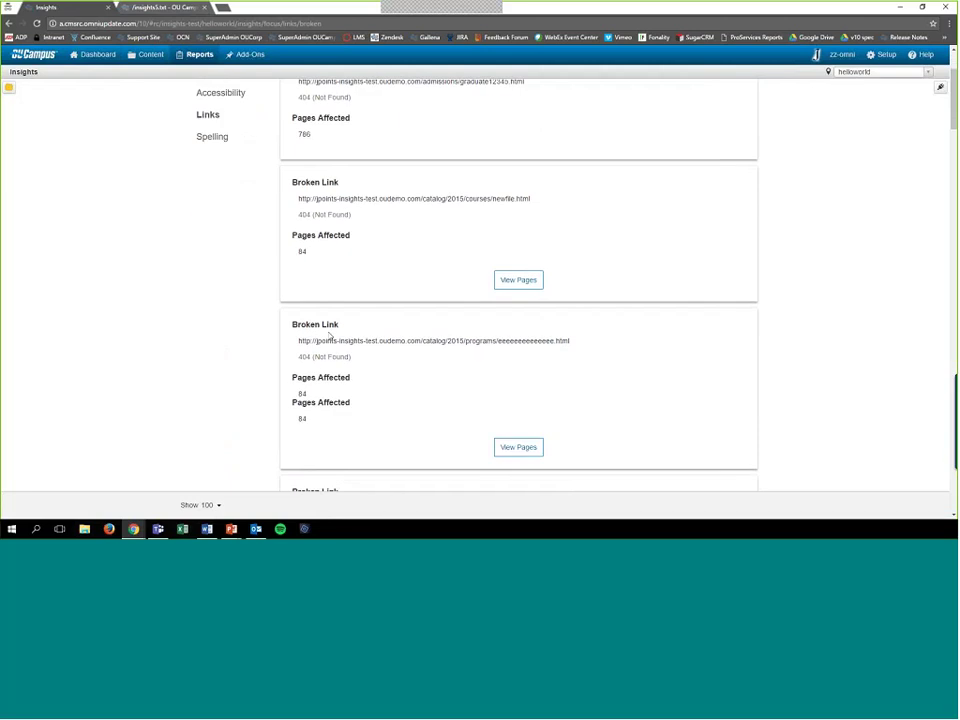
{"action": "scroll", "coordinate": [569, 334], "scroll_direction": "down", "scroll_amount": 3}
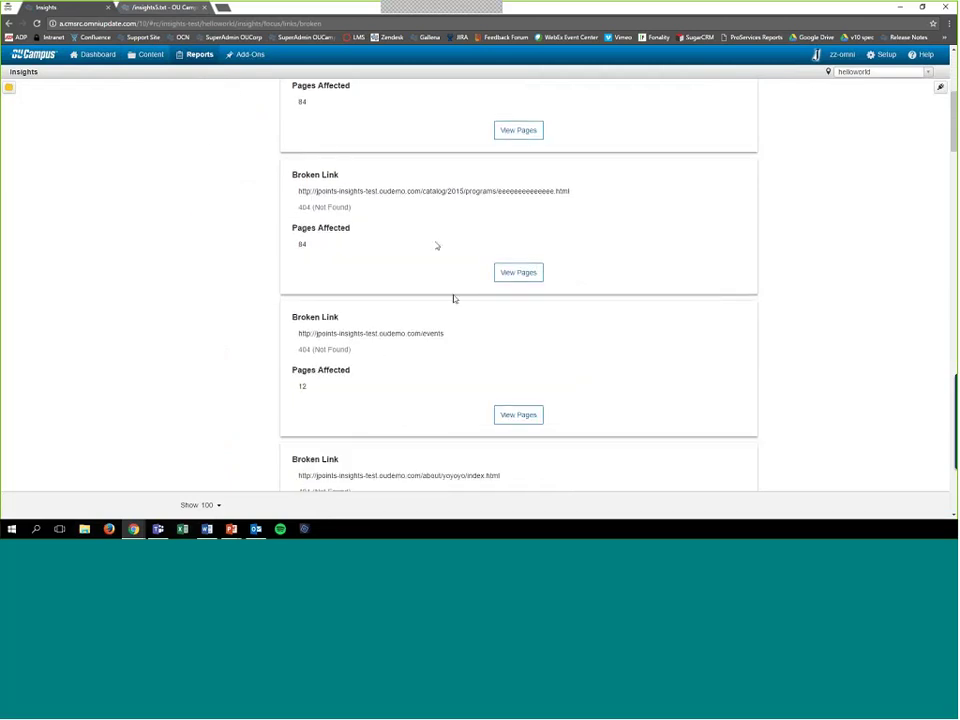
{"action": "scroll", "coordinate": [433, 310], "scroll_direction": "down", "scroll_amount": 2}
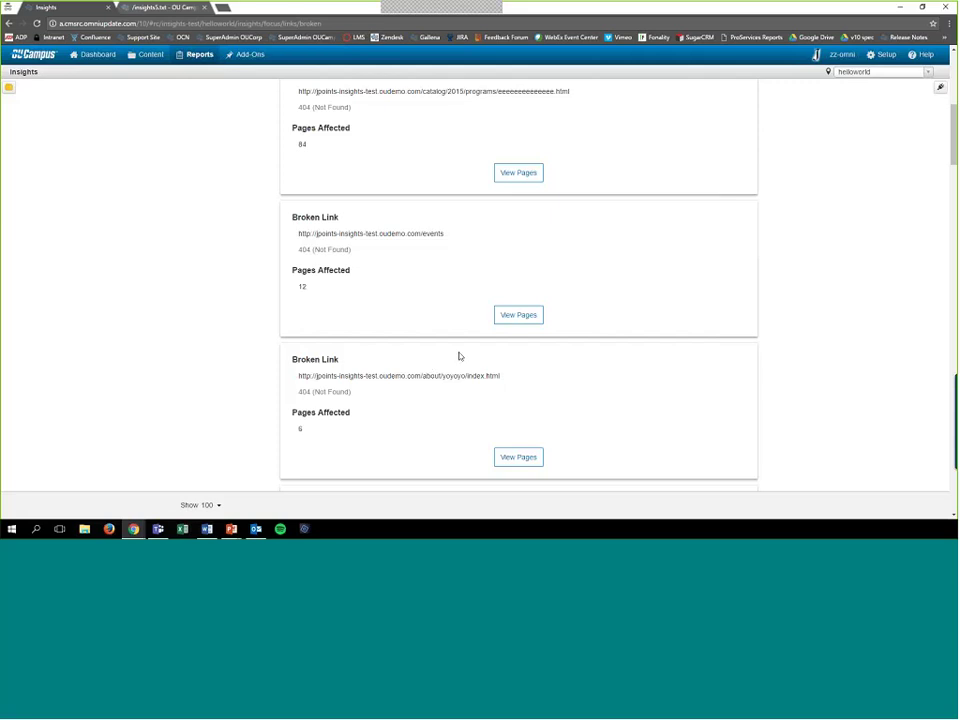
{"action": "scroll", "coordinate": [458, 356], "scroll_direction": "down", "scroll_amount": 1}
{"action": "scroll", "coordinate": [380, 275], "scroll_direction": "down", "scroll_amount": 1}
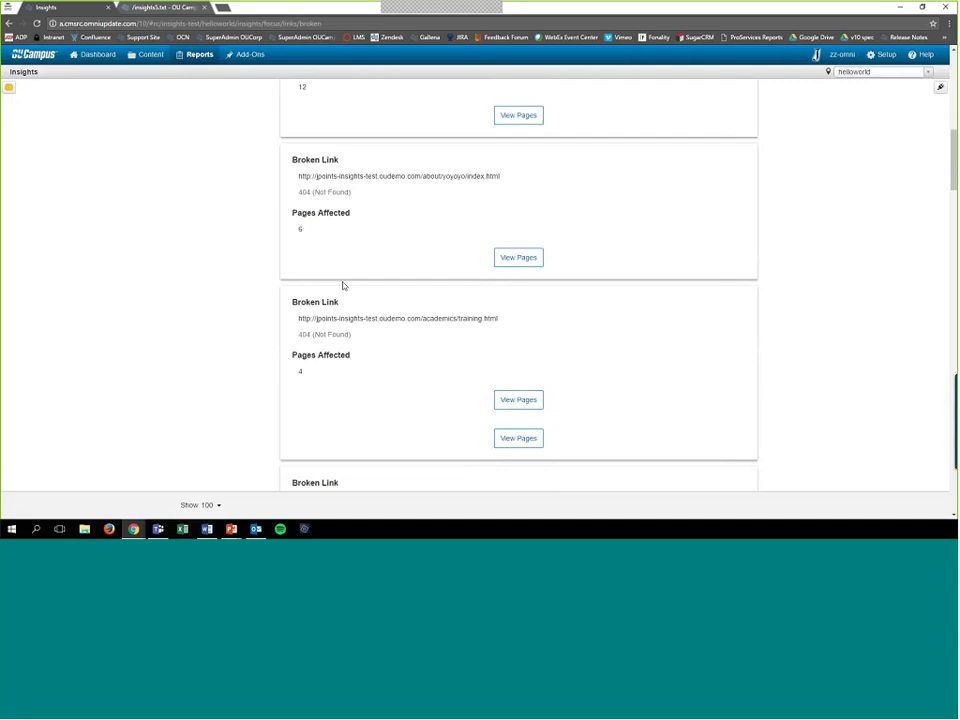
List the pages affected by the broken academics/training.html link and review the page report for academics/final-exam-schedule.html.
{"action": "left_click", "coordinate": [518, 400]}
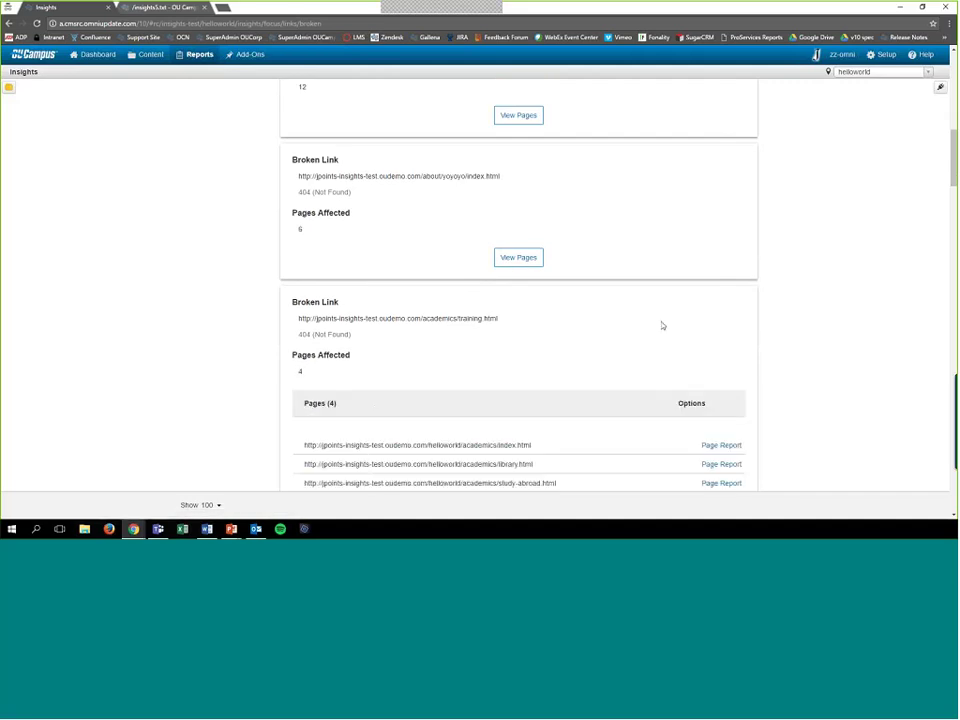
{"action": "scroll", "coordinate": [655, 327], "scroll_direction": "down", "scroll_amount": 1}
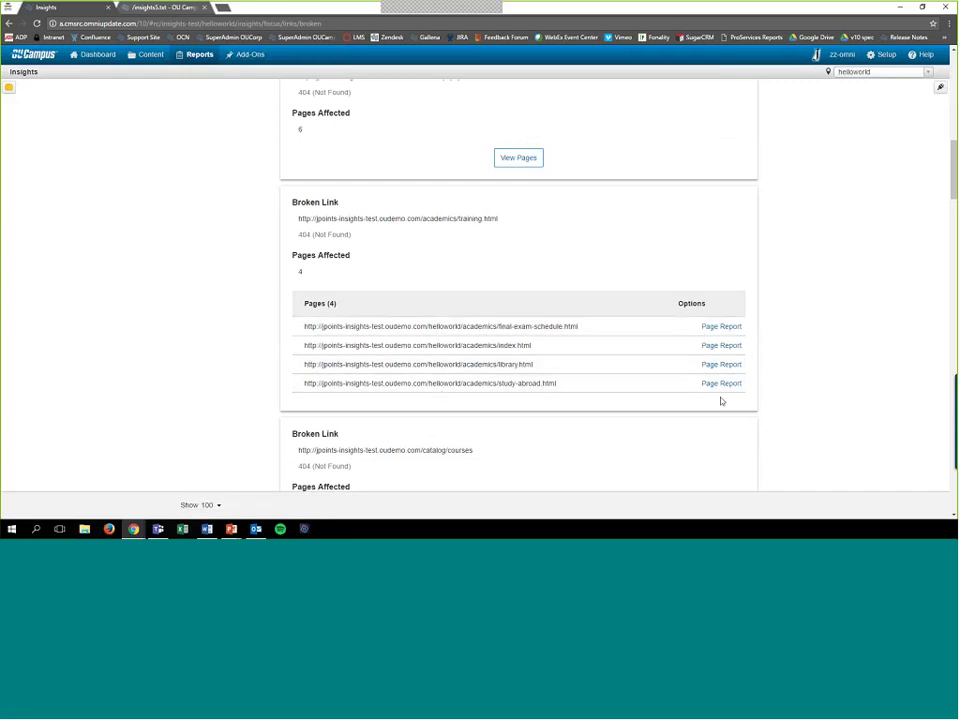
{"action": "left_click", "coordinate": [720, 328]}
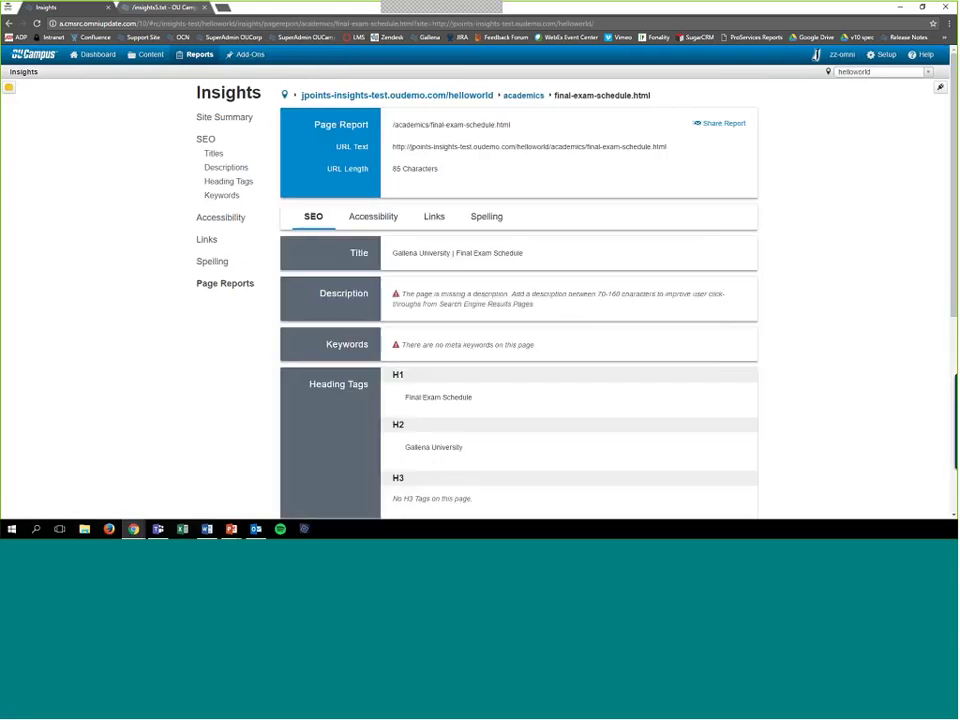
{"action": "scroll", "coordinate": [526, 252], "scroll_direction": "down", "scroll_amount": 5}
{"action": "scroll", "coordinate": [526, 250], "scroll_direction": "up", "scroll_amount": 5}
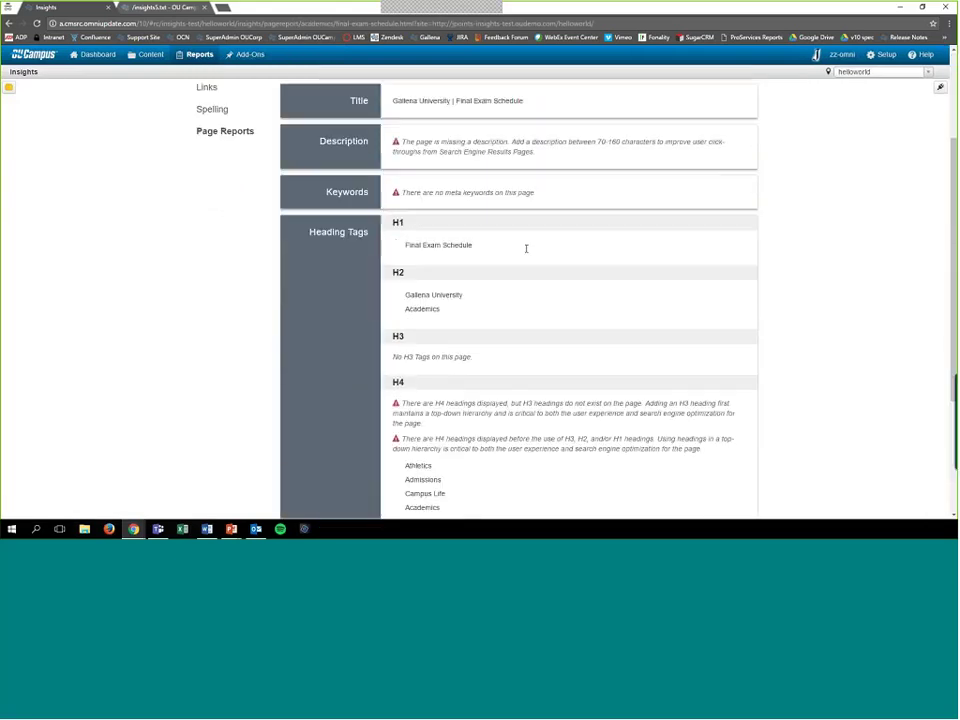
Go back to the Broken Links report and list the pages affected by the admissions/graduate12345.html link.
{"action": "left_click", "coordinate": [9, 24]}
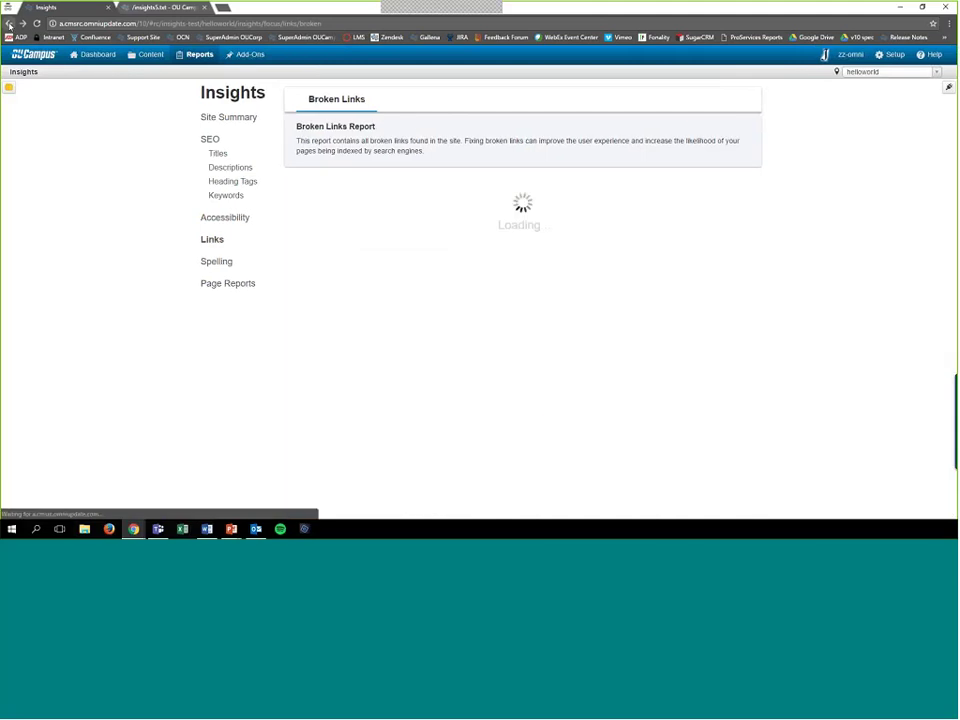
{"action": "left_click", "coordinate": [519, 287]}
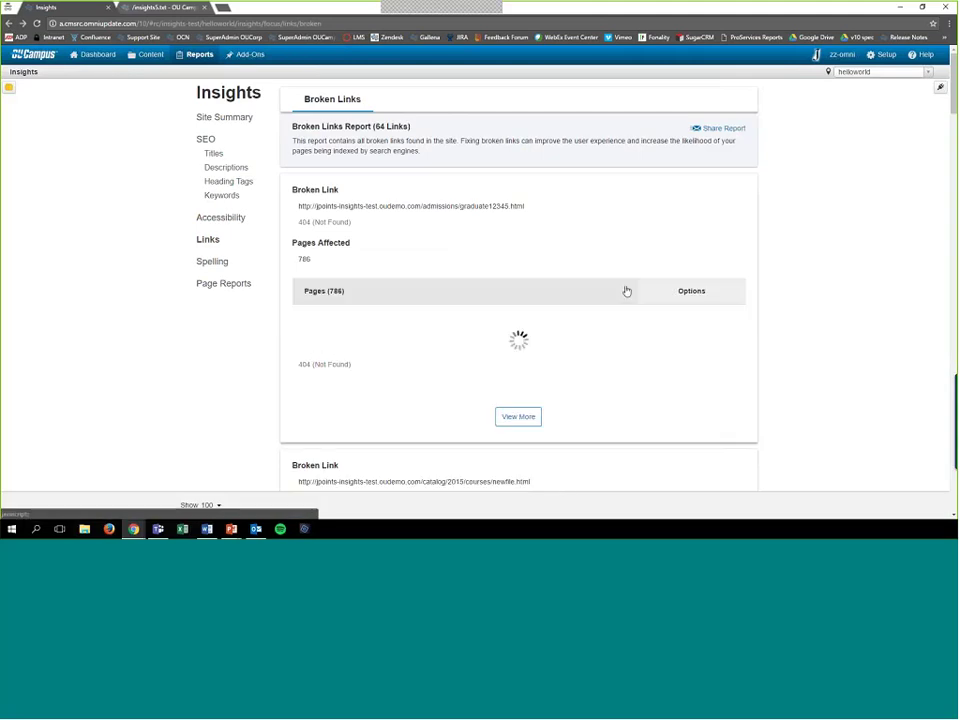
{"action": "scroll", "coordinate": [591, 388], "scroll_direction": "down", "scroll_amount": 5}
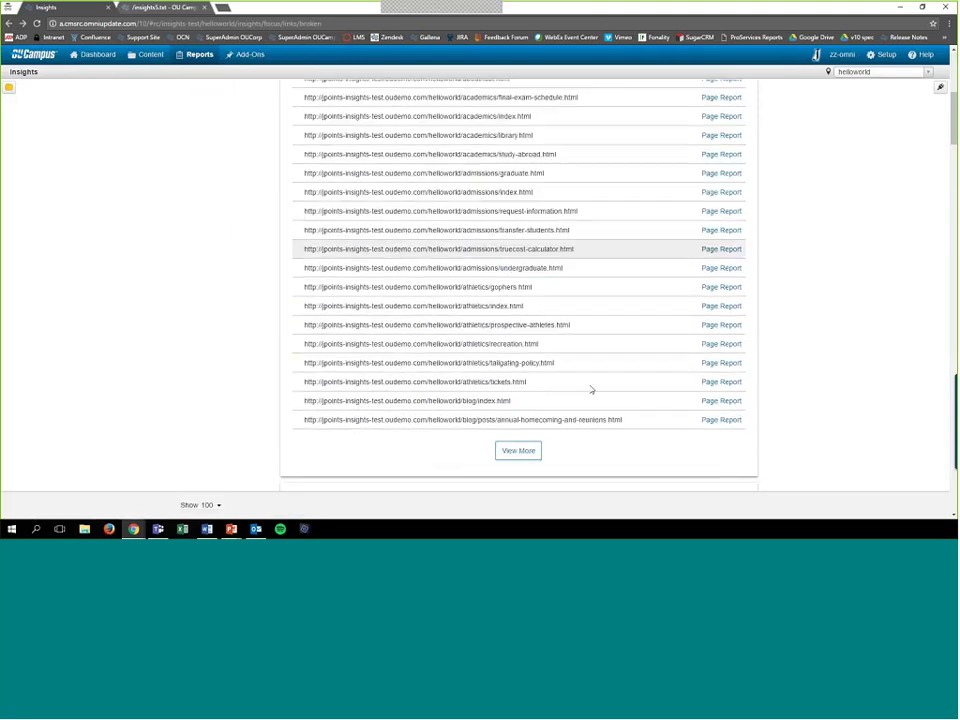
{"action": "scroll", "coordinate": [369, 181], "scroll_direction": "up", "scroll_amount": 3}
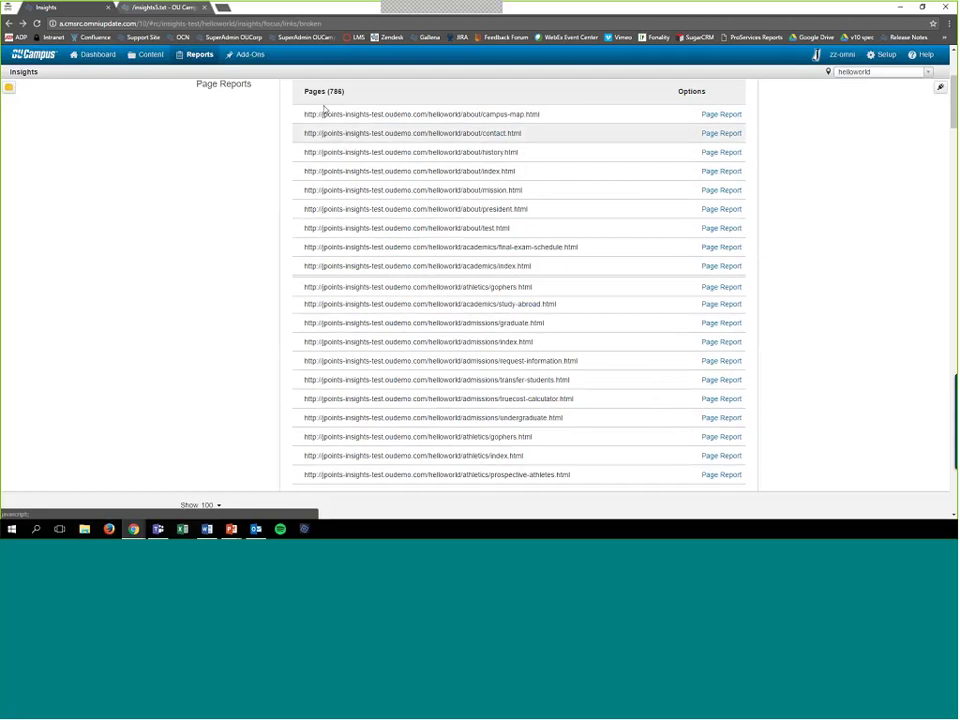
{"action": "scroll", "coordinate": [690, 381], "scroll_direction": "down", "scroll_amount": 5}
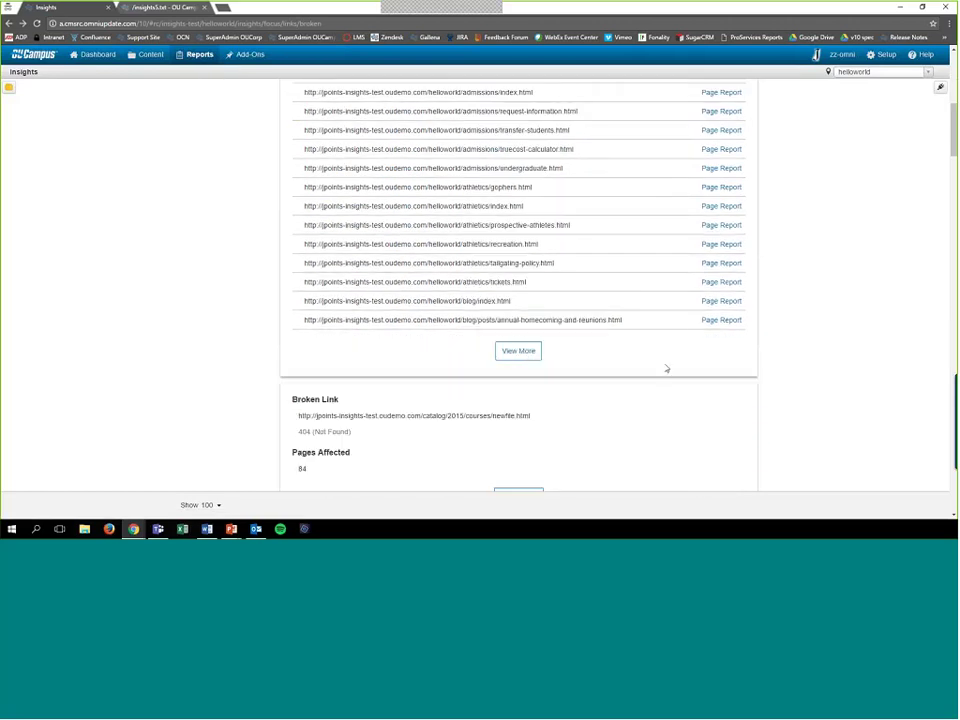
List the pages affected by the broken catalog/courses link, examine them and return to the beginning of the report.
{"action": "scroll", "coordinate": [666, 369], "scroll_direction": "down", "scroll_amount": 5}
{"action": "scroll", "coordinate": [668, 369], "scroll_direction": "down", "scroll_amount": 3}
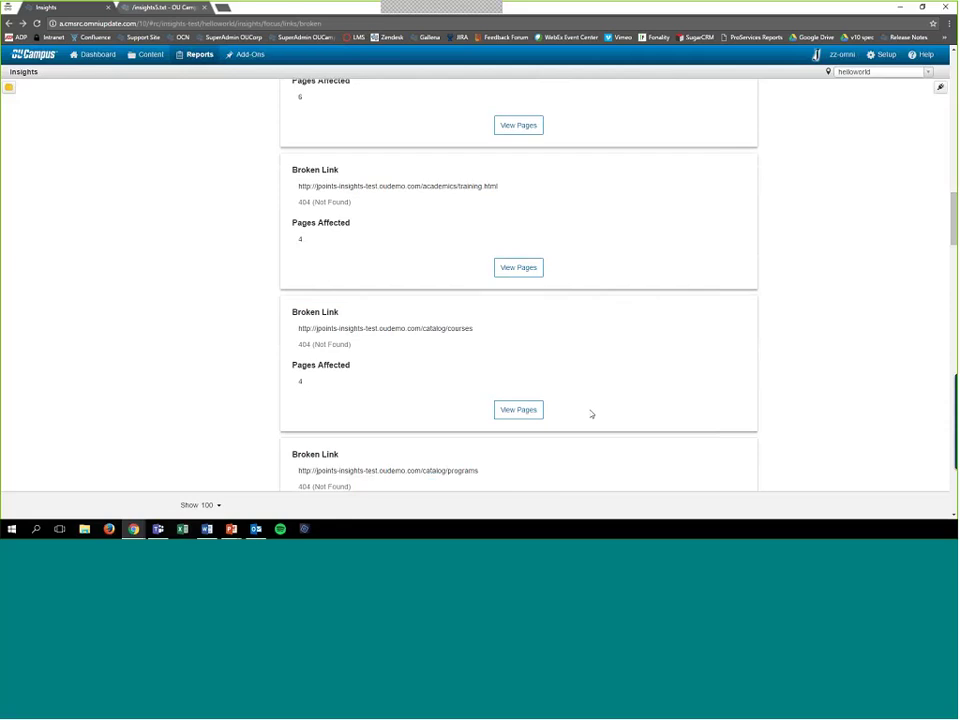
{"action": "left_click", "coordinate": [519, 410]}
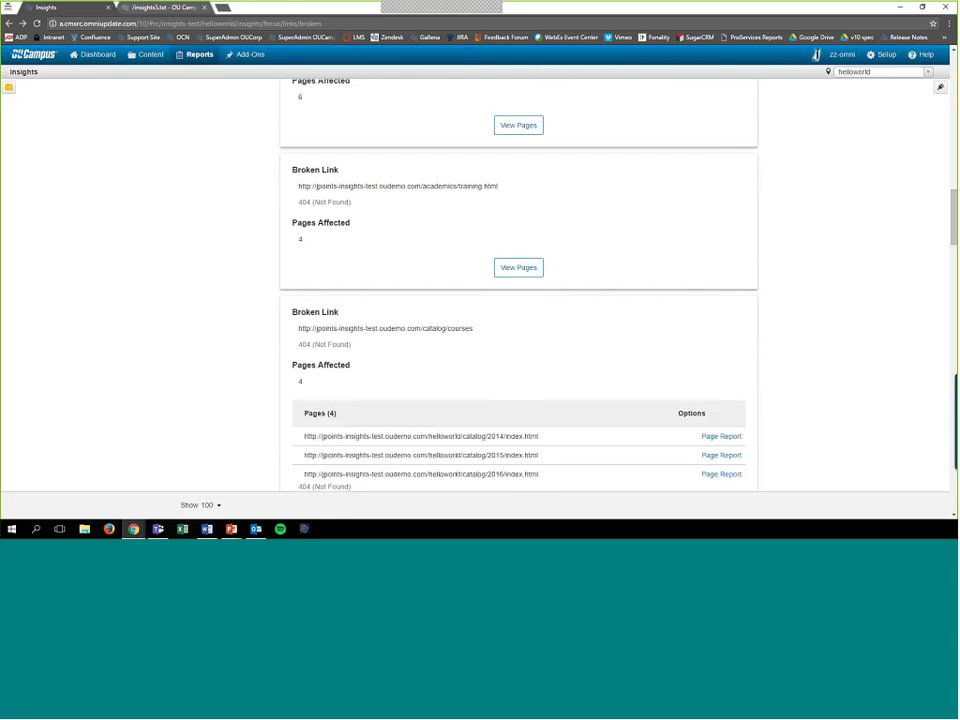
{"action": "scroll", "coordinate": [409, 317], "scroll_direction": "down", "scroll_amount": 2}
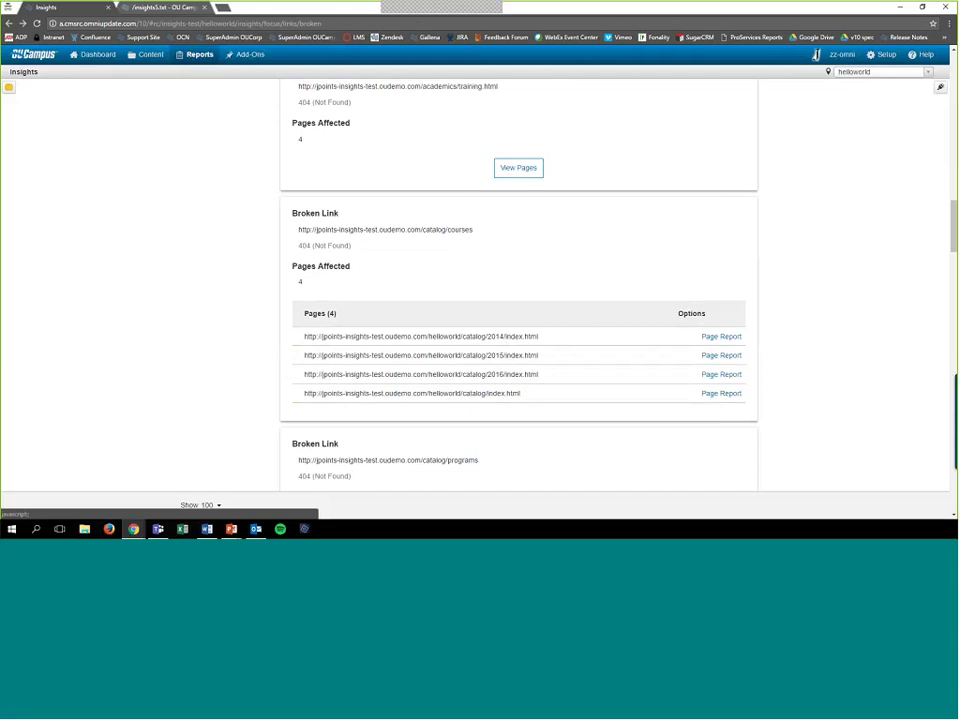
{"action": "scroll", "coordinate": [322, 289], "scroll_direction": "up", "scroll_amount": 7}
{"action": "scroll", "coordinate": [322, 289], "scroll_direction": "up", "scroll_amount": 20}
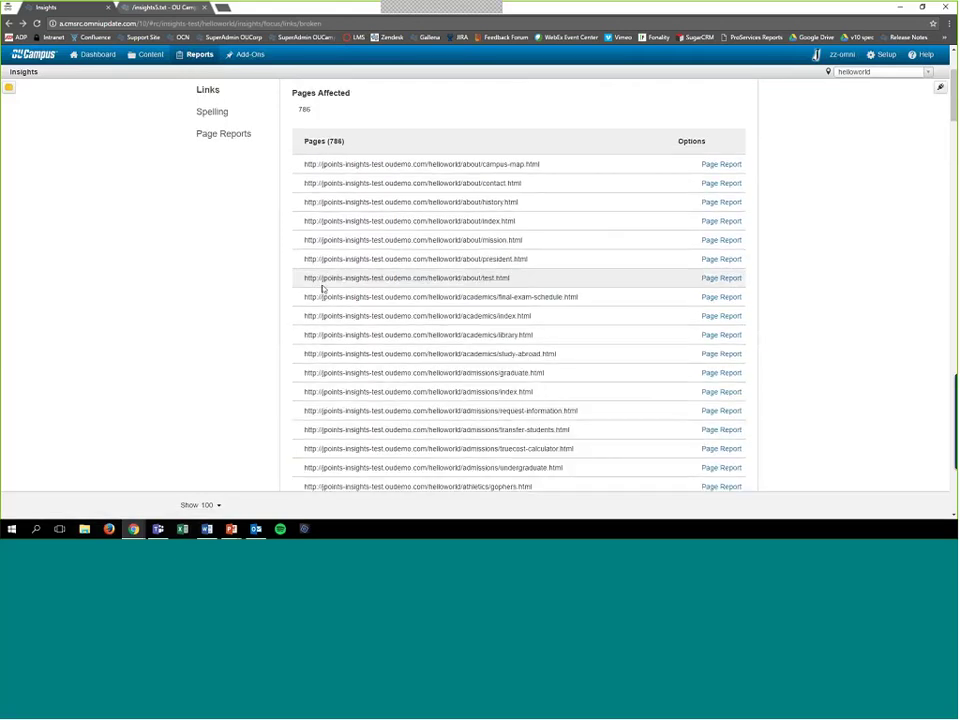
Open the Misspelled Words report and list the pages affected by the word Facebook.
{"action": "left_click", "coordinate": [212, 262]}
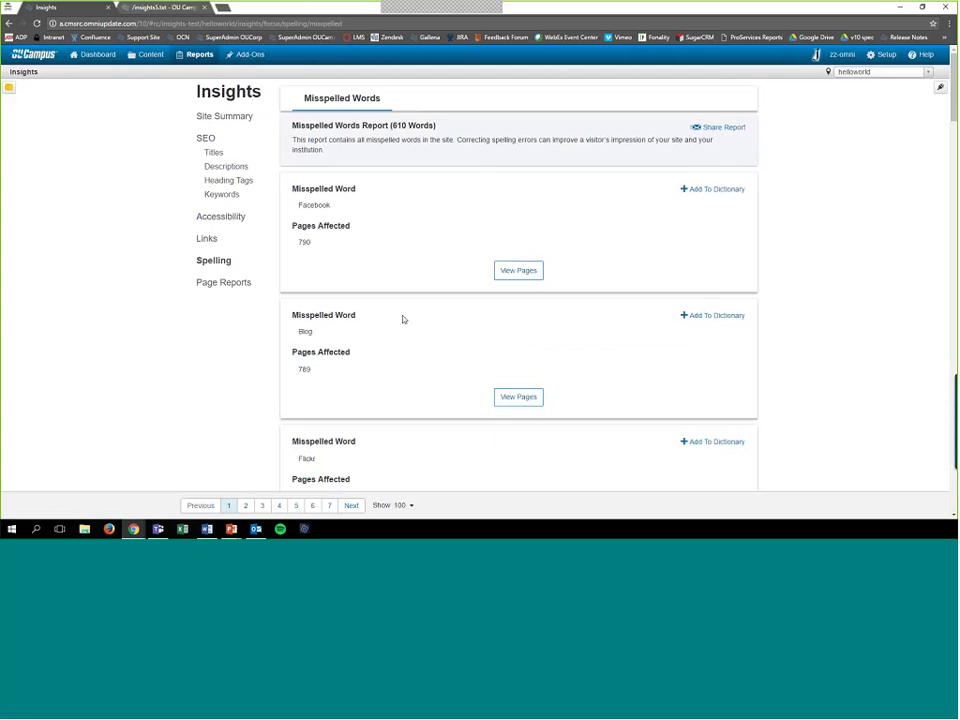
{"action": "scroll", "coordinate": [404, 319], "scroll_direction": "down", "scroll_amount": 4}
{"action": "scroll", "coordinate": [440, 319], "scroll_direction": "up", "scroll_amount": 3}
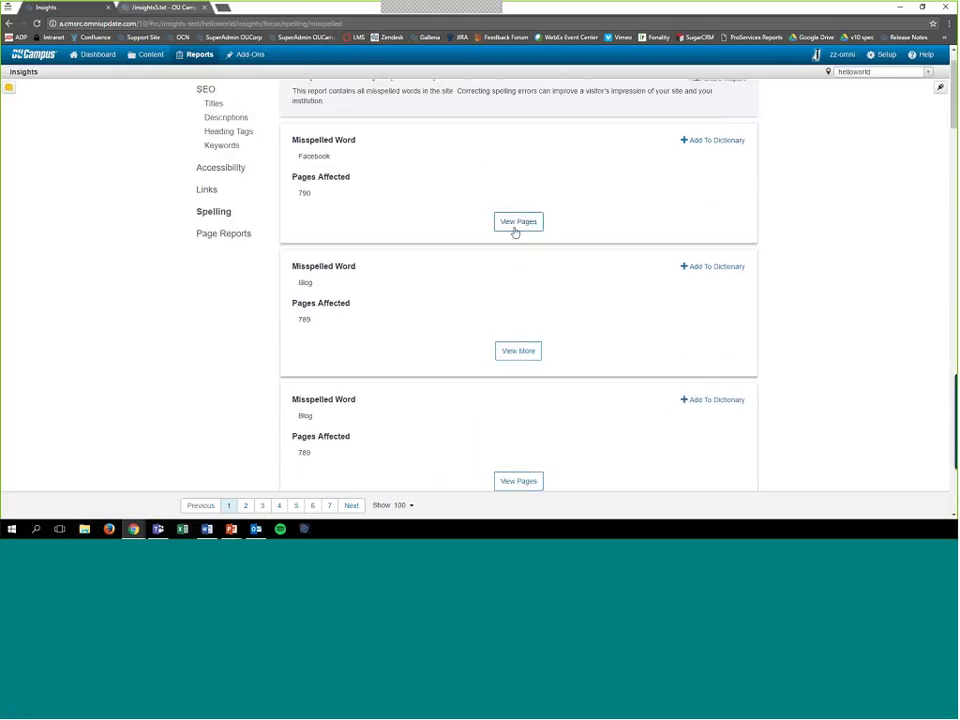
{"action": "left_click", "coordinate": [516, 229]}
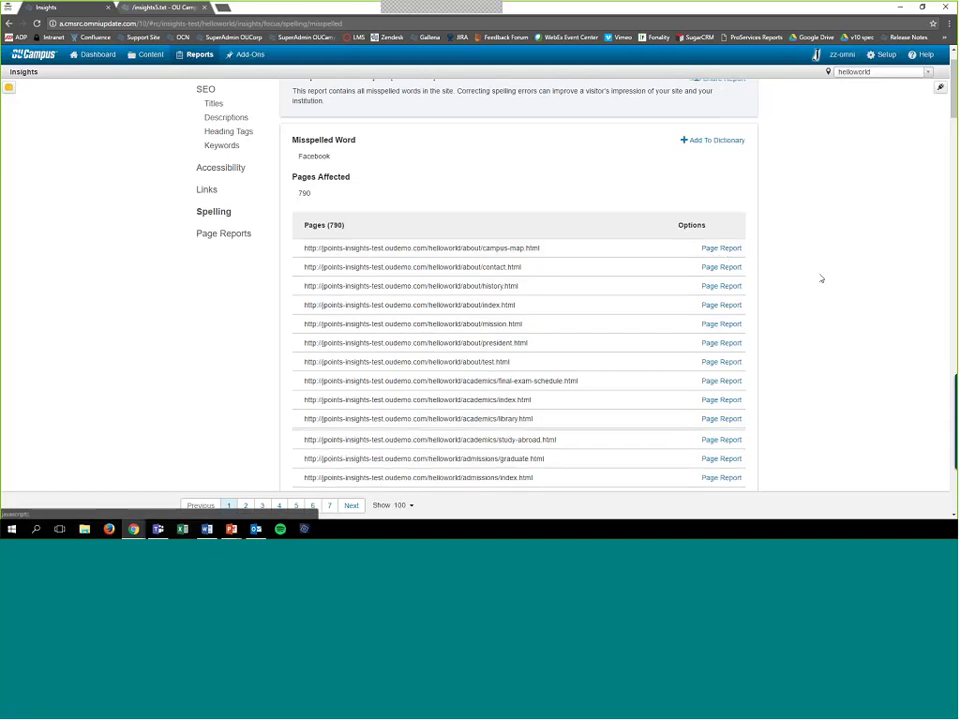
{"action": "scroll", "coordinate": [760, 290], "scroll_direction": "up", "scroll_amount": 1}
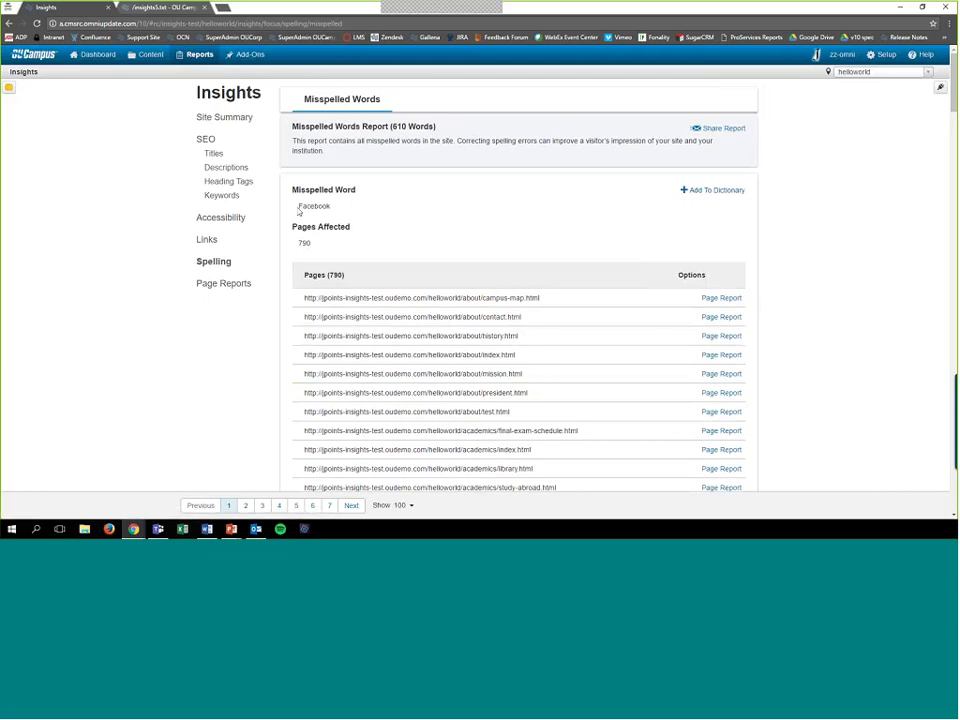
Add the misspelled word Facebook to the dictionary and reload the Misspelled Words report.
{"action": "left_click_drag", "start_coordinate": [299, 205], "coordinate": [337, 205]}
{"action": "left_click", "coordinate": [338, 208]}
{"action": "left_click", "coordinate": [727, 192]}
{"action": "left_click", "coordinate": [37, 25]}
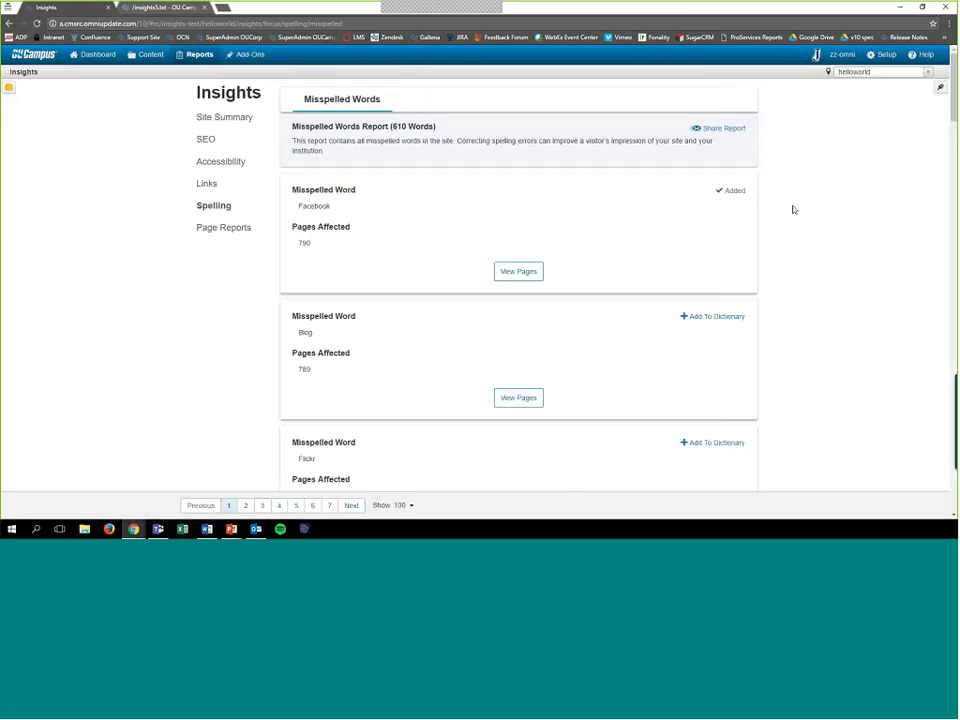
Highlight the Added mark and the word Facebook in the first misspelled word entry, clearing each highlight.
{"action": "left_click_drag", "start_coordinate": [739, 190], "coordinate": [721, 190]}
{"action": "left_click", "coordinate": [434, 193]}
{"action": "left_click_drag", "start_coordinate": [297, 207], "coordinate": [326, 206]}
{"action": "left_click", "coordinate": [366, 209]}
Look over the misspelled words from Blog to Internetworking, highlighting Internetworking, and return to the beginning of the report.
{"action": "scroll", "coordinate": [433, 328], "scroll_direction": "down", "scroll_amount": 3}
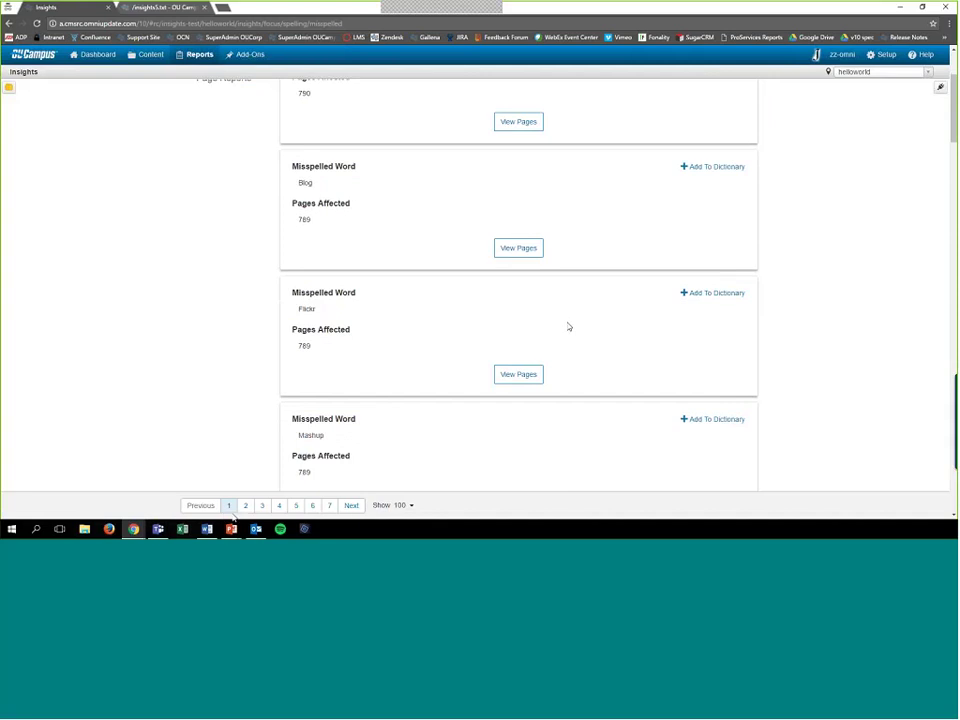
{"action": "scroll", "coordinate": [442, 374], "scroll_direction": "down", "scroll_amount": 1}
{"action": "scroll", "coordinate": [442, 374], "scroll_direction": "down", "scroll_amount": 3}
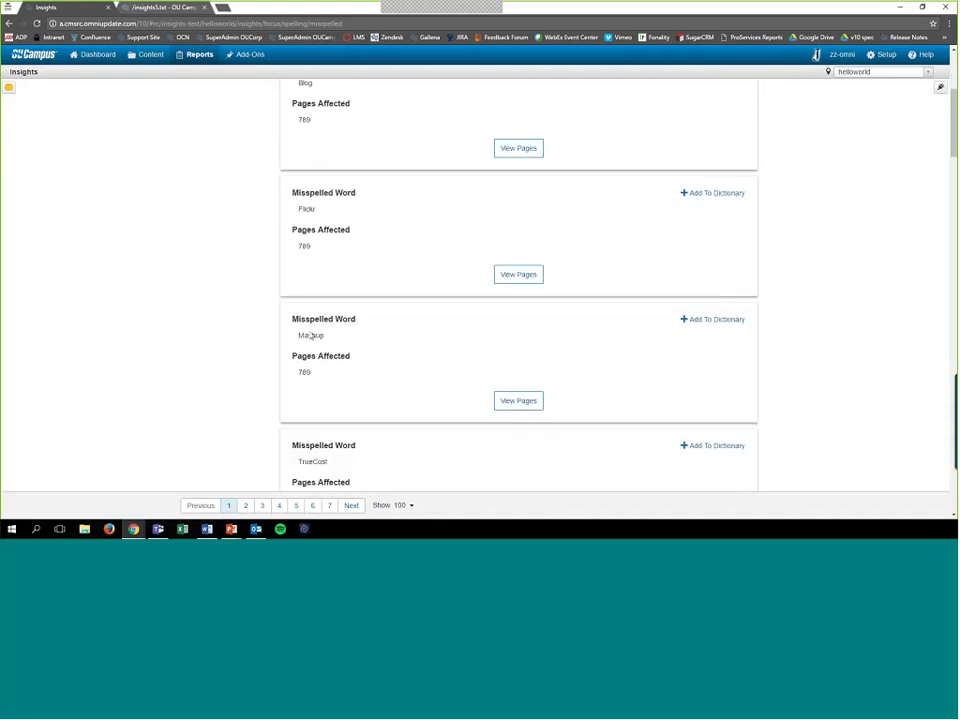
{"action": "left_click_drag", "start_coordinate": [298, 438], "coordinate": [344, 438]}
{"action": "left_click", "coordinate": [346, 438]}
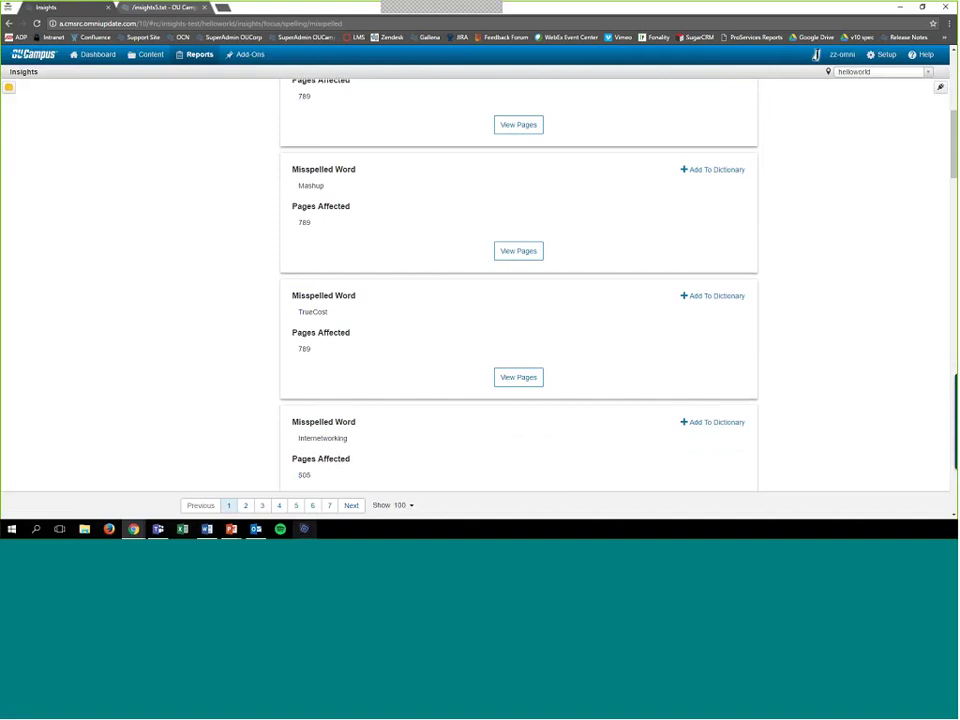
{"action": "scroll", "coordinate": [544, 461], "scroll_direction": "up", "scroll_amount": 3}
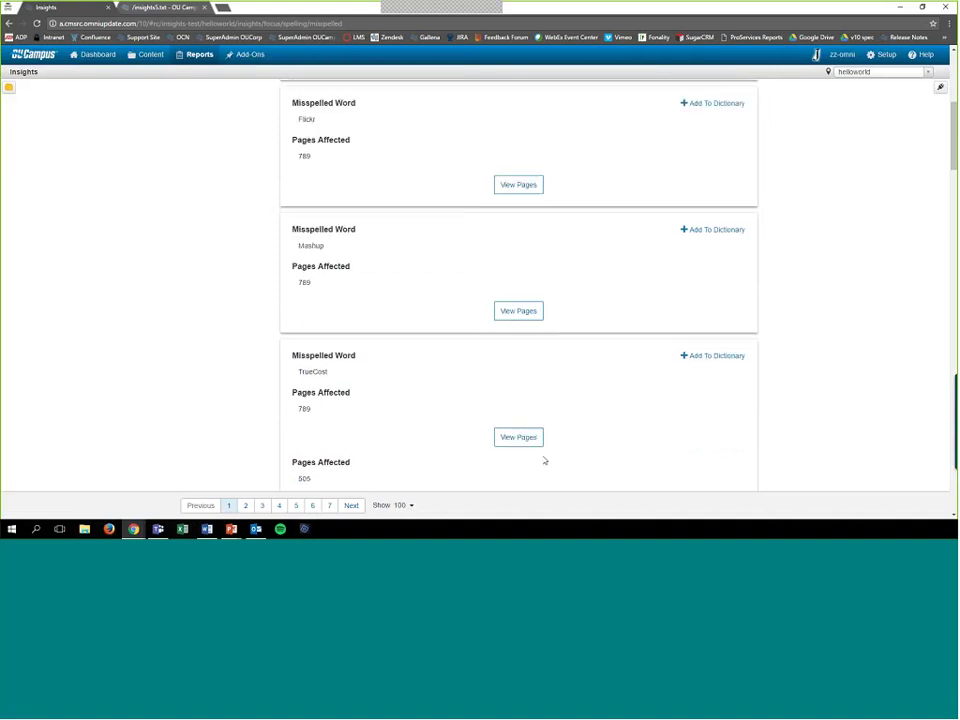
{"action": "scroll", "coordinate": [544, 461], "scroll_direction": "up", "scroll_amount": 3}
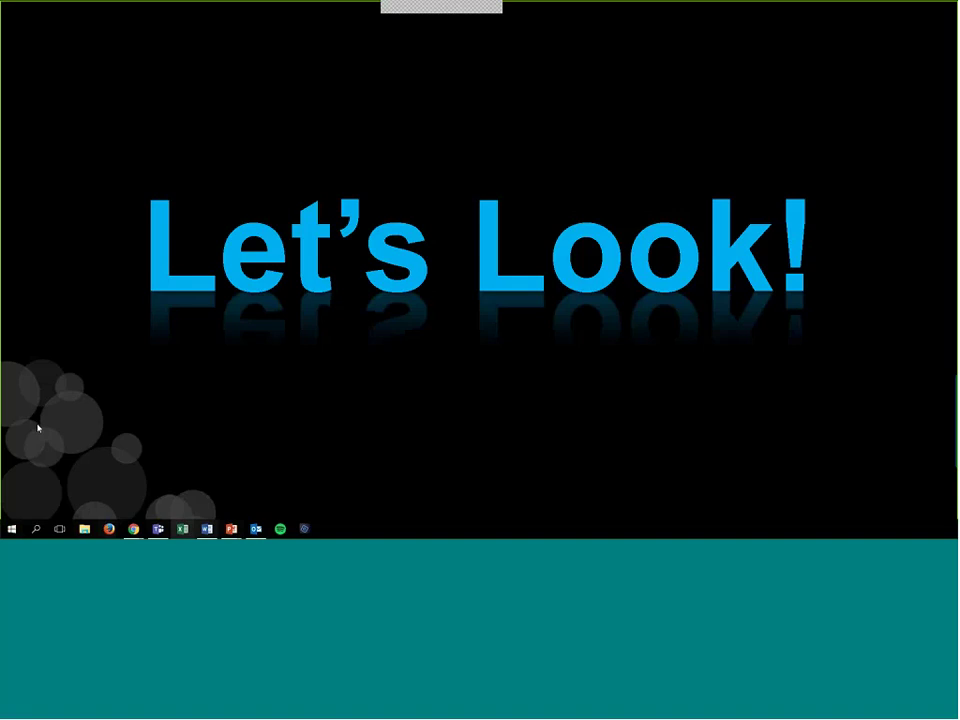
Switch from the presentation slide back to the Chrome window with the Misspelled Words report.
{"action": "mouse_move", "coordinate": [133, 527]}
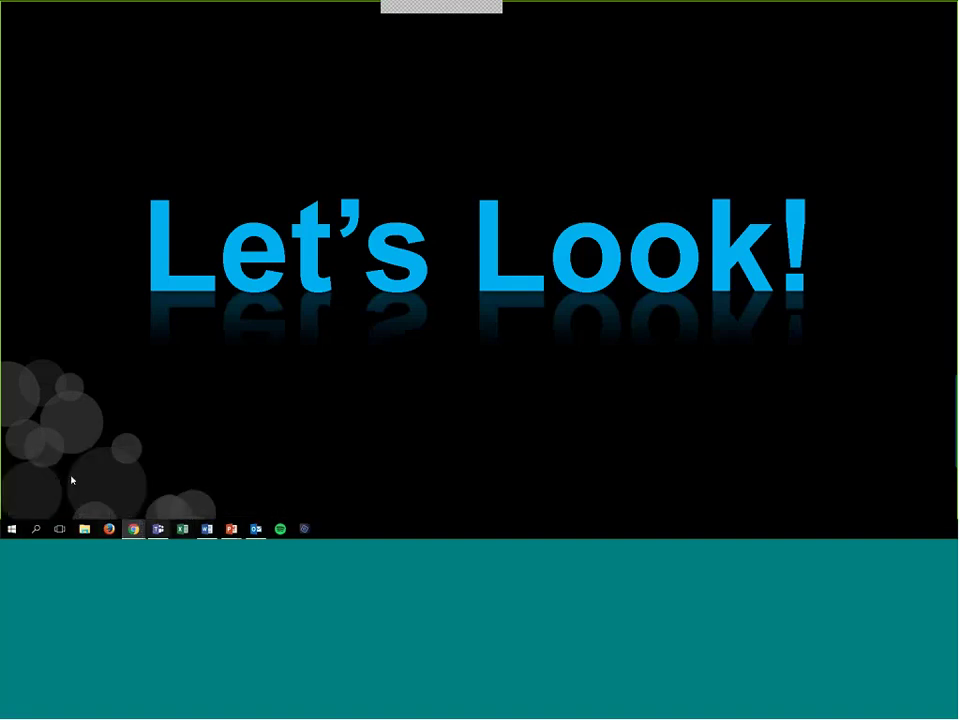
{"action": "left_click", "coordinate": [112, 490]}
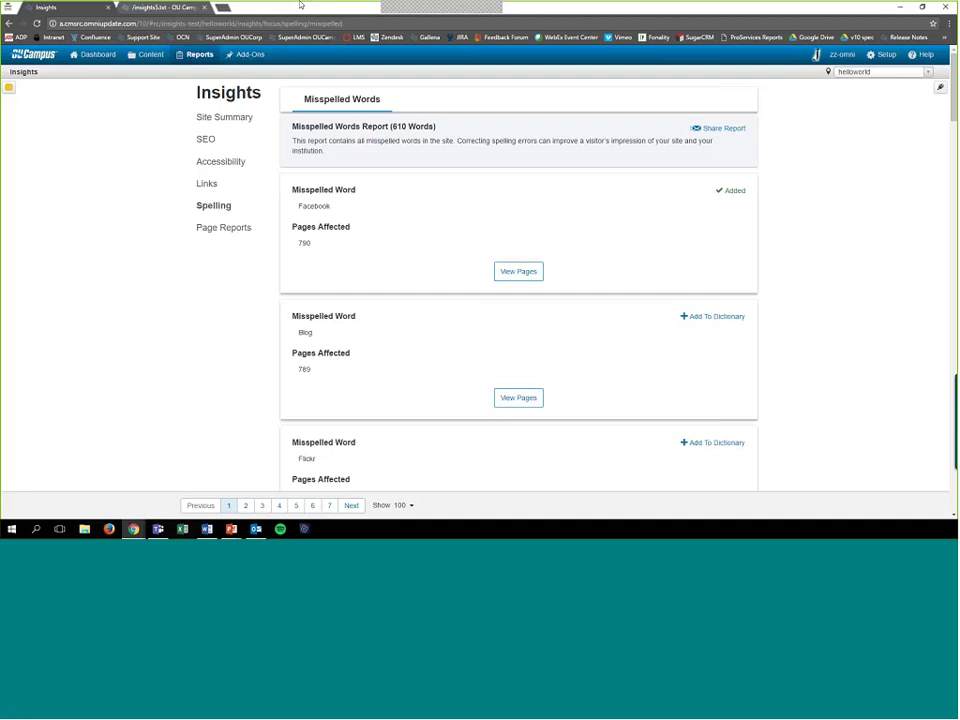
Search the OU Campus Support Site in a new tab for "code folding" and open the Source Editor page.
{"action": "left_click", "coordinate": [221, 8]}
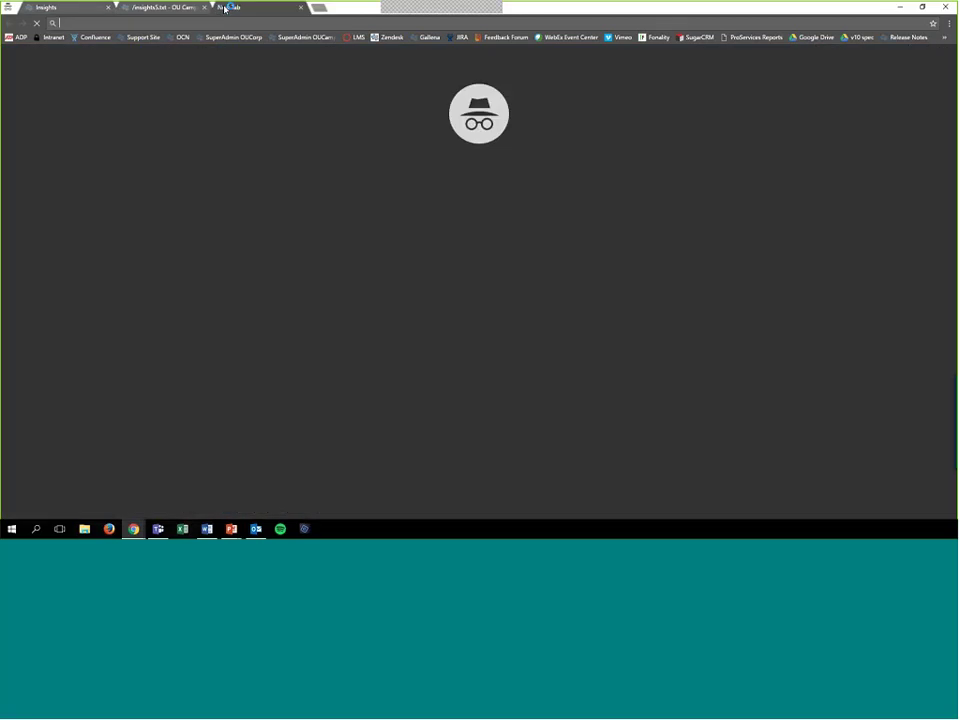
{"action": "left_click", "coordinate": [140, 37]}
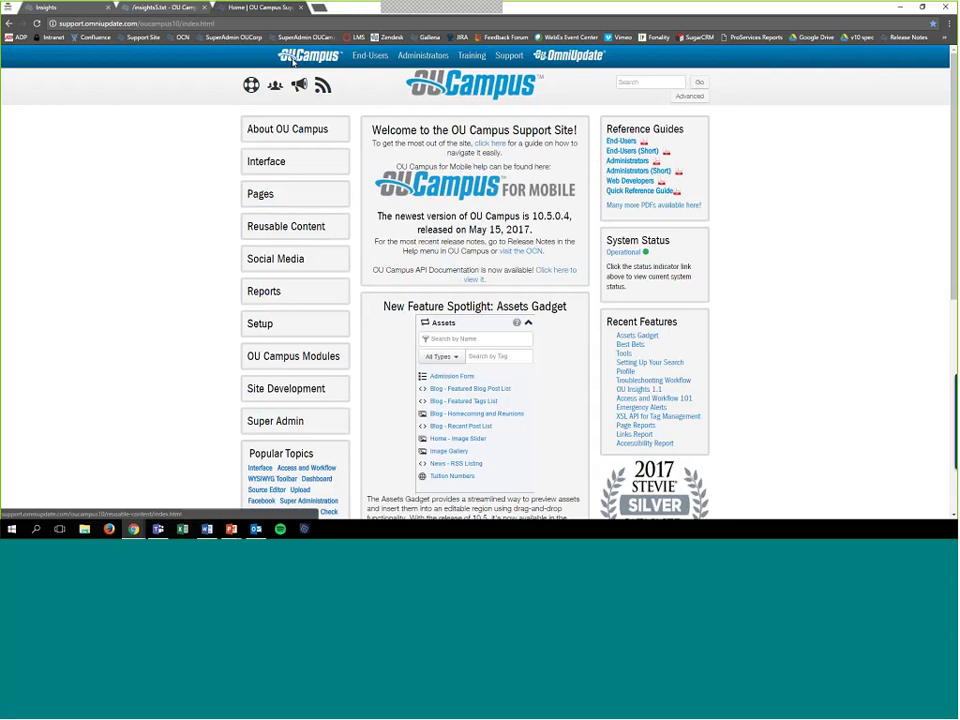
{"action": "left_click", "coordinate": [644, 81]}
{"action": "type", "text": "code"}
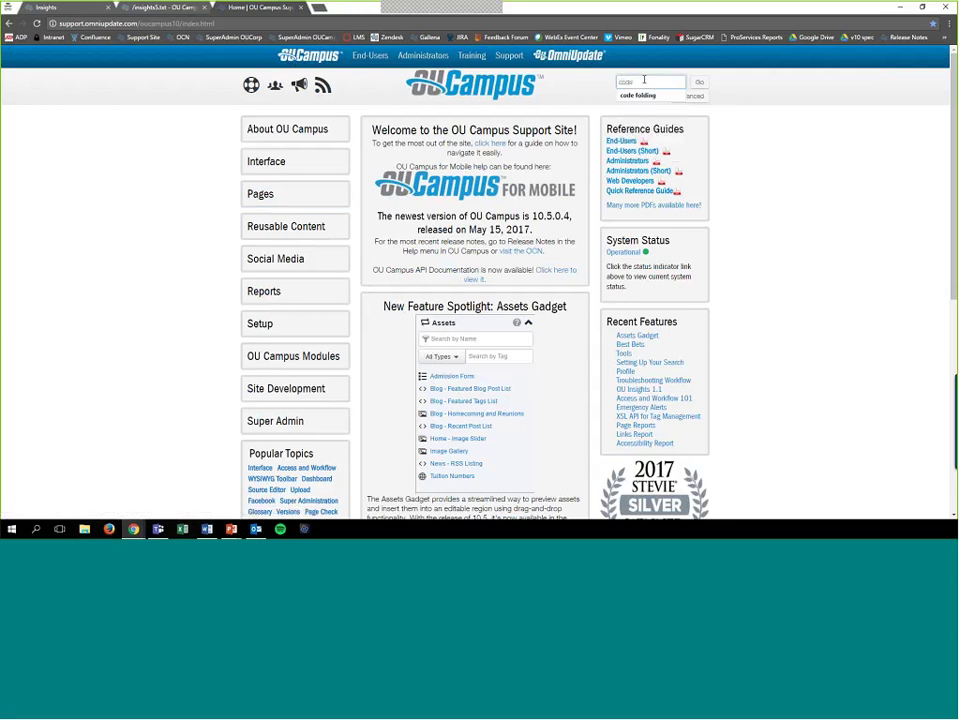
{"action": "left_click", "coordinate": [638, 95]}
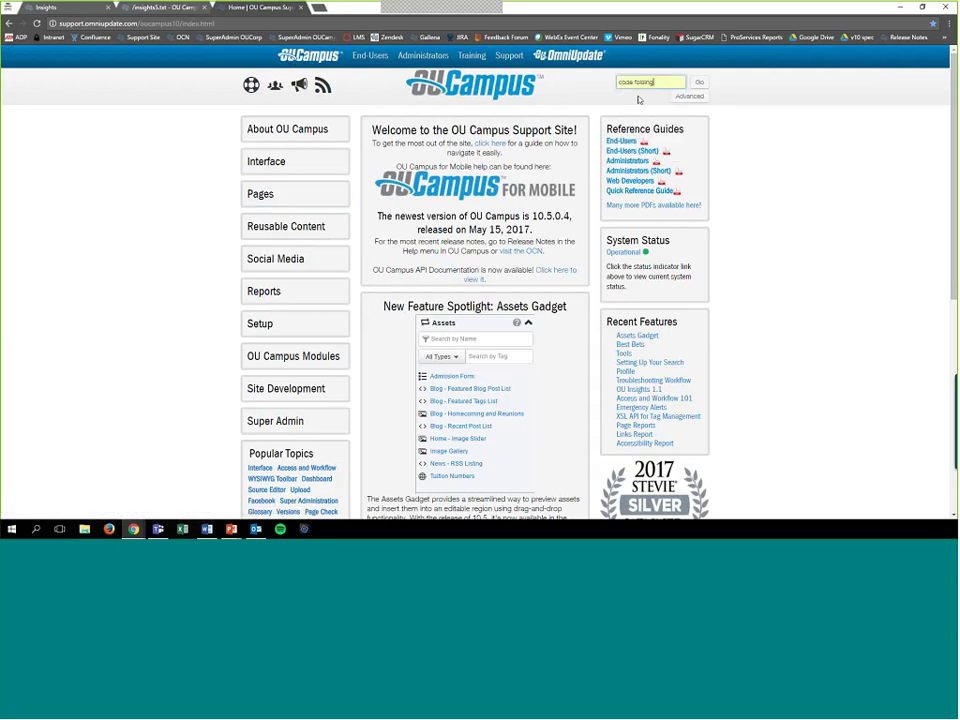
{"action": "left_click", "coordinate": [699, 83]}
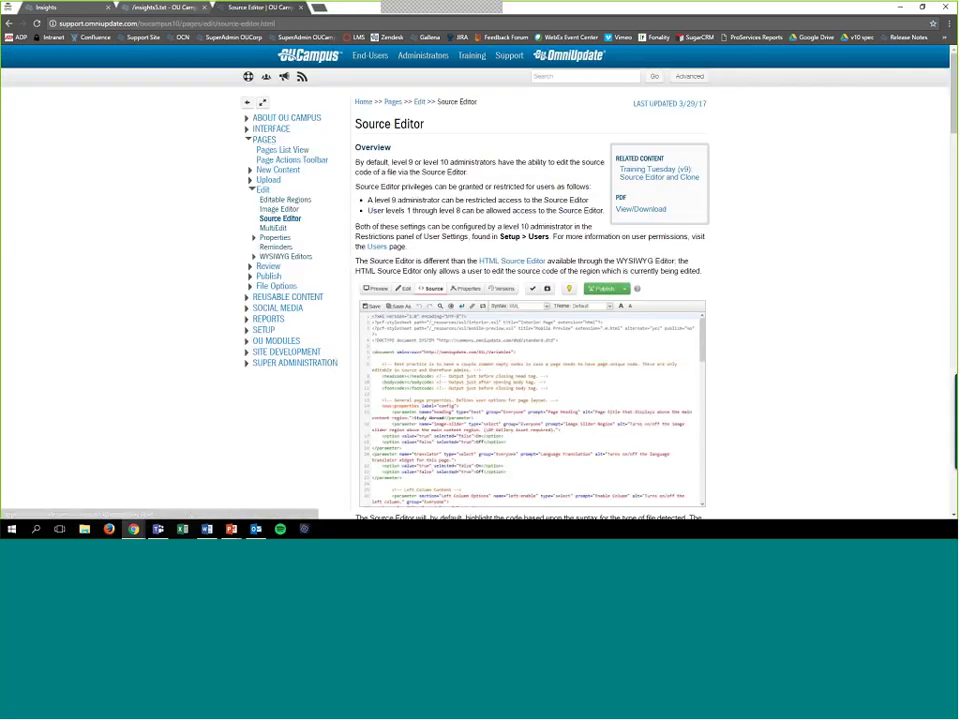
Look through the Source Editor page to the Ctrl/Cmd + Q code folding shortcut, highlight its text, and examine the before and after folding example.
{"action": "scroll", "coordinate": [562, 249], "scroll_direction": "down", "scroll_amount": 5}
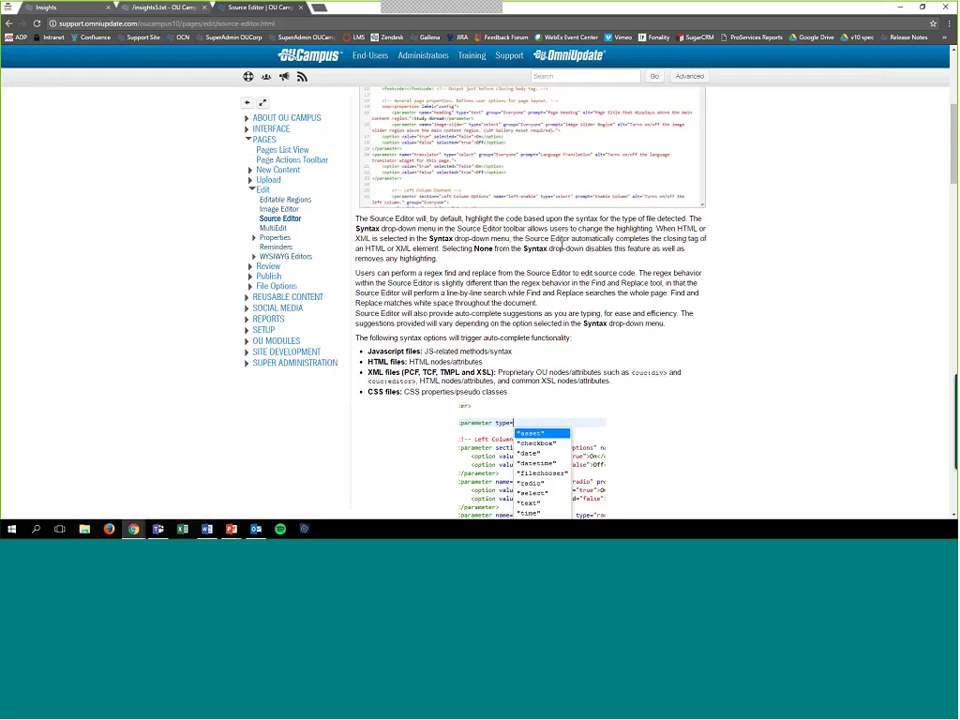
{"action": "scroll", "coordinate": [754, 242], "scroll_direction": "down", "scroll_amount": 10}
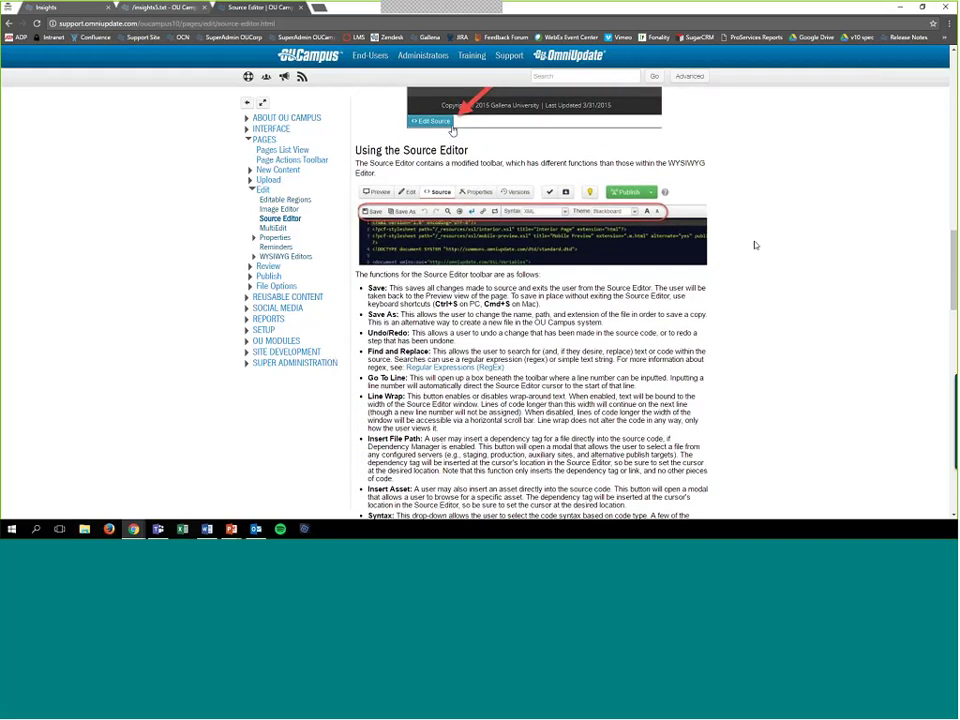
{"action": "scroll", "coordinate": [755, 247], "scroll_direction": "down", "scroll_amount": 1}
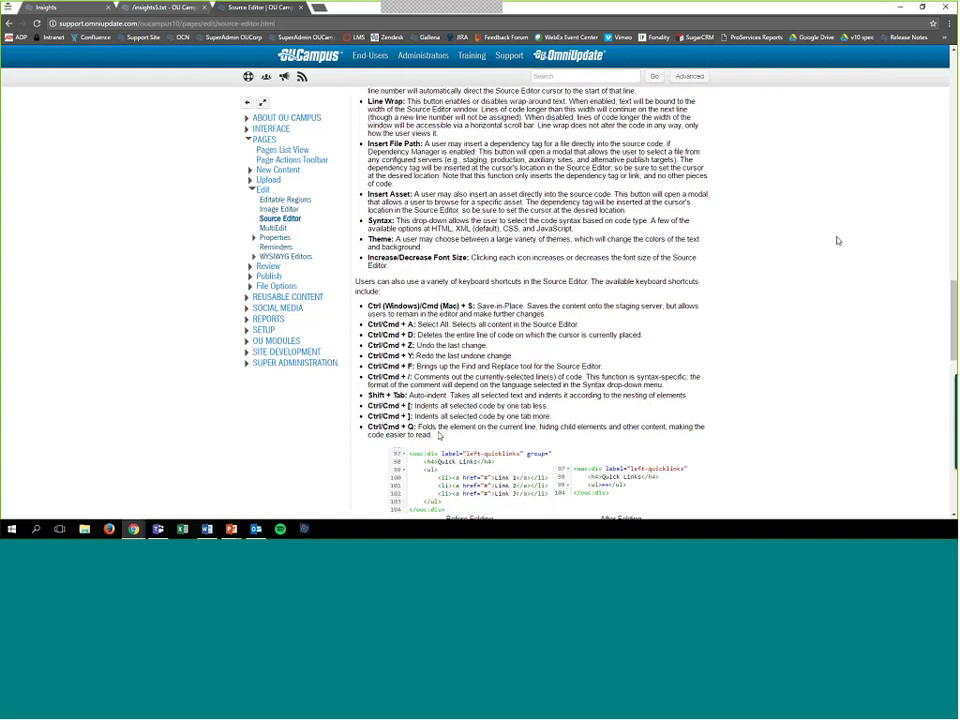
{"action": "scroll", "coordinate": [838, 240], "scroll_direction": "down", "scroll_amount": 3}
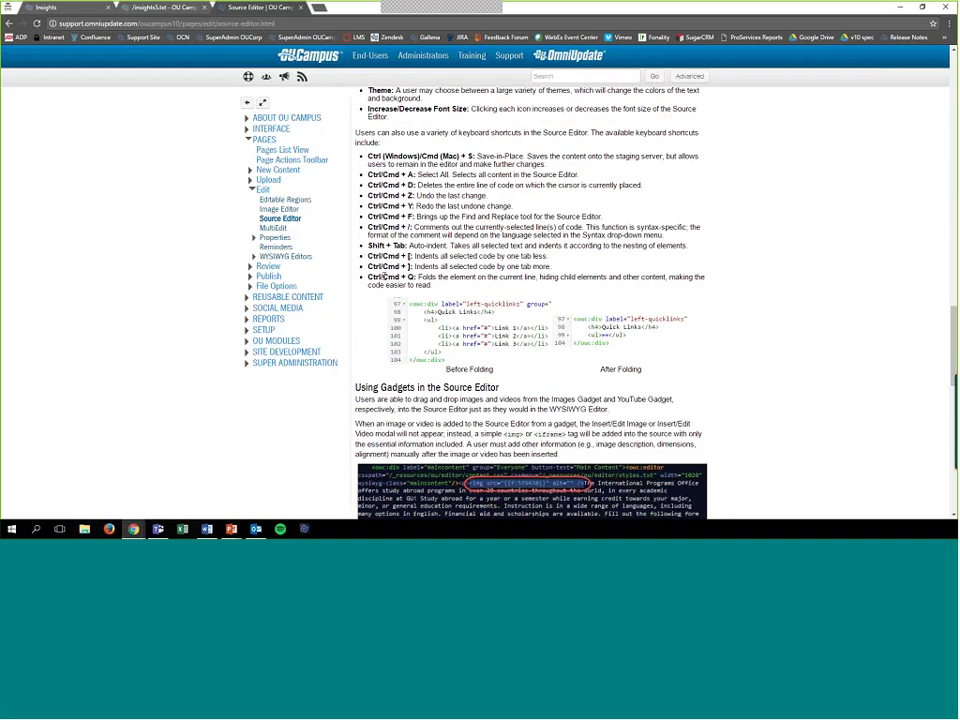
{"action": "left_click_drag", "start_coordinate": [384, 277], "coordinate": [409, 278]}
{"action": "left_click", "coordinate": [414, 280]}
{"action": "scroll", "coordinate": [678, 277], "scroll_direction": "down", "scroll_amount": 3}
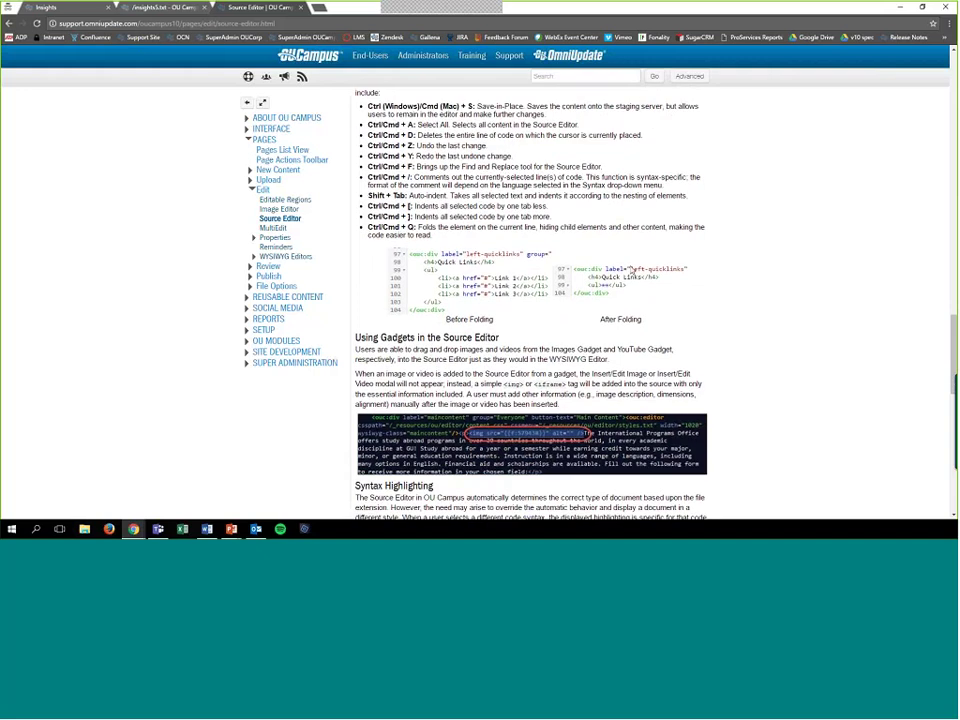
{"action": "scroll", "coordinate": [678, 277], "scroll_direction": "up", "scroll_amount": 1}
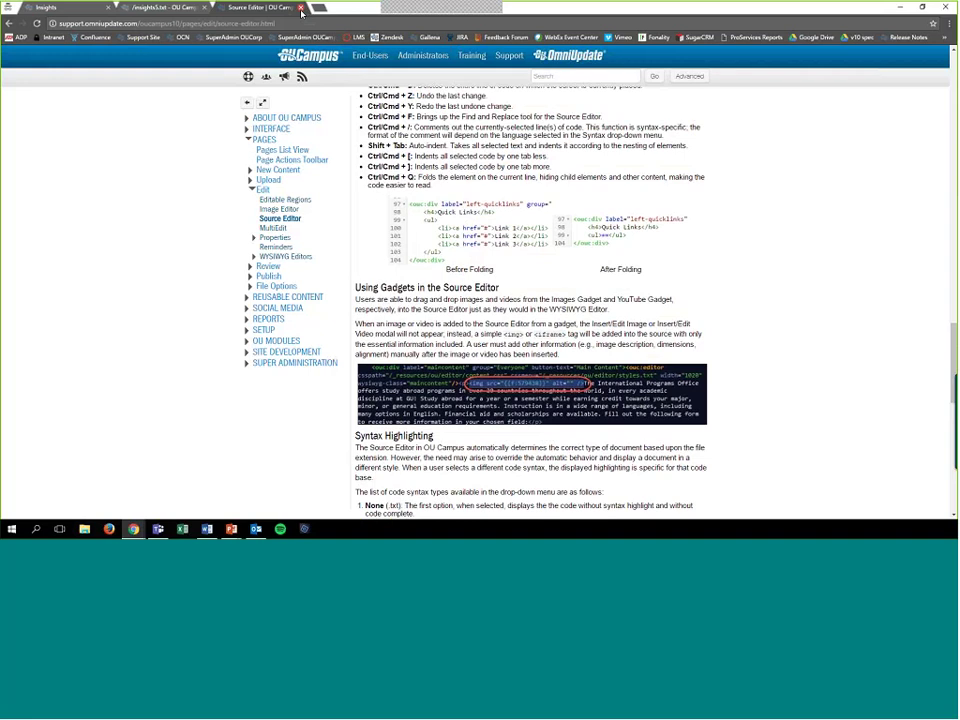
Close the Source Editor help page and bring up the source of insights5.txt.
{"action": "left_click", "coordinate": [301, 9]}
{"action": "left_click", "coordinate": [52, 7]}
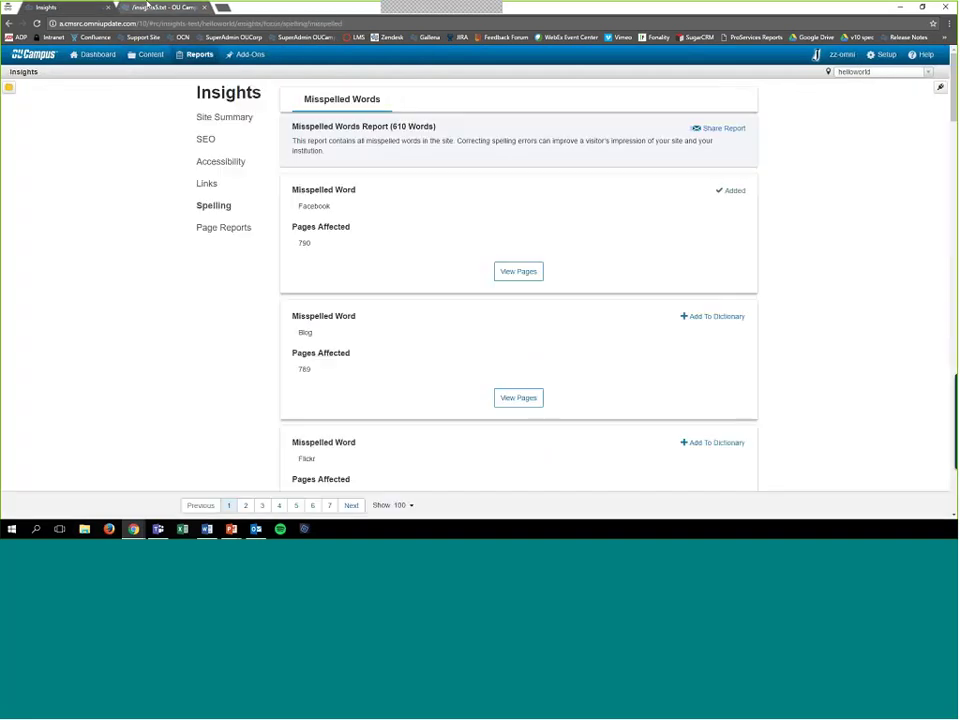
{"action": "left_click", "coordinate": [147, 6]}
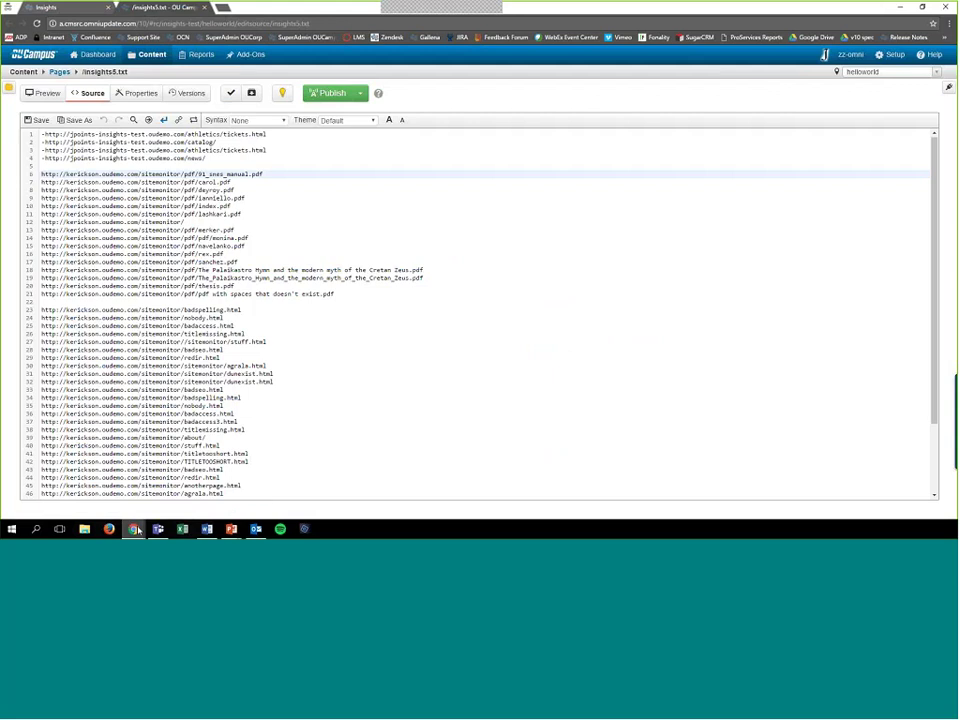
Switch to the PowerPoint slide show and advance to the Always Use HTTPS slide with its Account Options picture.
{"action": "left_click", "coordinate": [234, 530]}
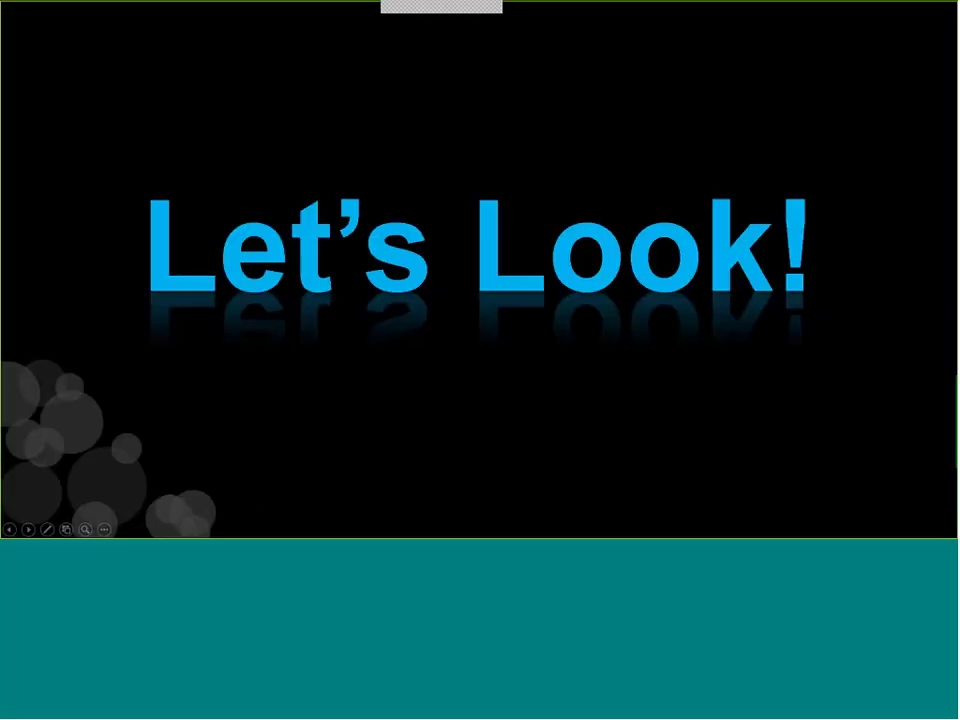
{"action": "left_click", "coordinate": [222, 235]}
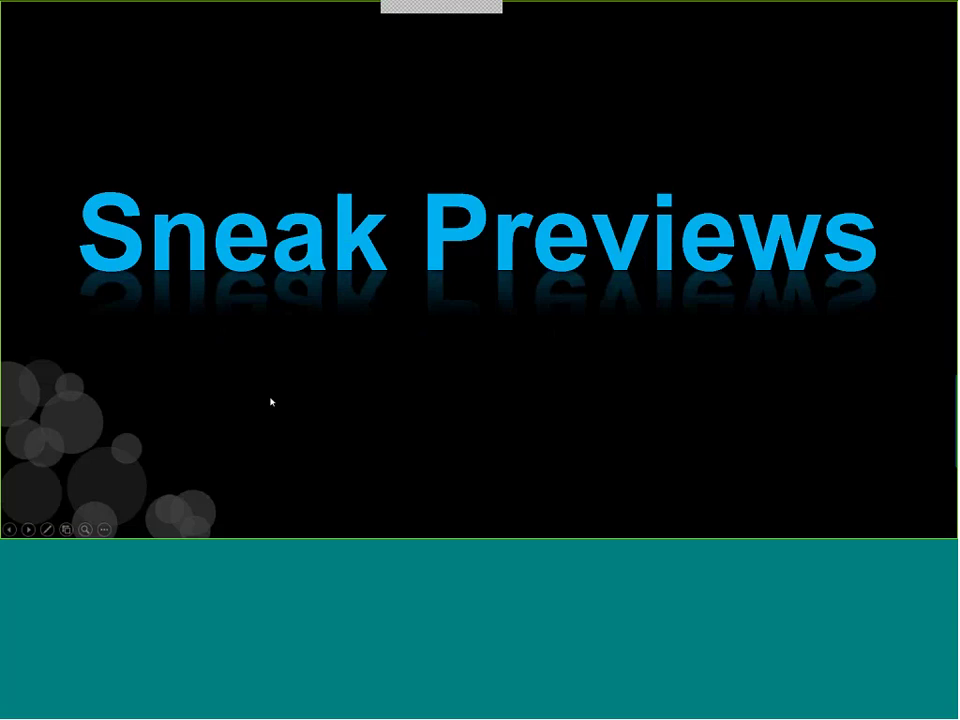
{"action": "left_click", "coordinate": [295, 373]}
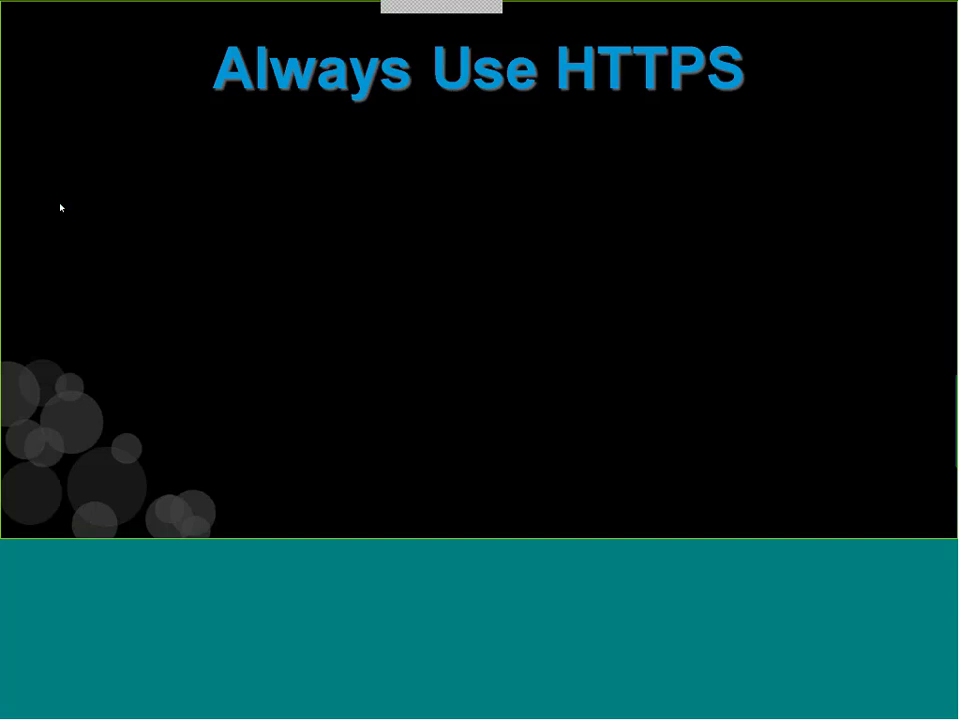
{"action": "left_click", "coordinate": [187, 342]}
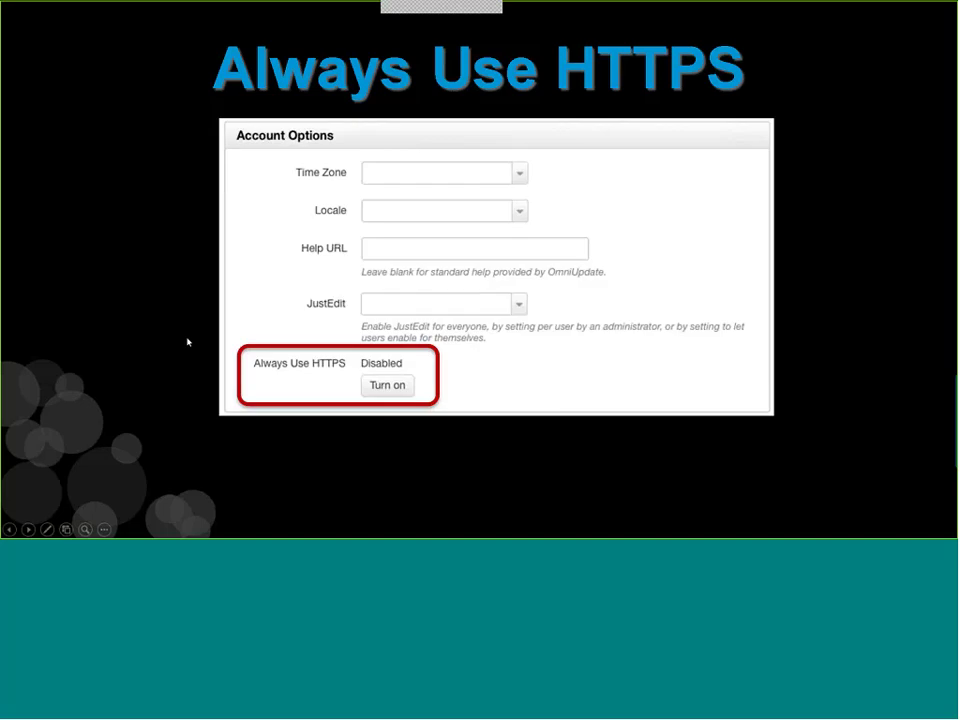